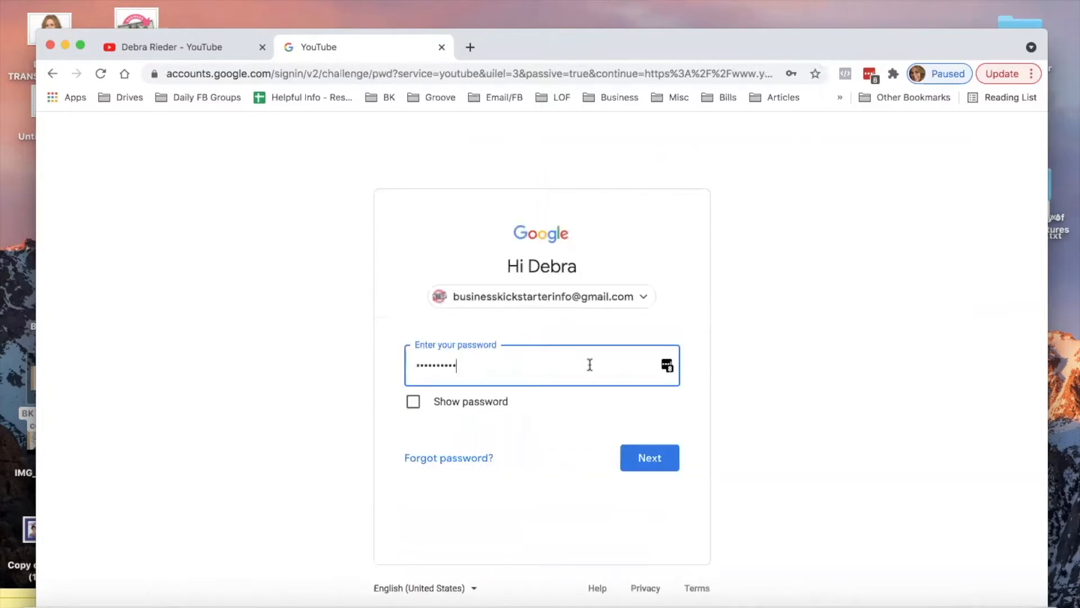
- Submit the entered password to finish the Google sign-in and return to YouTube
click(647, 453)
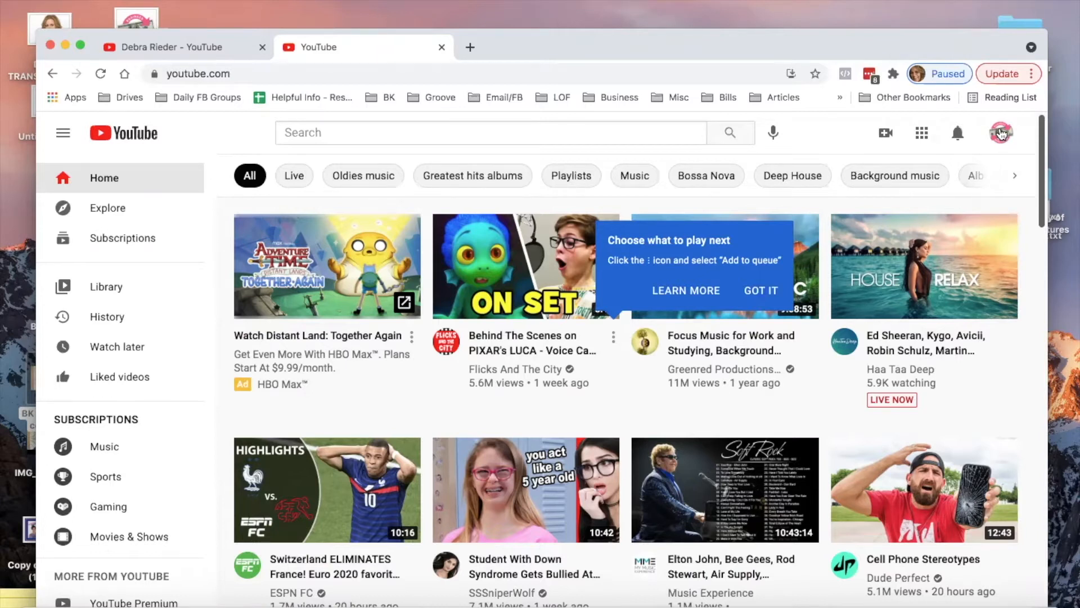
- Create a new channel with the transparent portrait photo, cropped, as its profile picture
click(1000, 134)
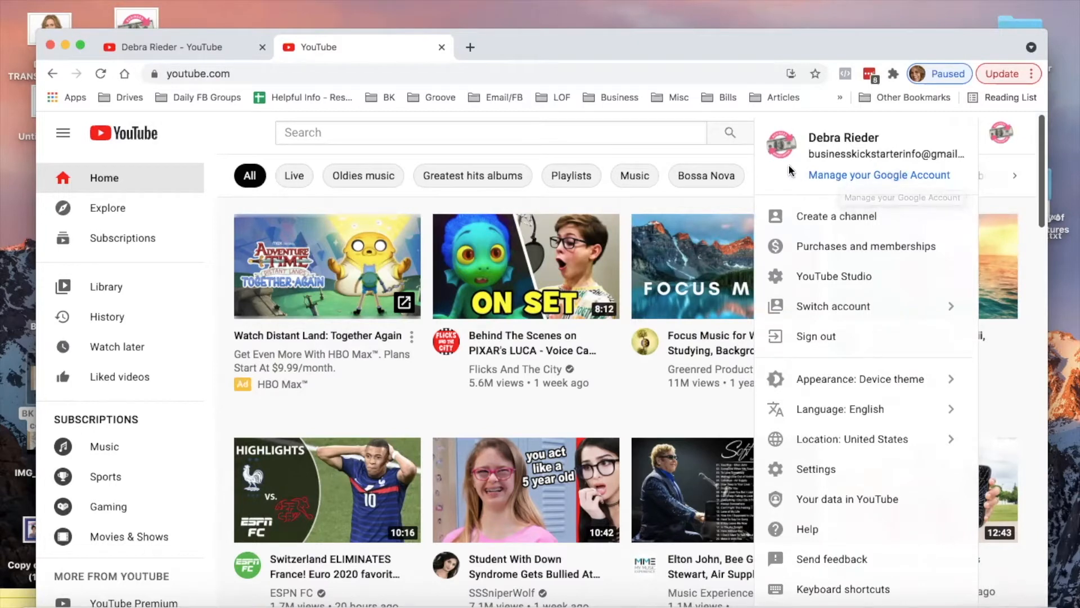
click(818, 217)
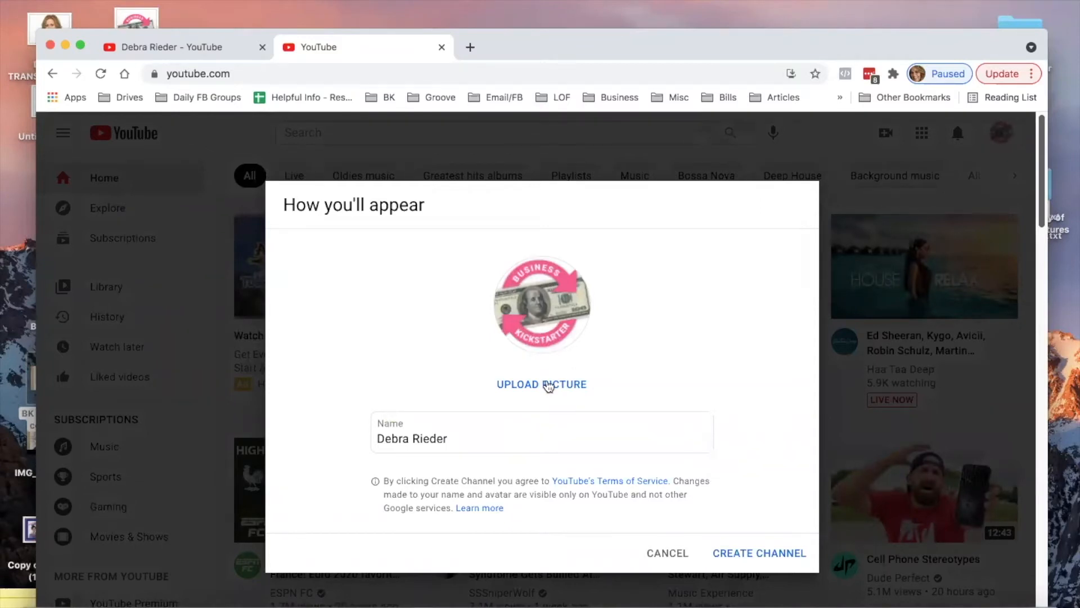
click(550, 386)
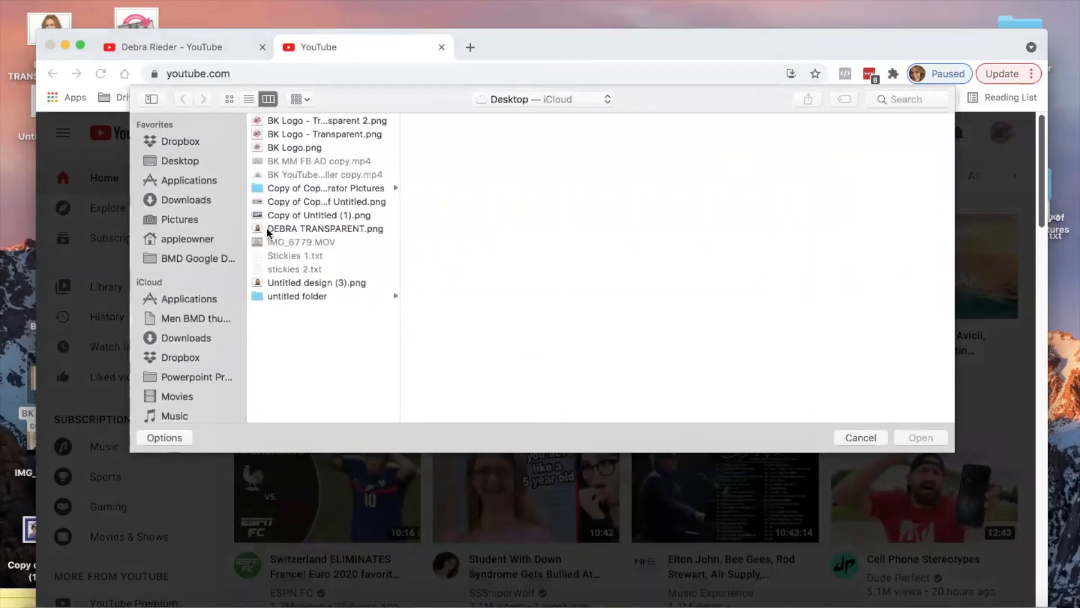
click(270, 232)
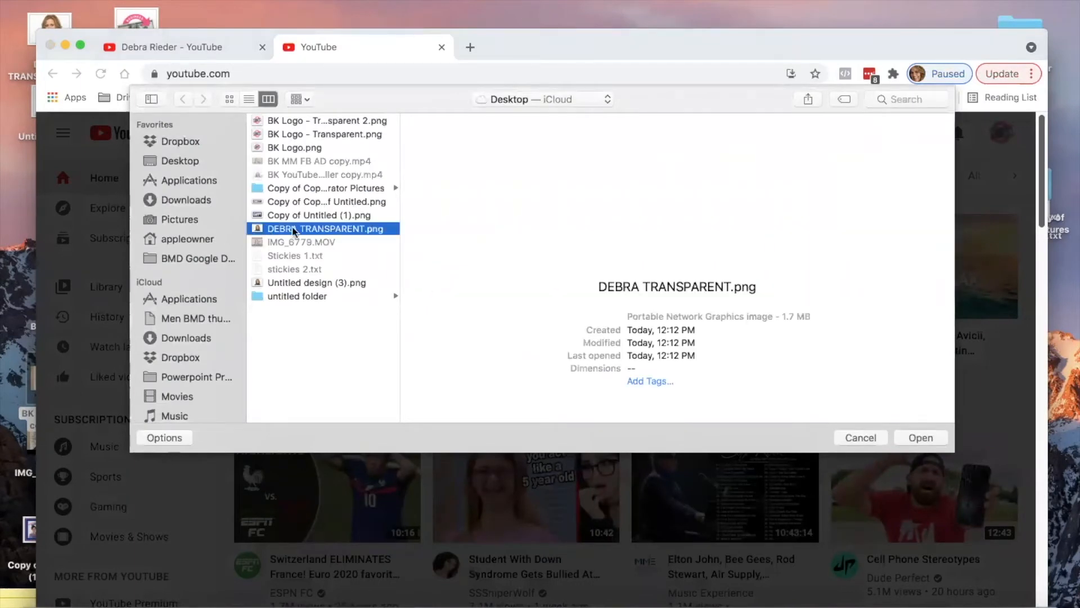
click(921, 438)
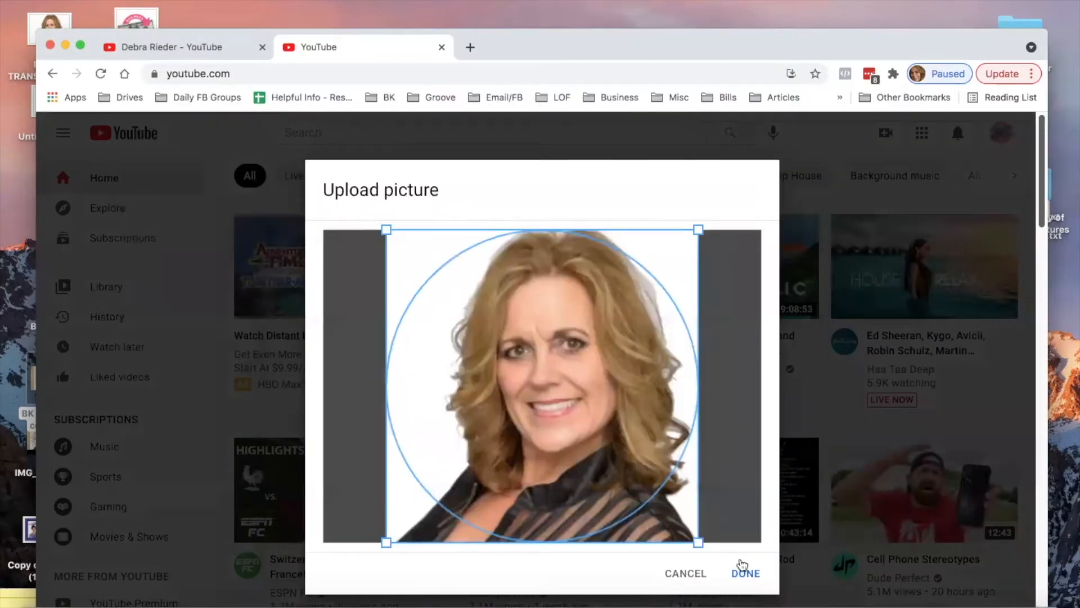
click(744, 572)
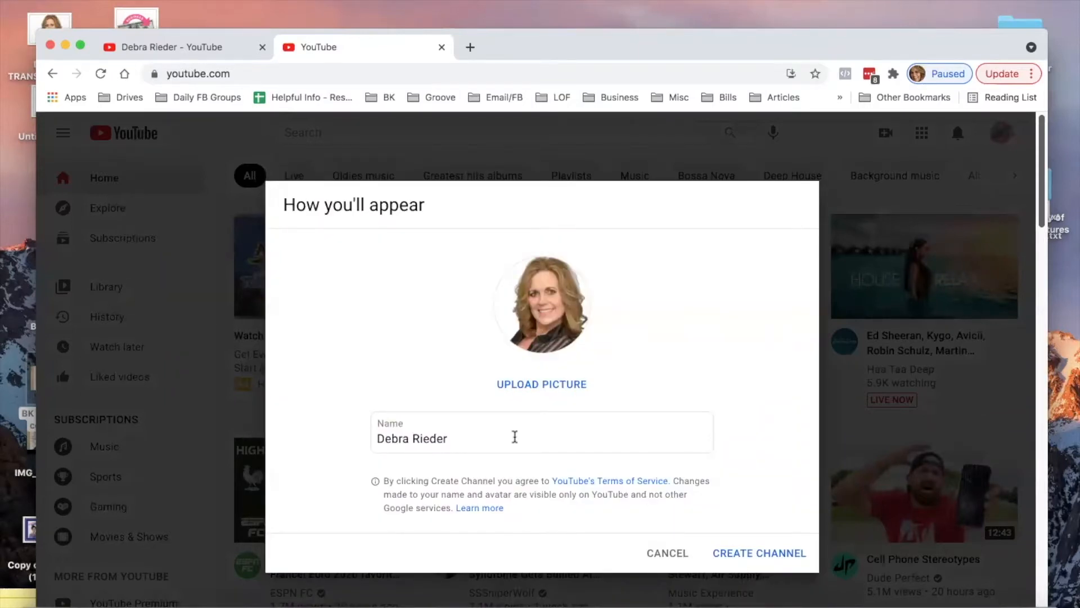
click(747, 554)
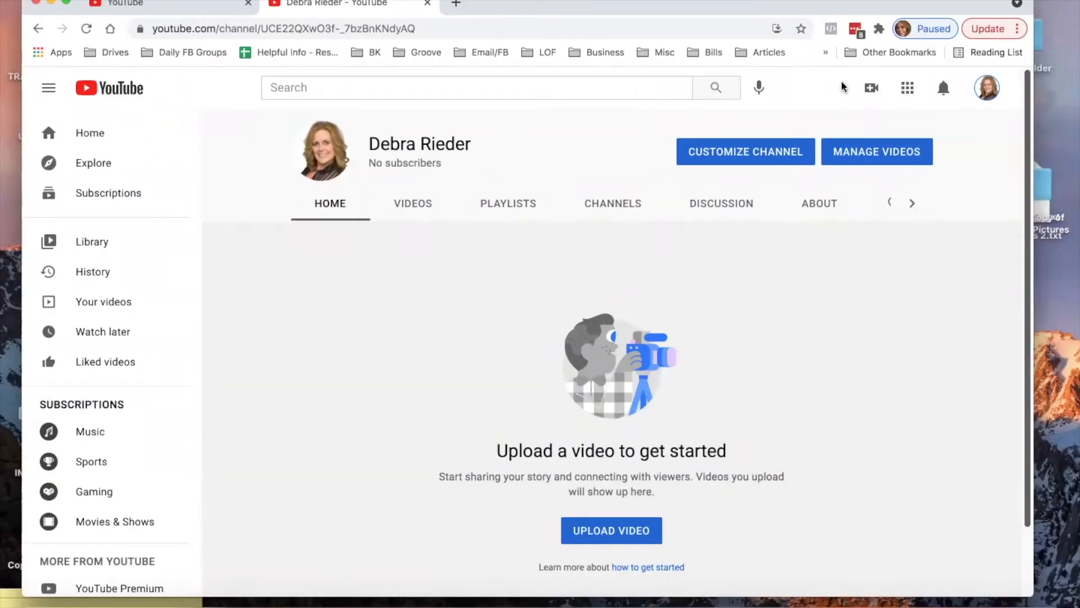
- Go to the channel's own page and open its customization settings in YouTube Studio
click(986, 91)
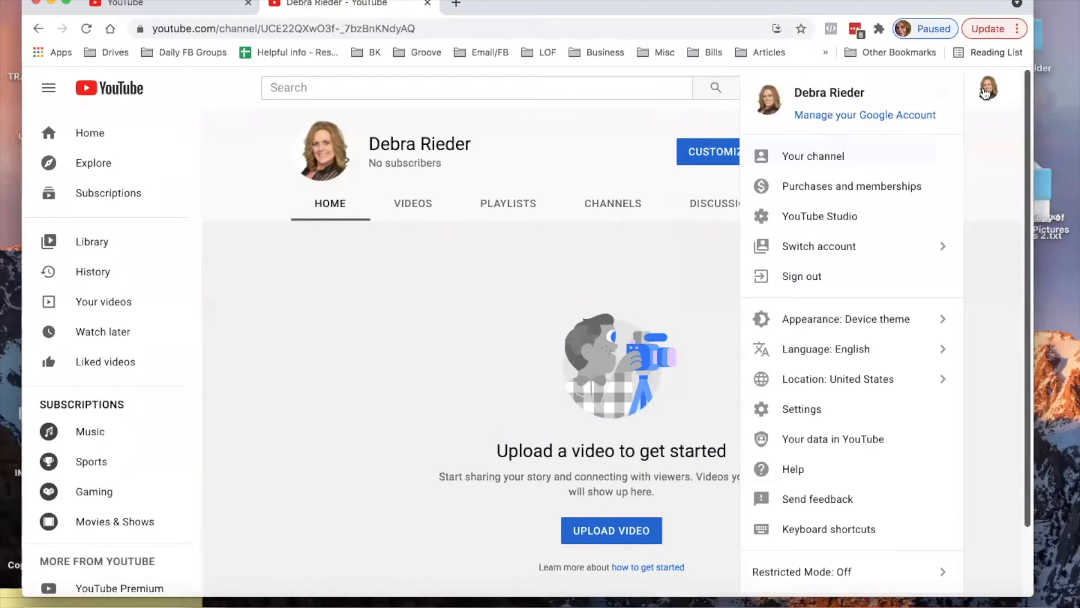
click(809, 163)
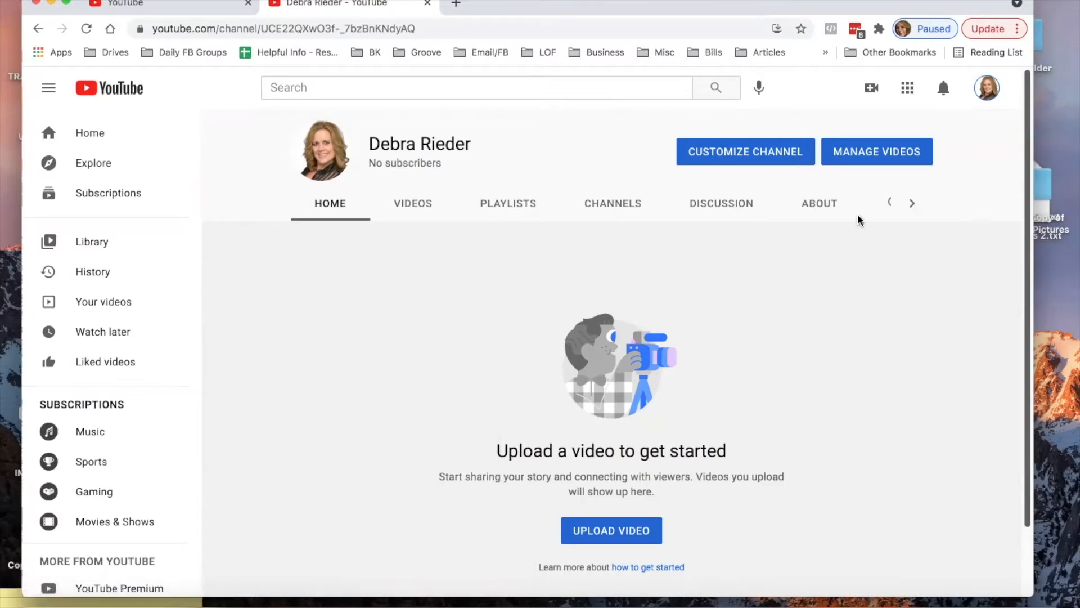
click(755, 149)
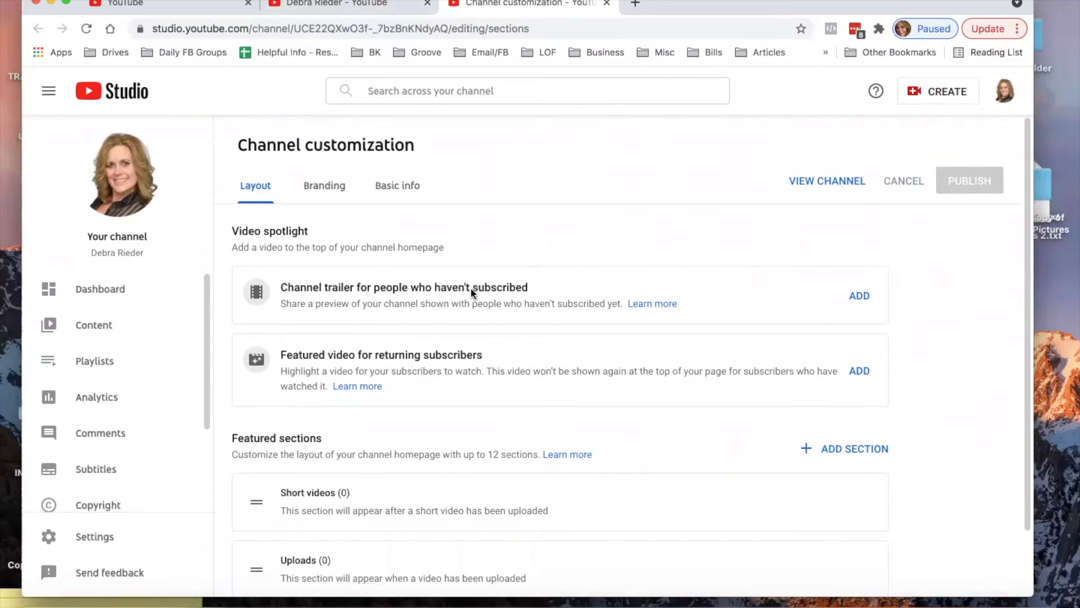
- Find no videos available for the channel trailer, then open Upload videos from CREATE
click(860, 295)
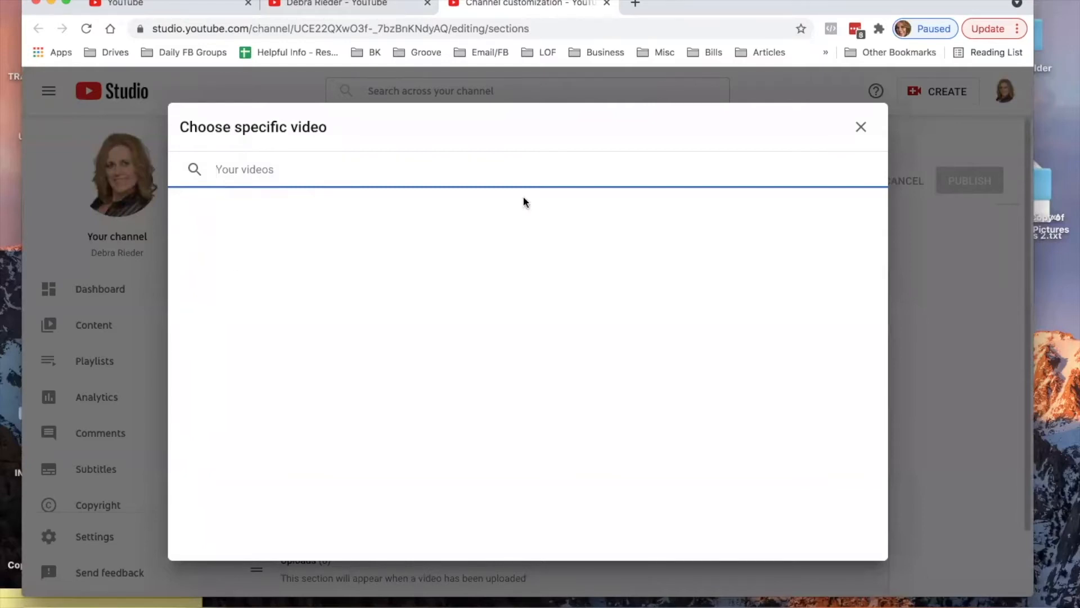
click(861, 128)
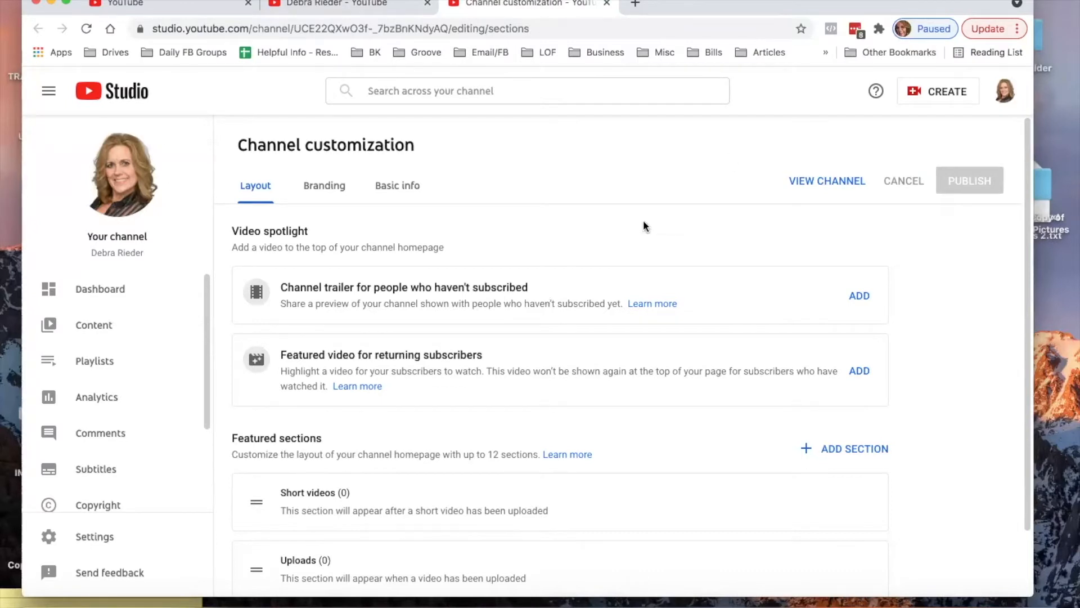
click(1004, 91)
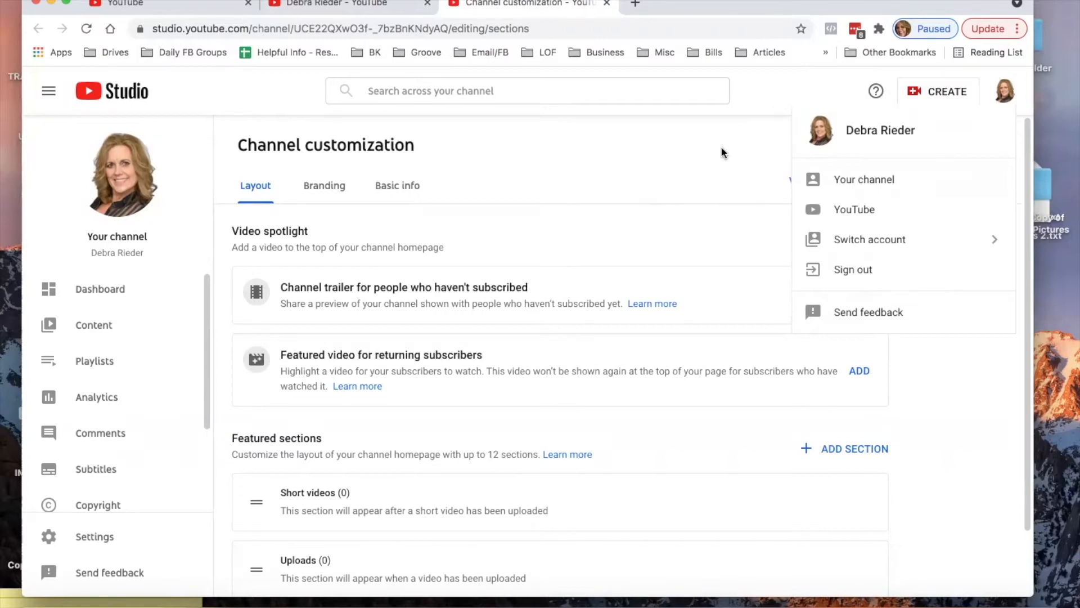
click(930, 94)
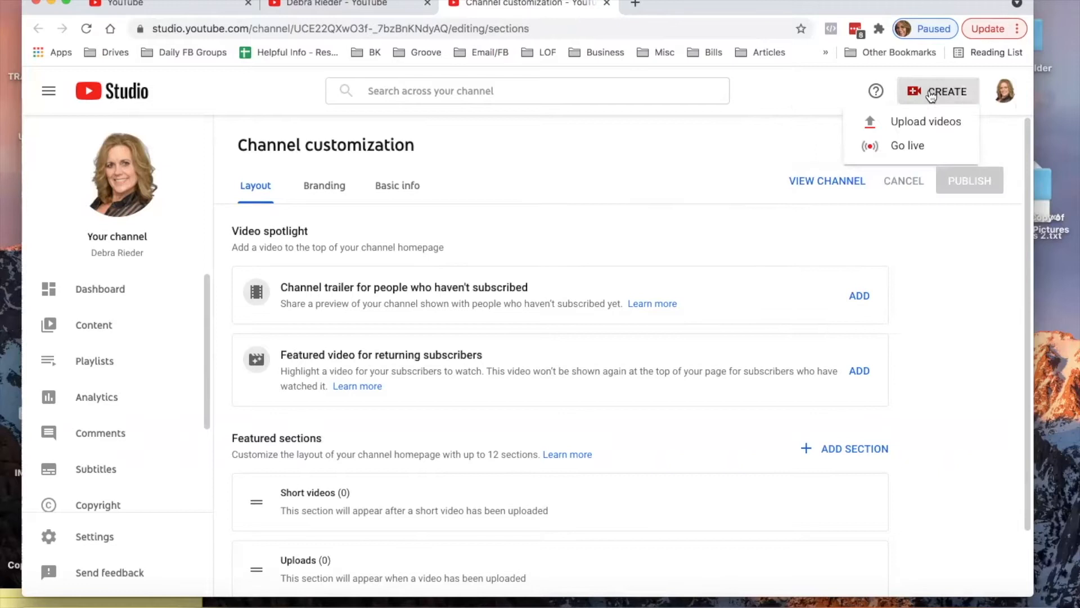
click(927, 121)
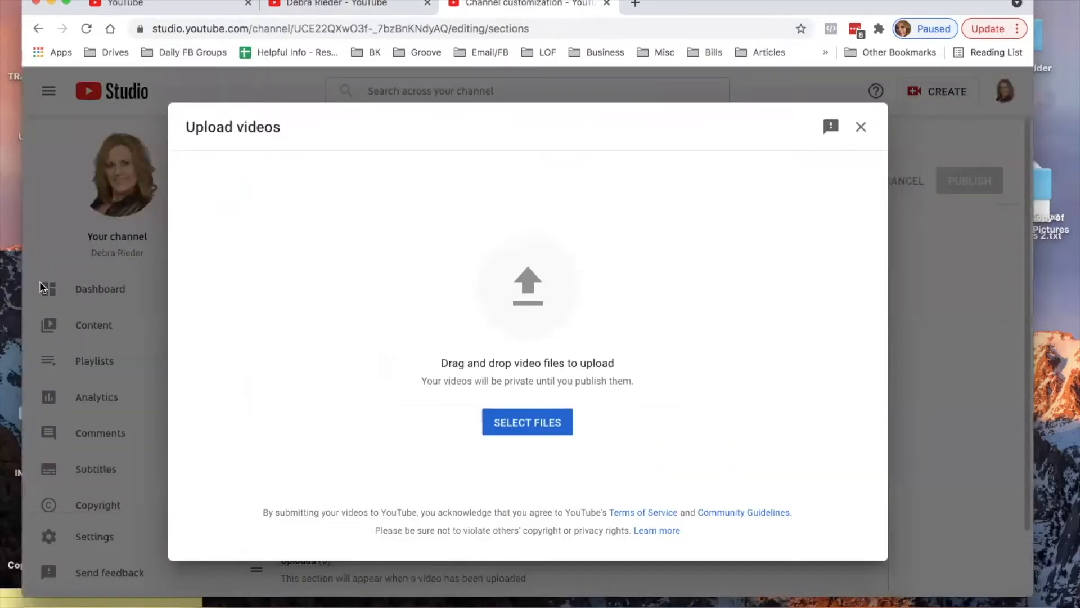
- Drop BK YouTube Trailer copy.mp4 from the desktop into the upload area and select its title
drag(63, 3, 122, 3)
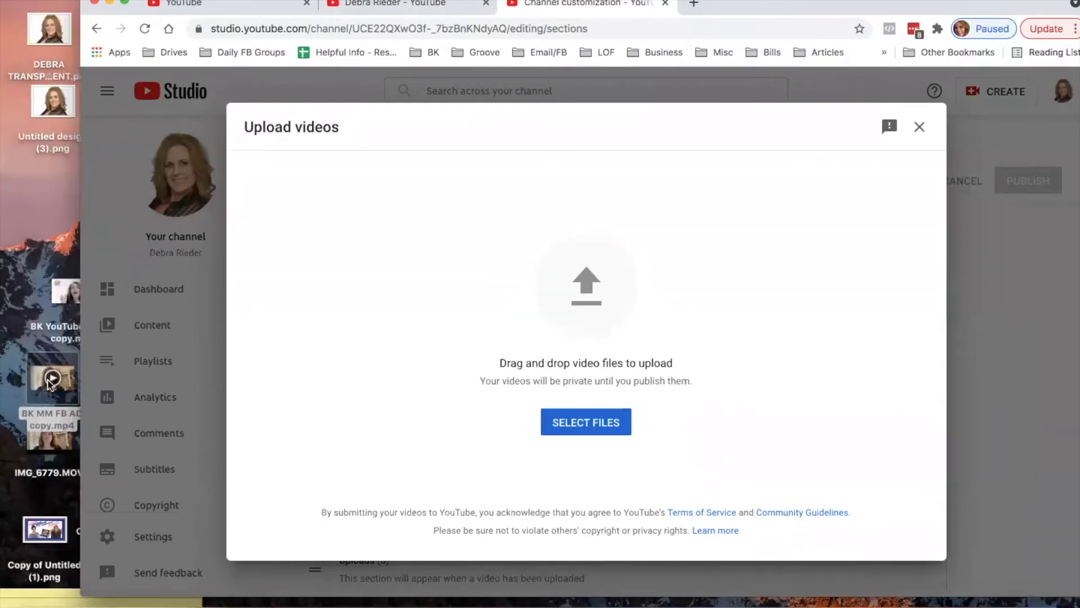
drag(63, 291, 596, 288)
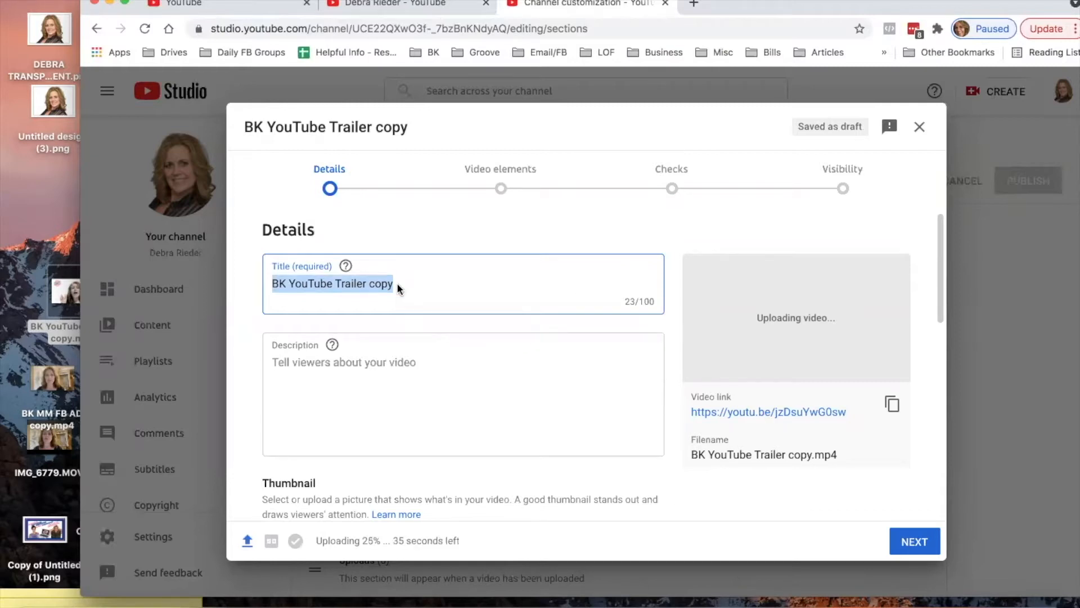
drag(397, 287, 256, 285)
- Title the trailer 'Welcome to Business Kickstarter', describe it 'Describe here', and scroll to Thumbnail
text(W)
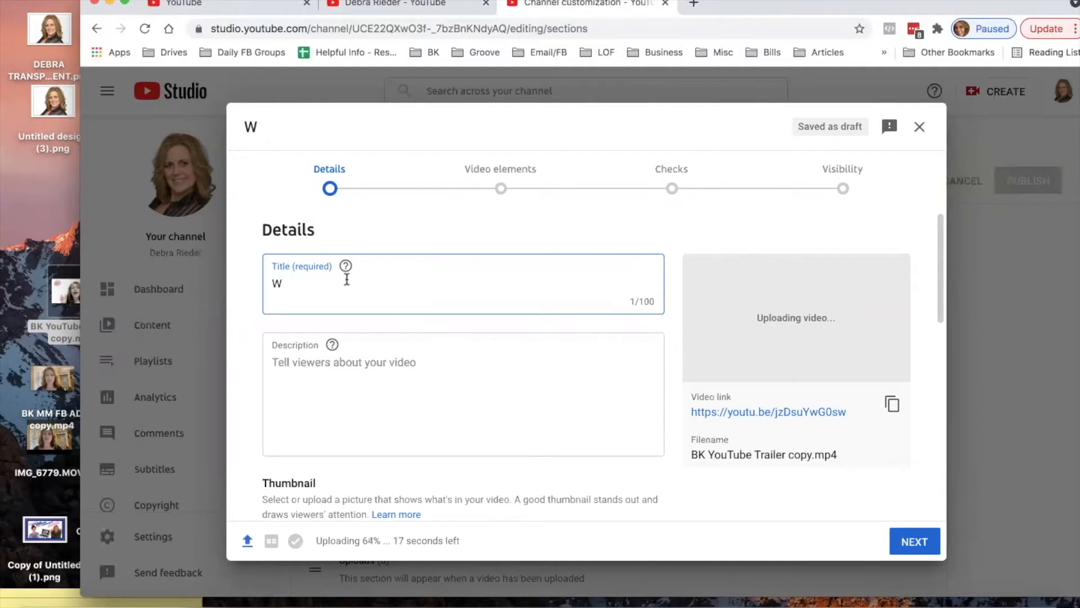
text(e)
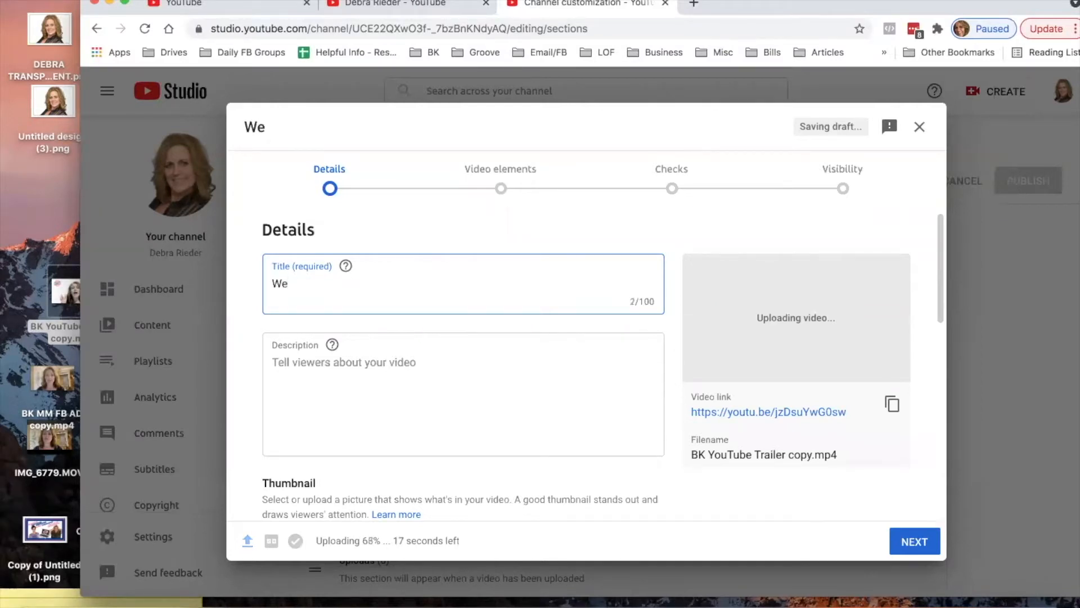
text(lcom)
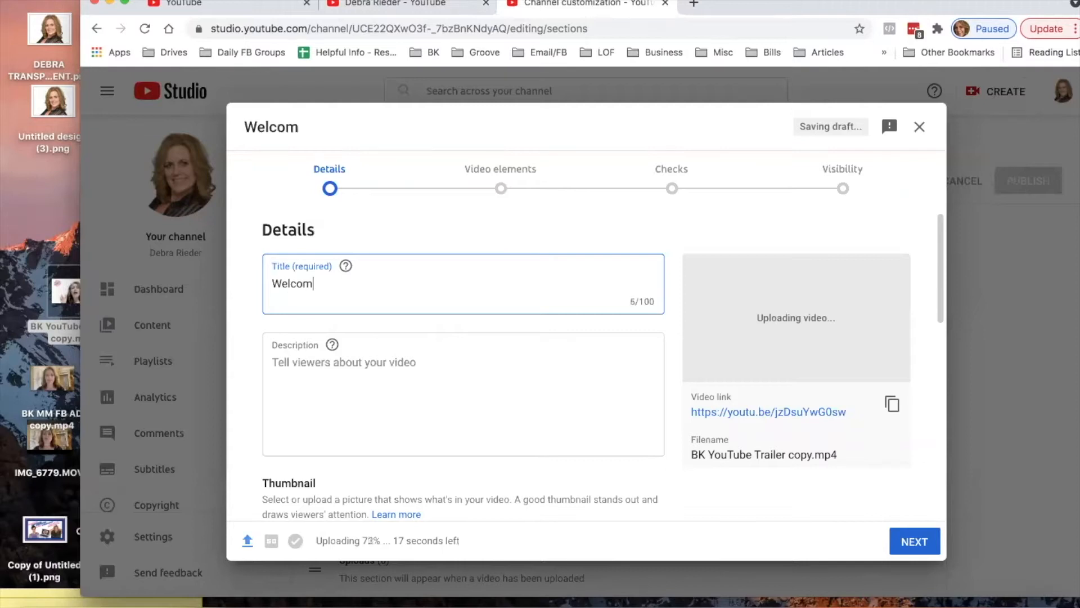
text(e to Busine)
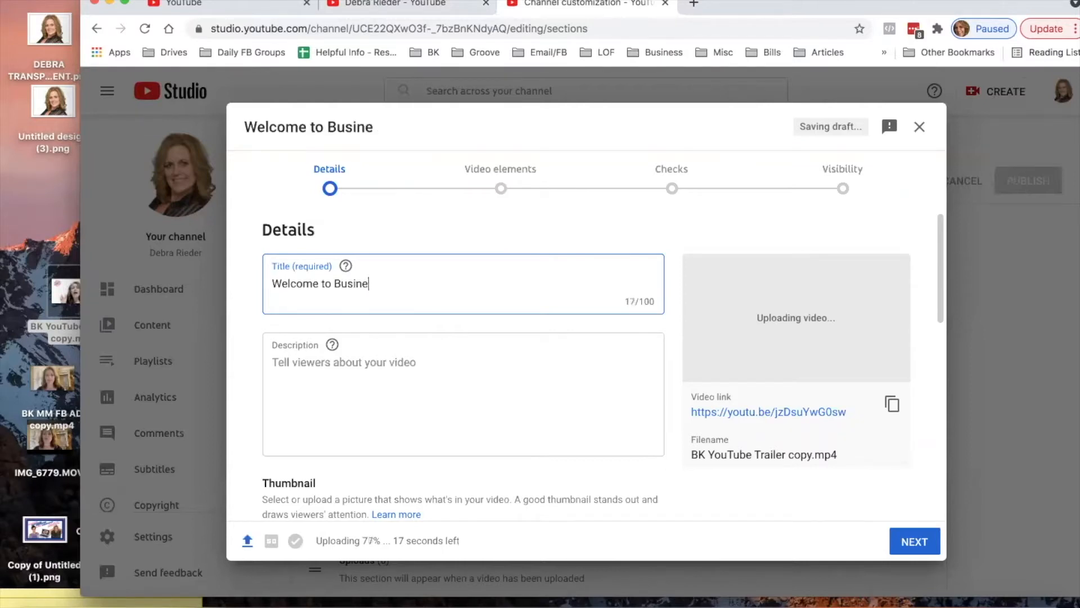
text(ss Kickstarter)
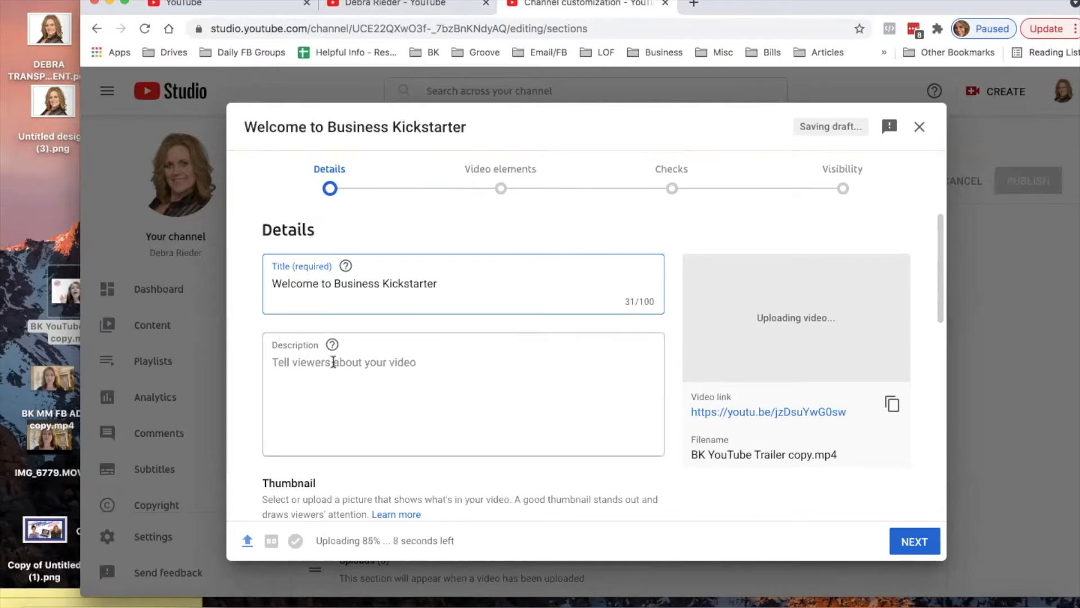
click(340, 362)
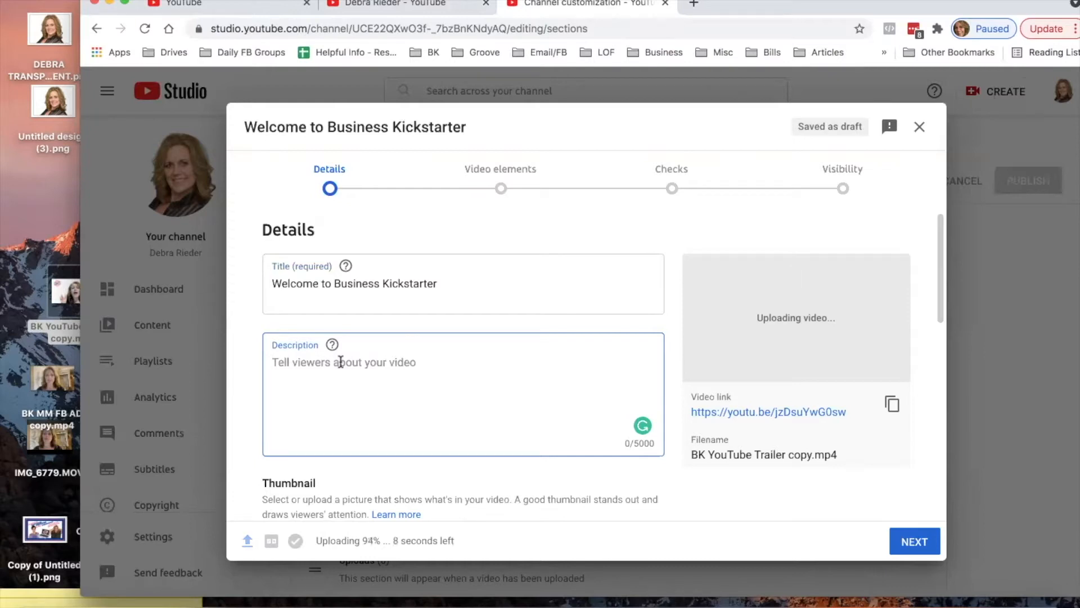
text(Describe)
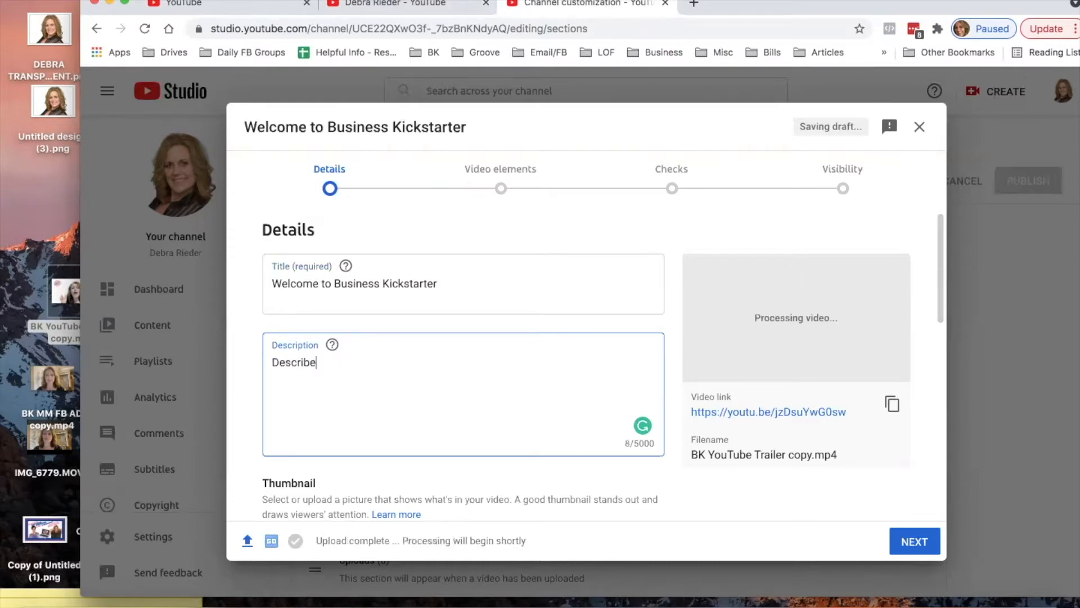
key(BackSpace)
text(e)
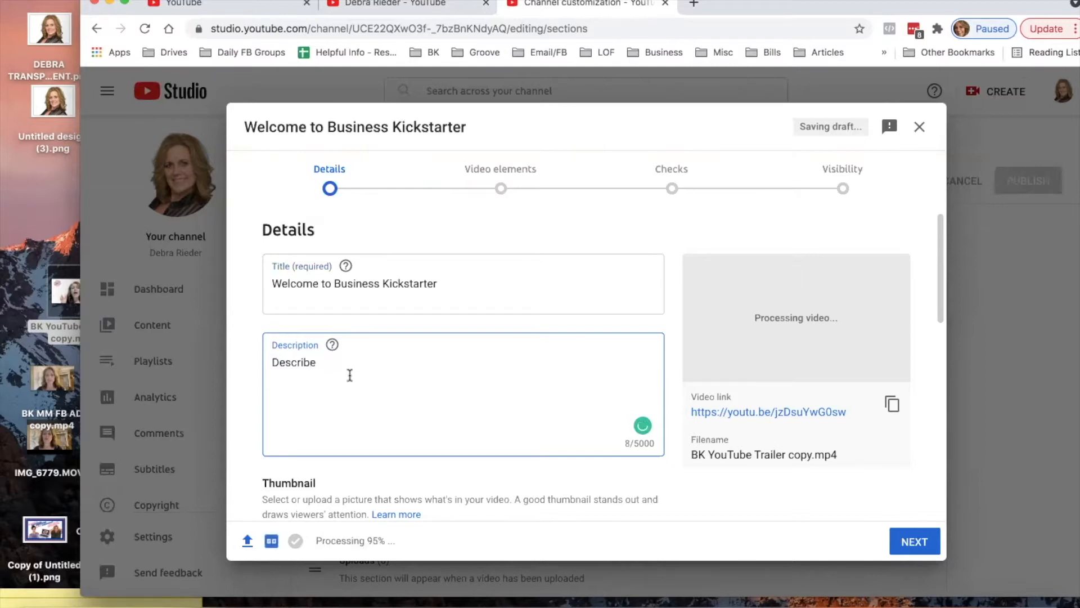
text( here)
click(308, 477)
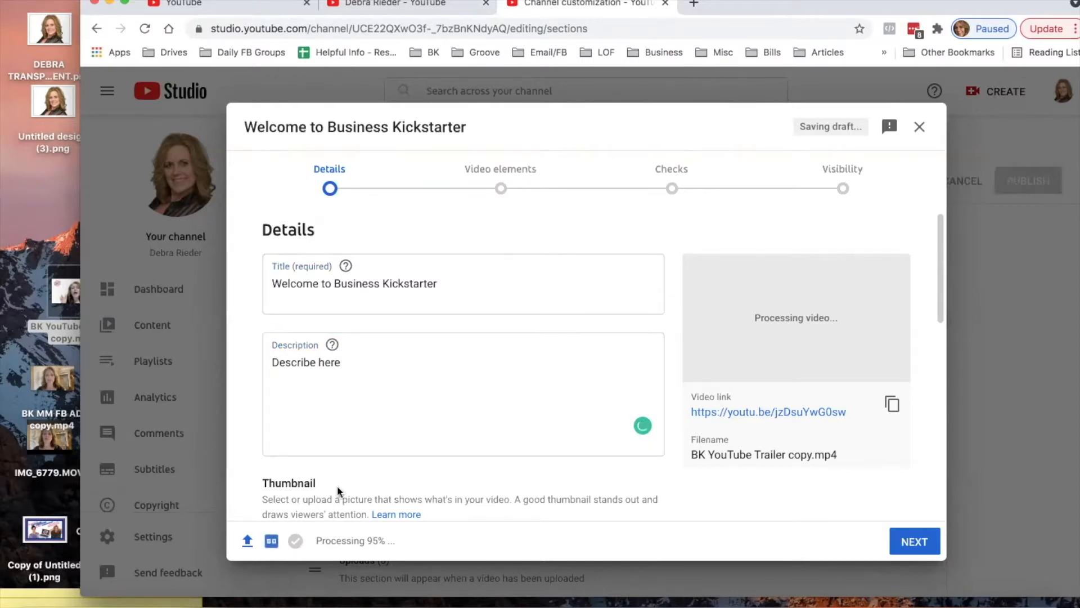
scroll(308, 479, down, 3)
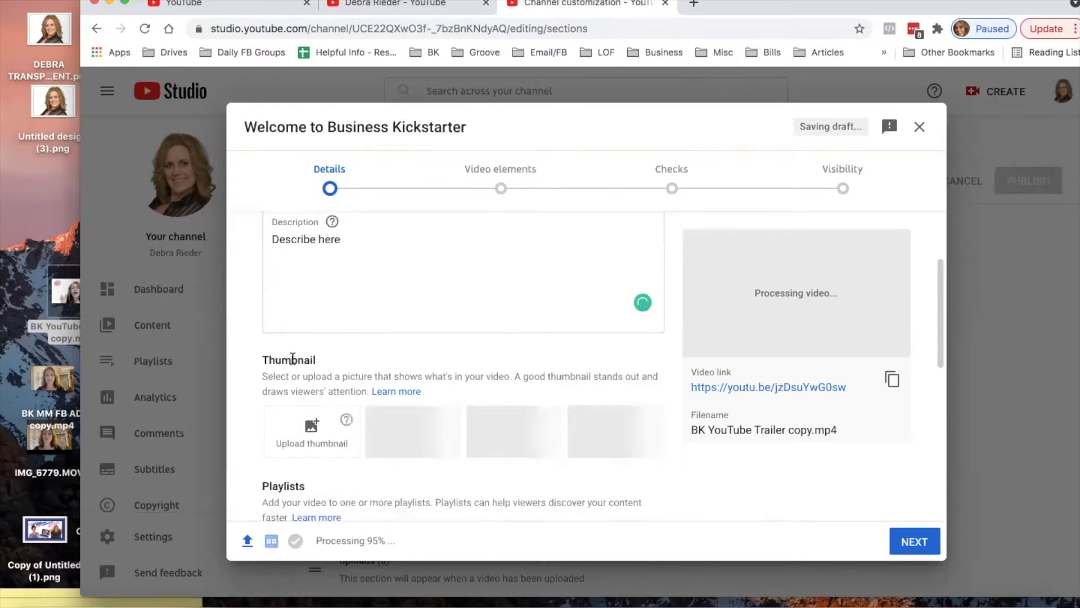
scroll(294, 366, down, 2)
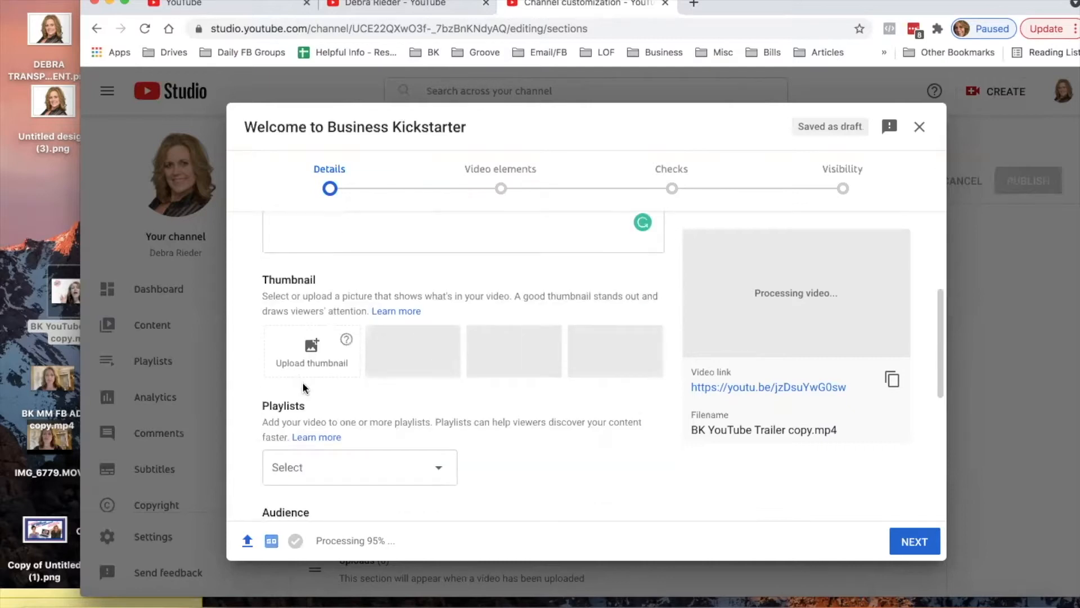
- Attempt a custom thumbnail upload twice, hitting the phone-verification requirement notice
click(312, 350)
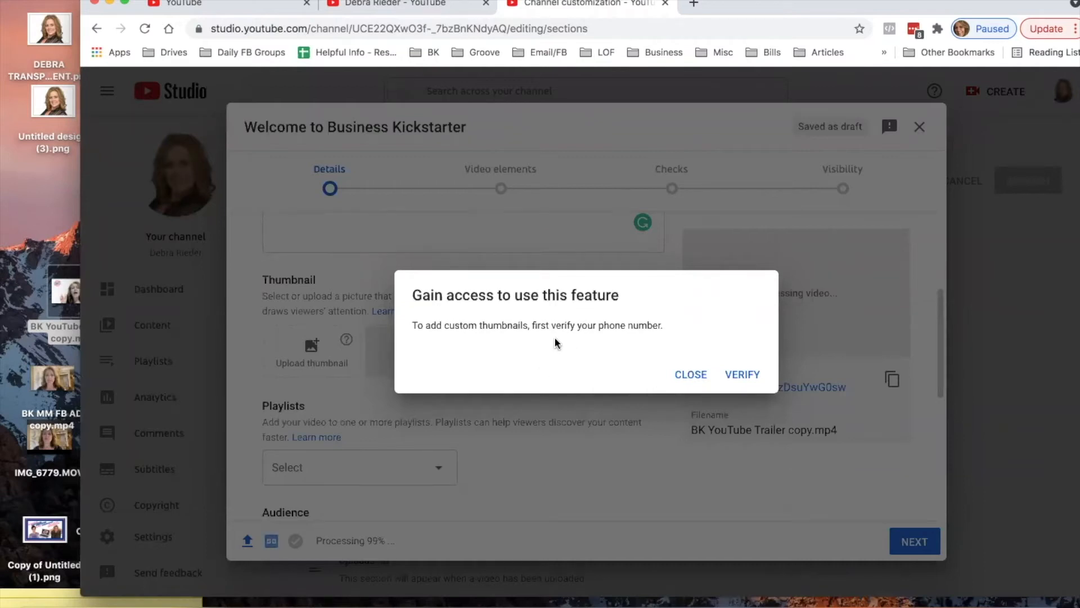
click(689, 374)
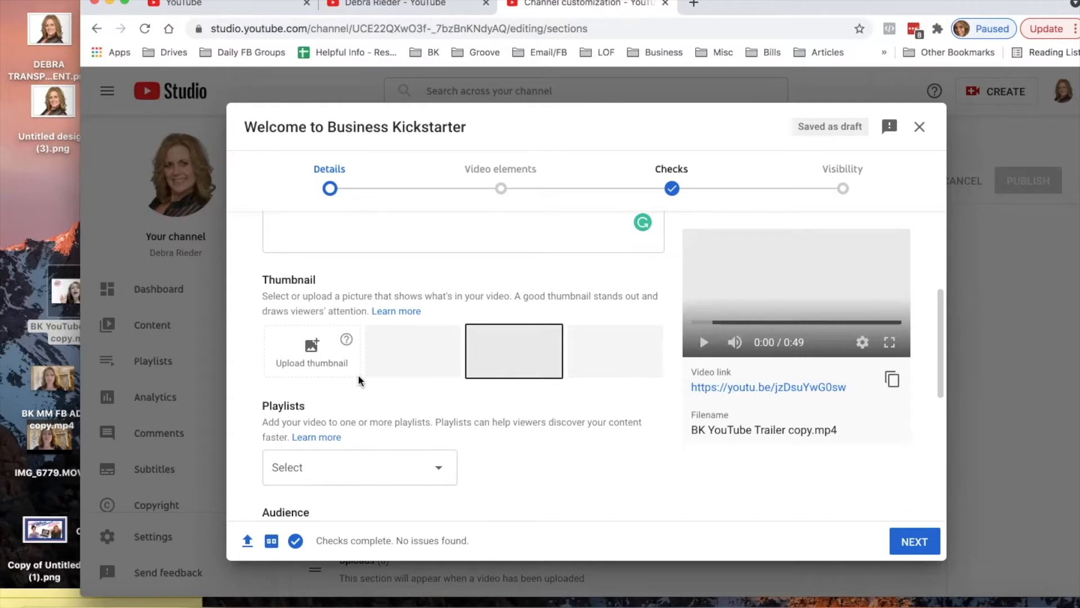
click(313, 344)
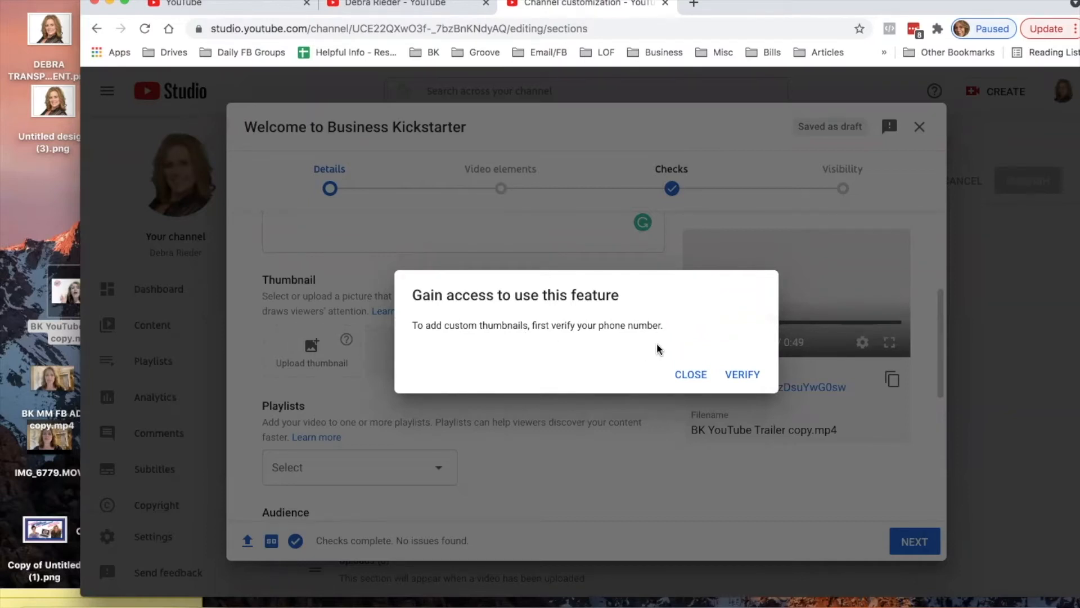
- Verify the account's phone number with the texted code, then close the verification tab
click(754, 377)
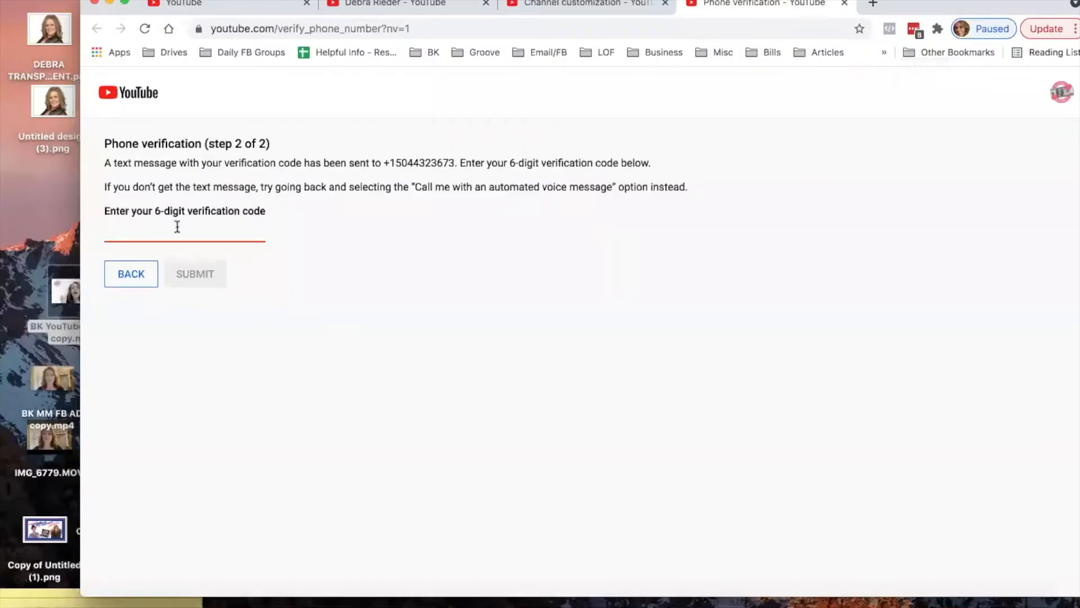
click(177, 226)
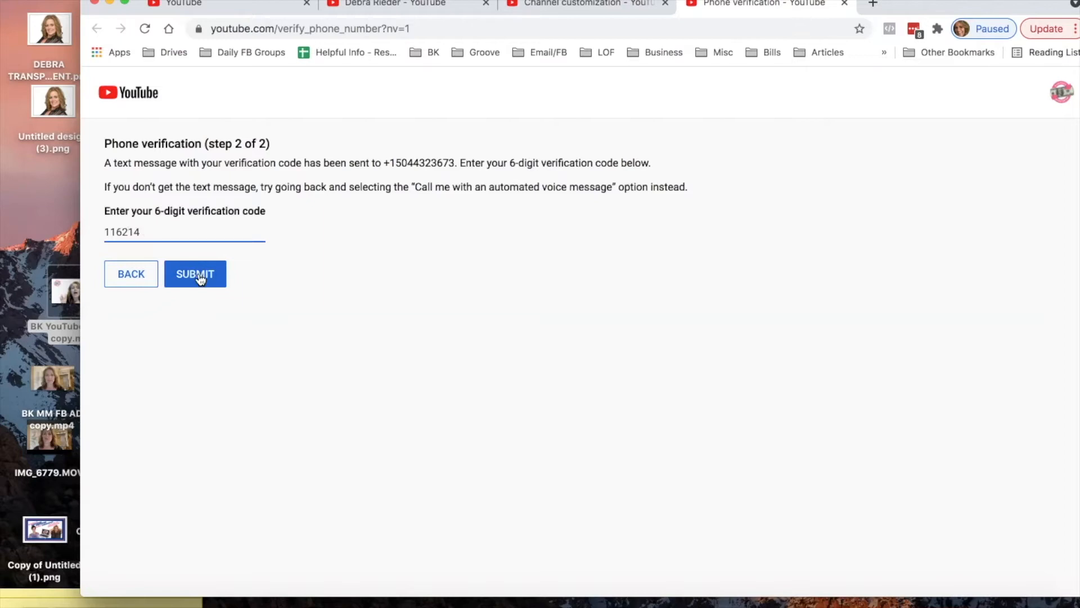
click(200, 277)
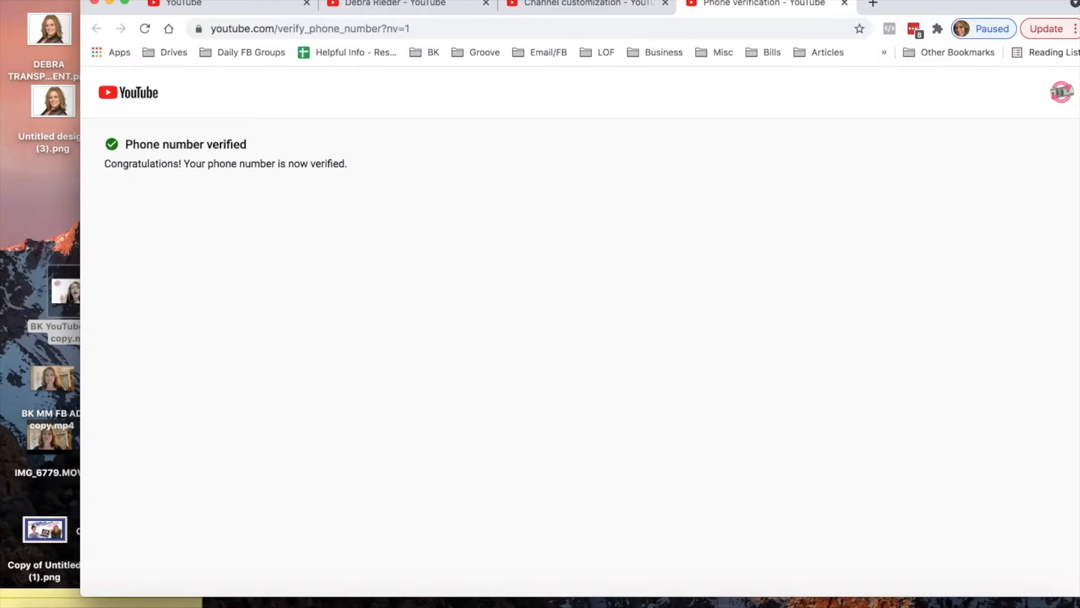
click(845, 4)
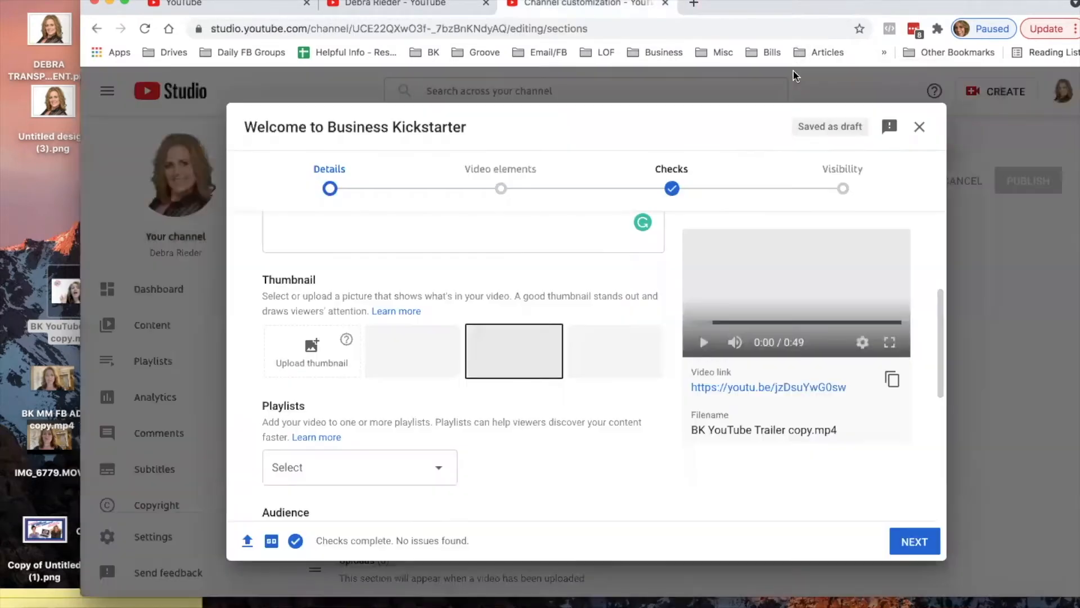
click(313, 347)
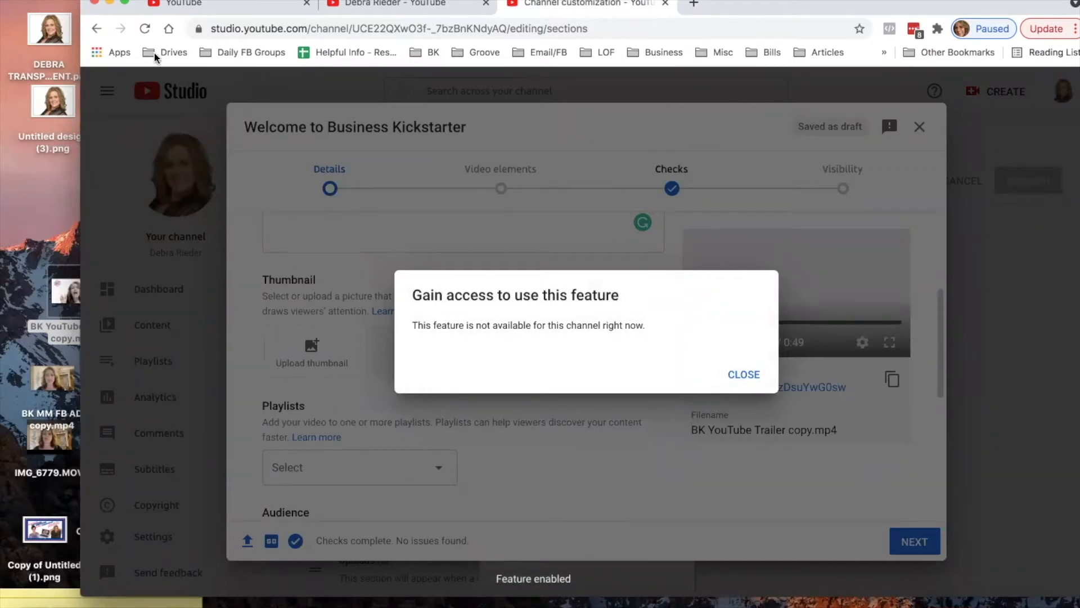
click(143, 27)
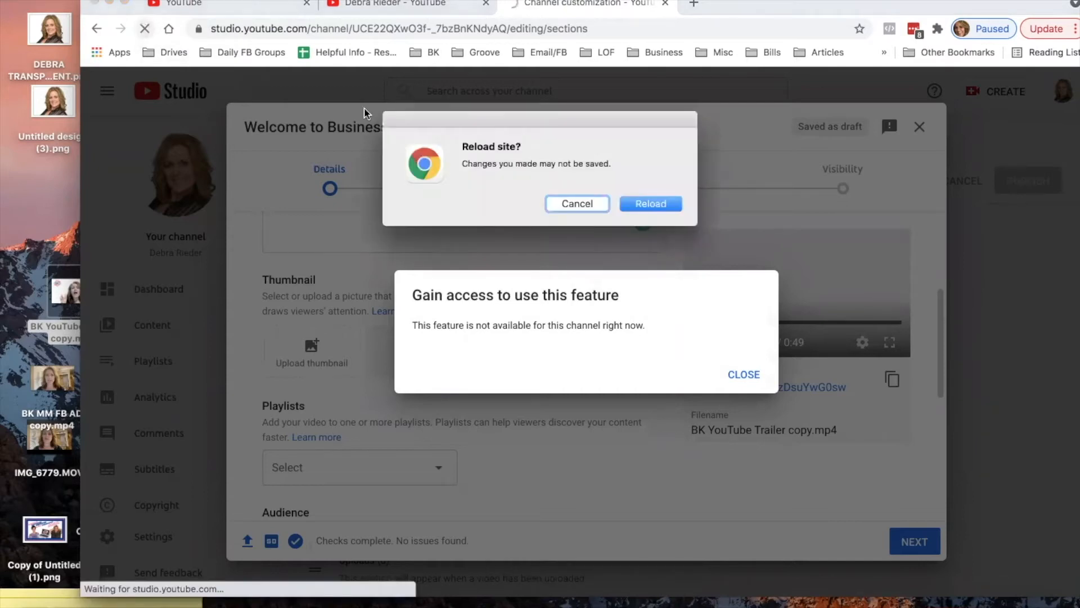
click(576, 203)
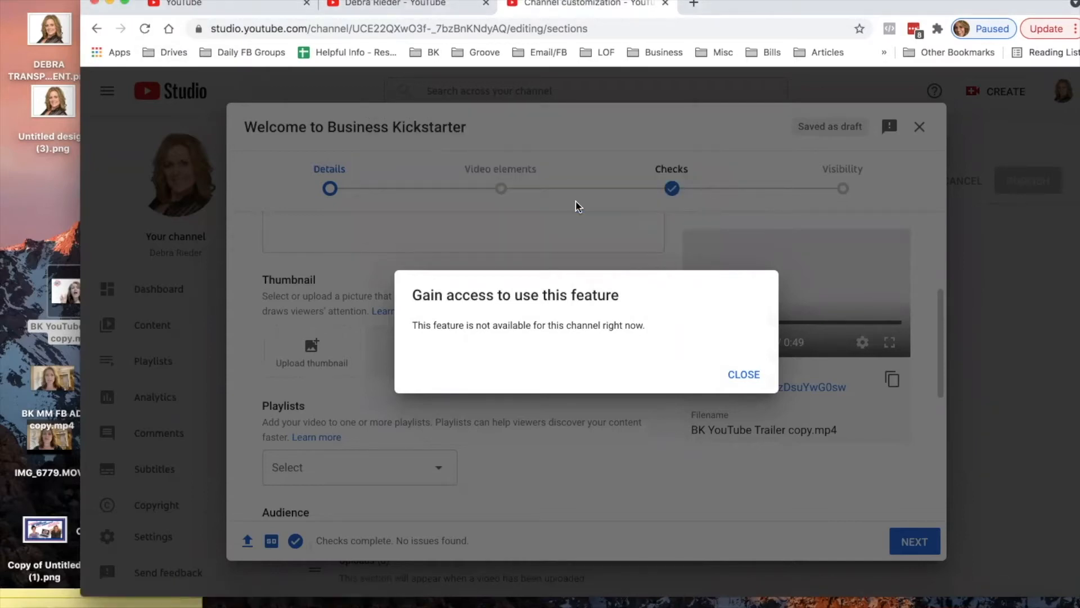
click(733, 378)
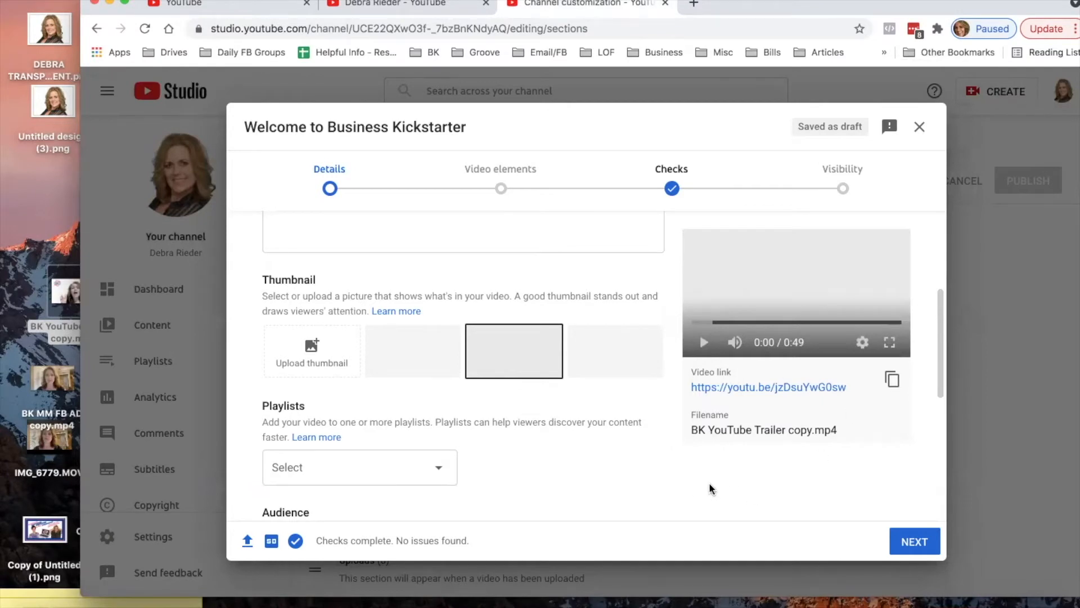
scroll(488, 459, down, 3)
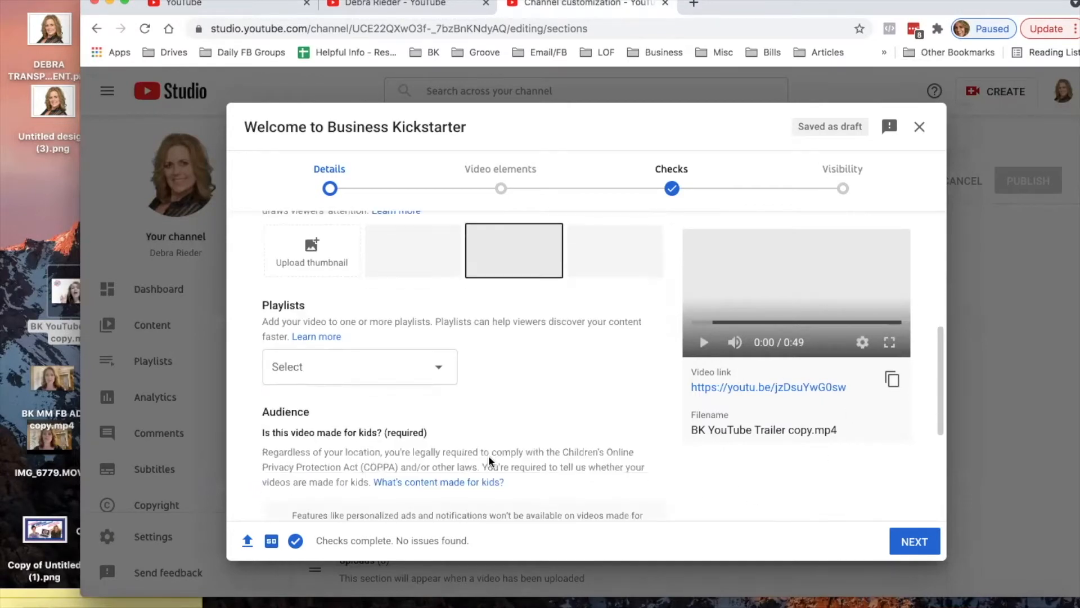
scroll(488, 459, down, 1)
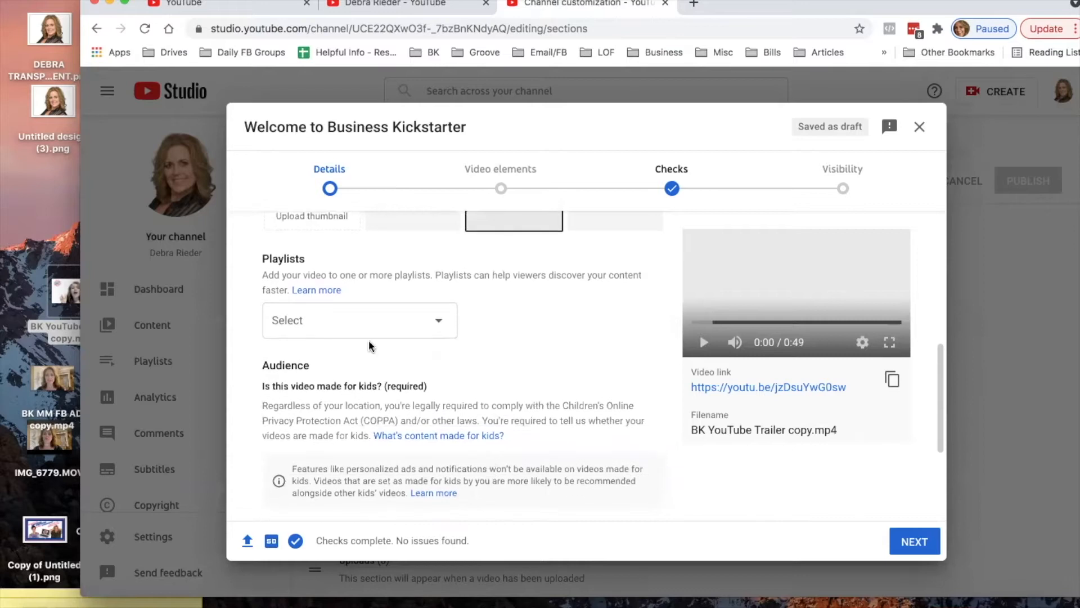
click(440, 325)
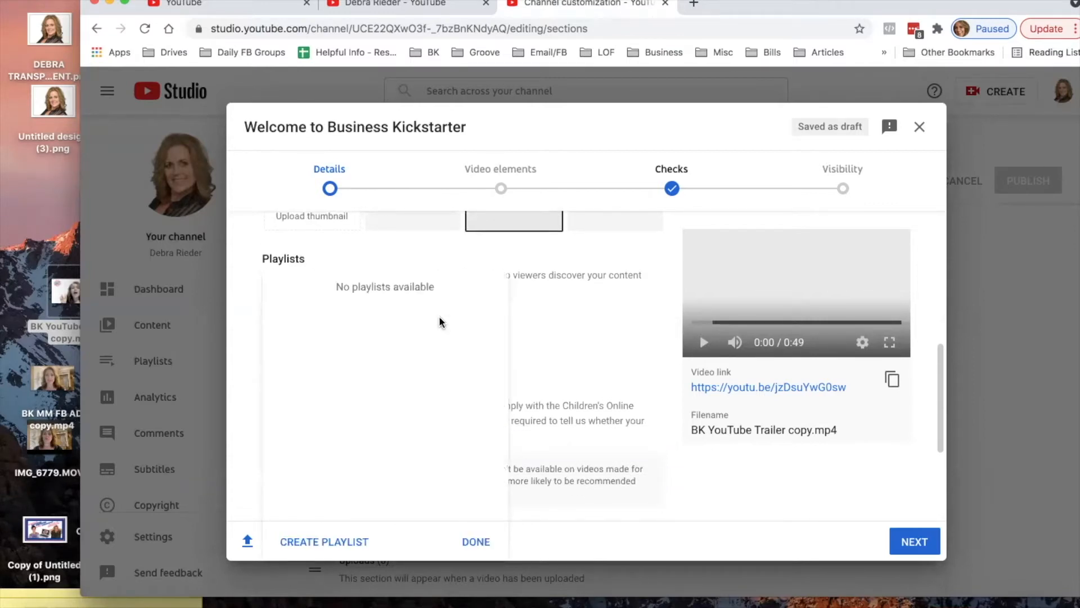
click(477, 540)
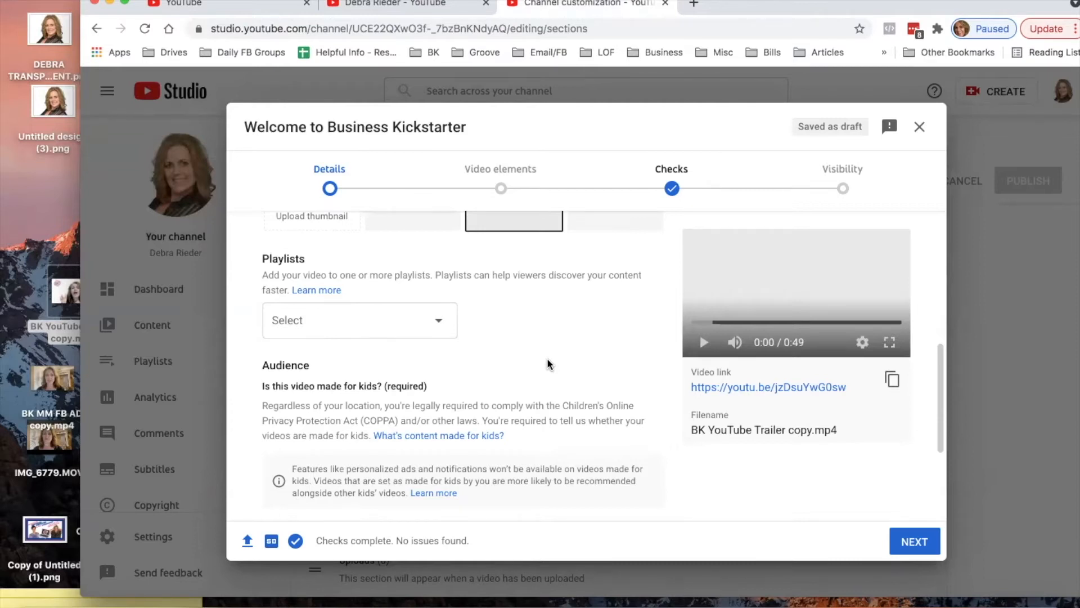
- Mark the trailer's audience as 'No, it's not made for kids'
scroll(519, 349, down, 3)
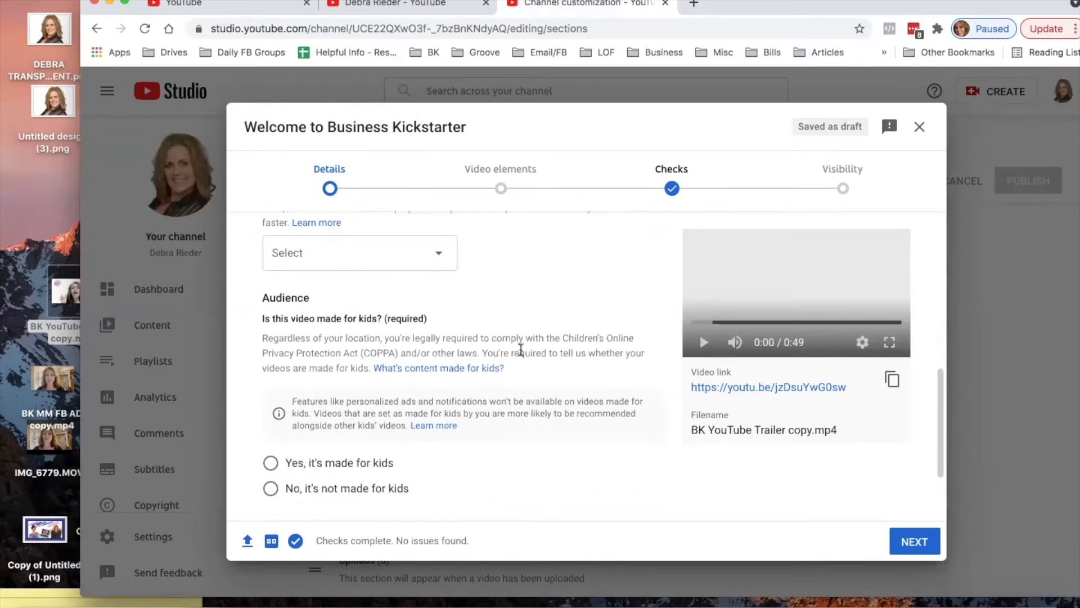
scroll(520, 353, up, 1)
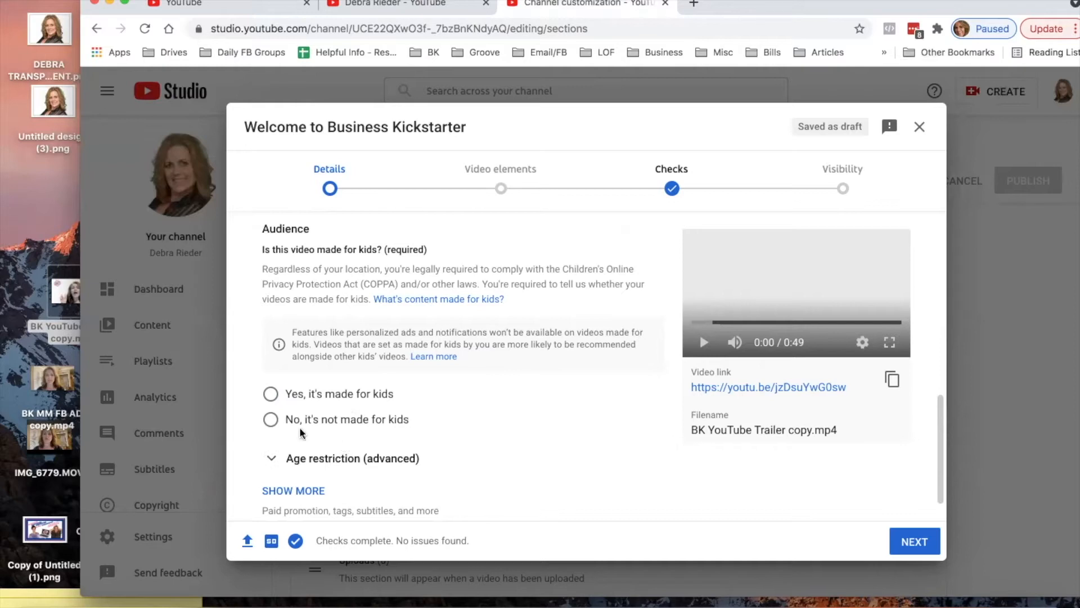
click(271, 420)
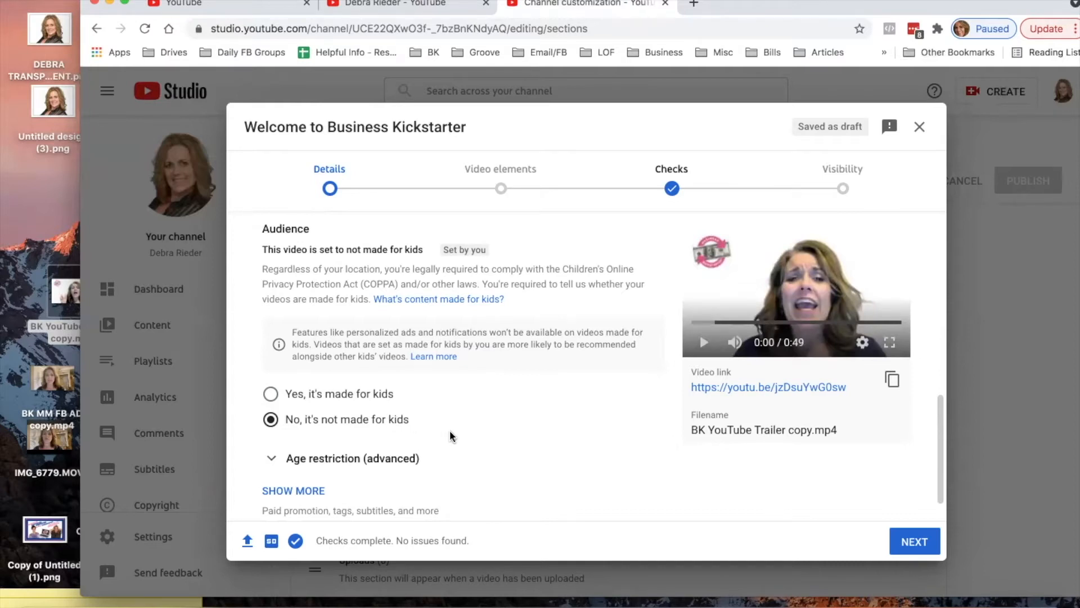
scroll(451, 431, down, 2)
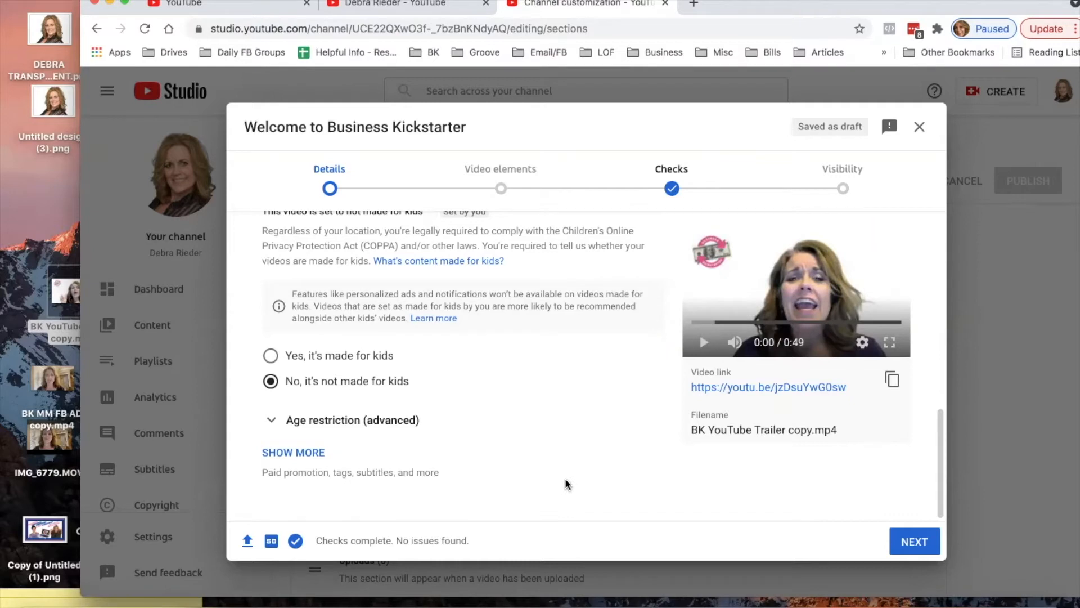
- Expand the trailer's additional details and place the cursor in the empty Tags box
click(313, 455)
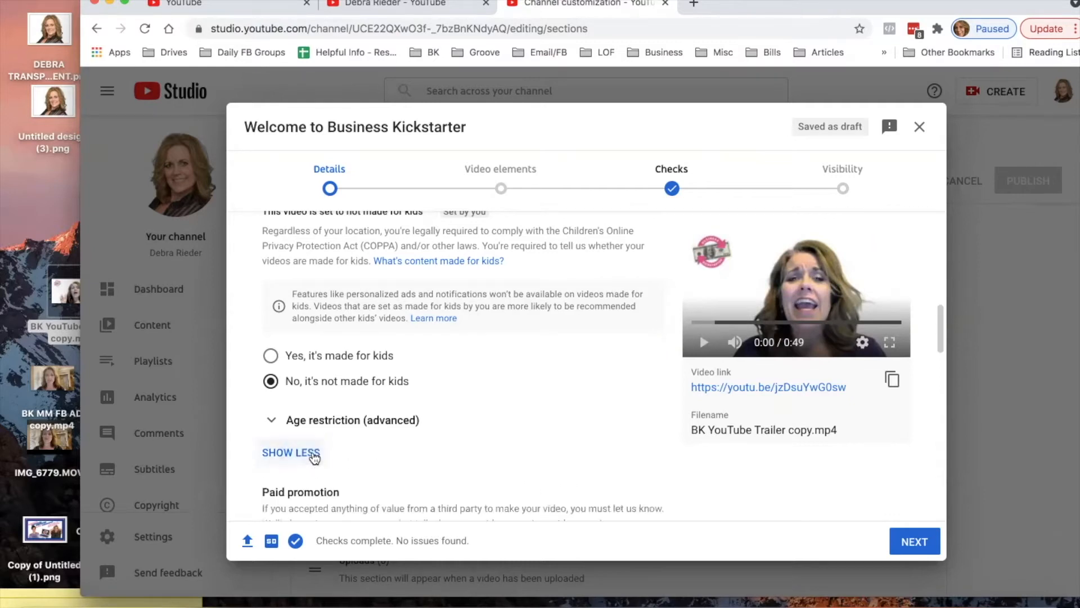
scroll(431, 467, down, 5)
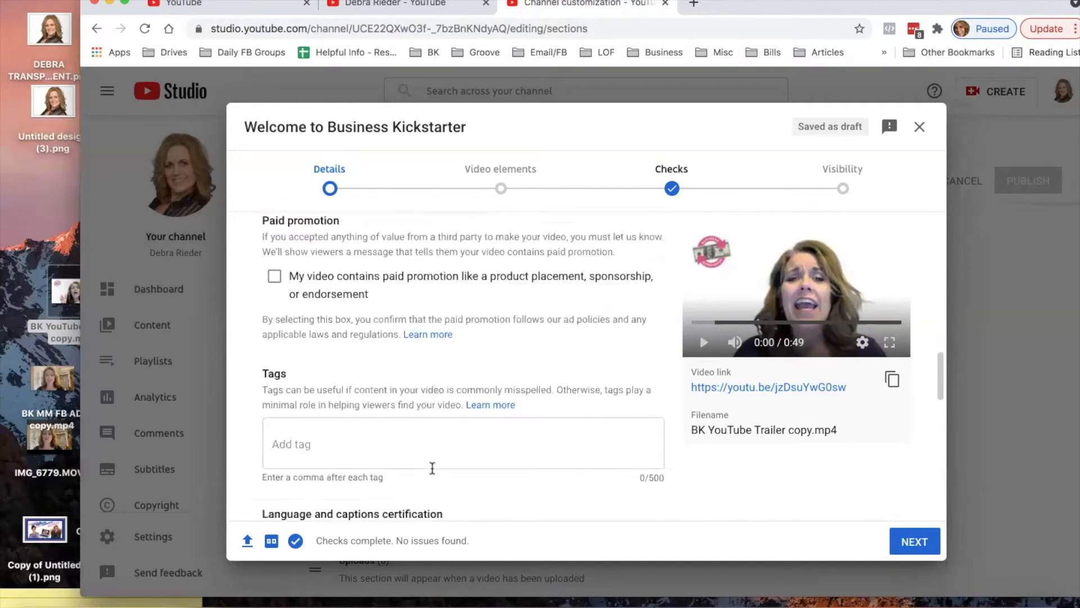
scroll(432, 468, down, 1)
scroll(487, 333, up, 1)
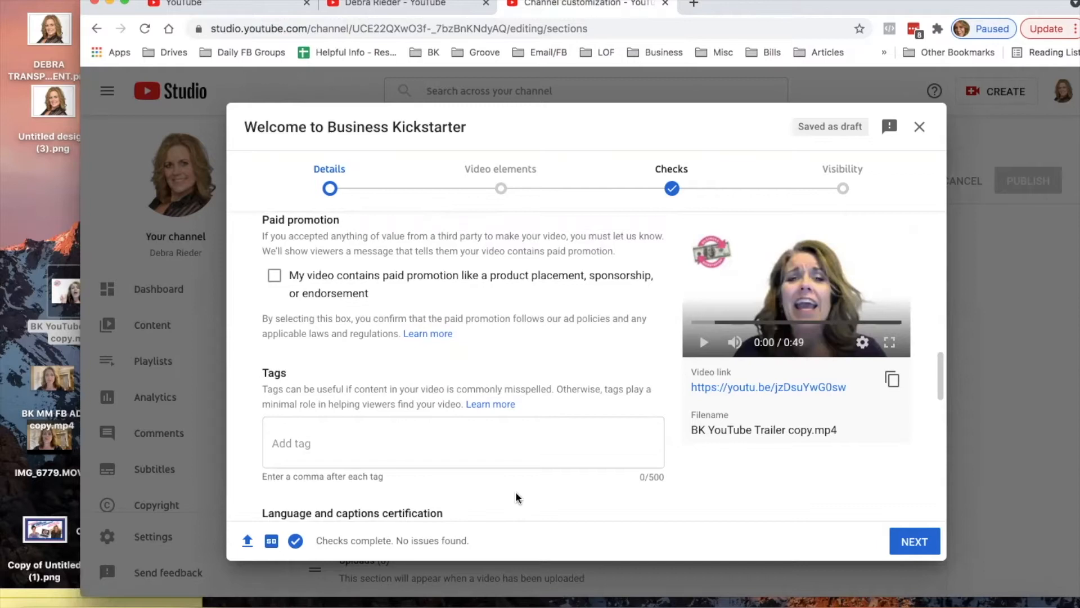
click(452, 447)
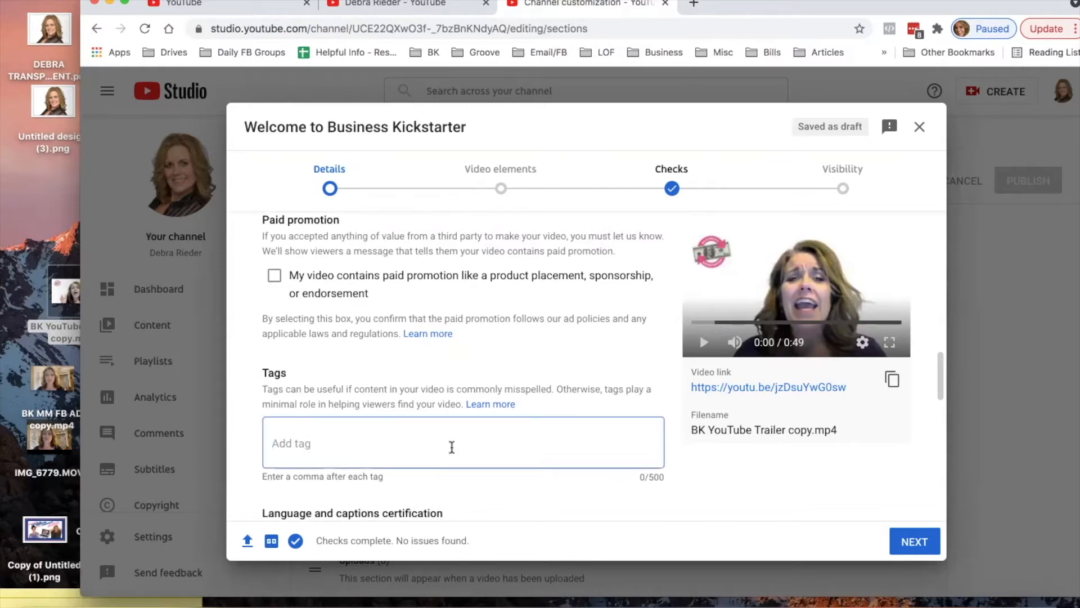
- Enter tags Start-Up Entrepreneur, Tech, How To, Help, Entrepreneur, Entrepreneurship, dropping the YouTube and Create a channel chips
text(Start-Up Entrepreneur)
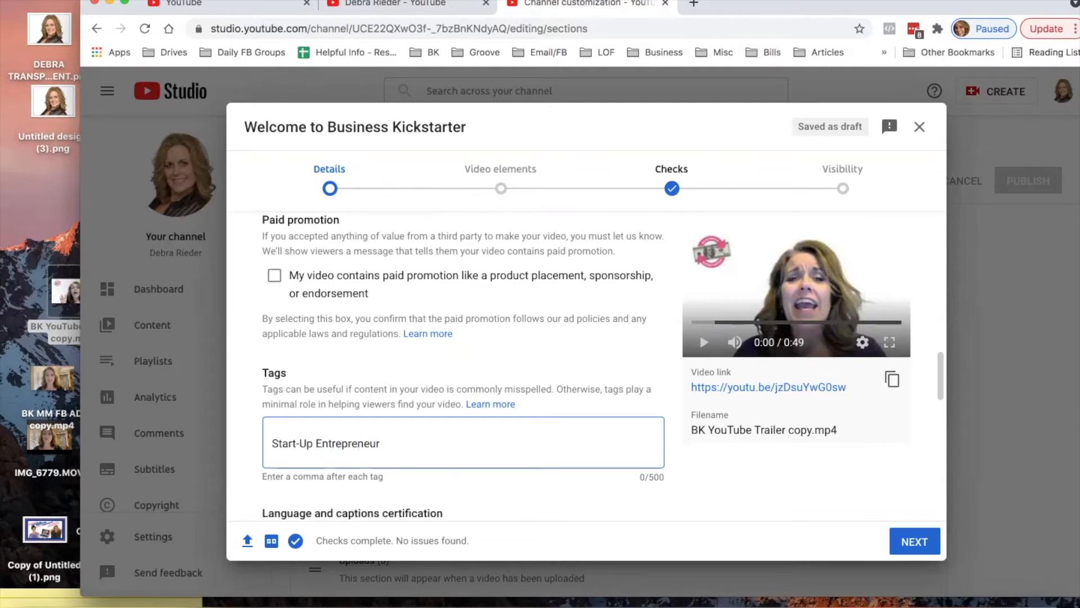
text(,)
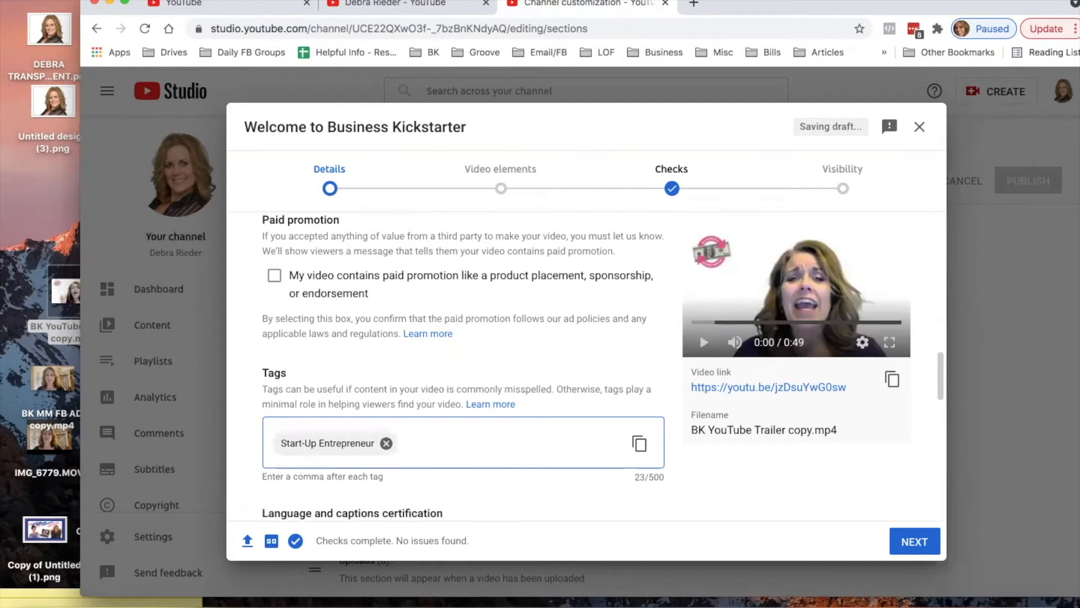
text(Tech,)
text(How)
text( To)
text(,hoe)
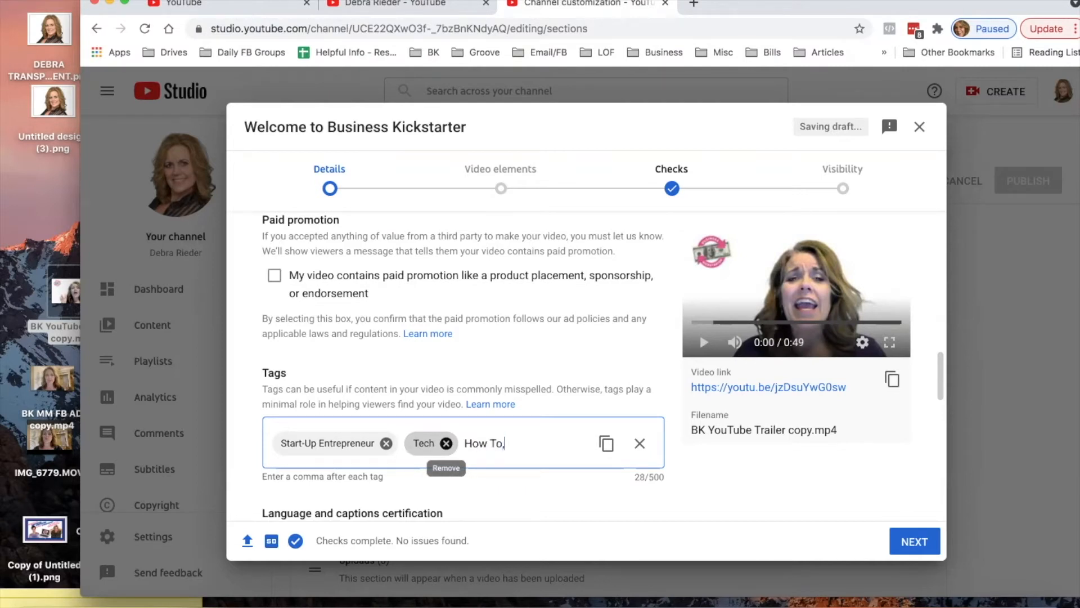
key(BackSpace)
key(BackSpace)
key(BackSpace)
text(Help)
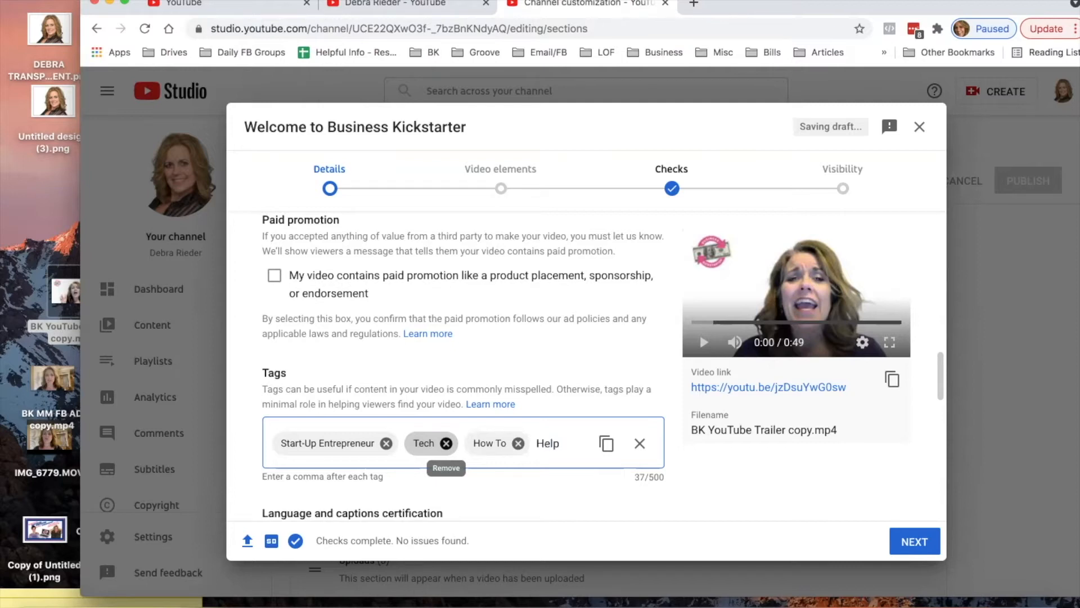
text(,)
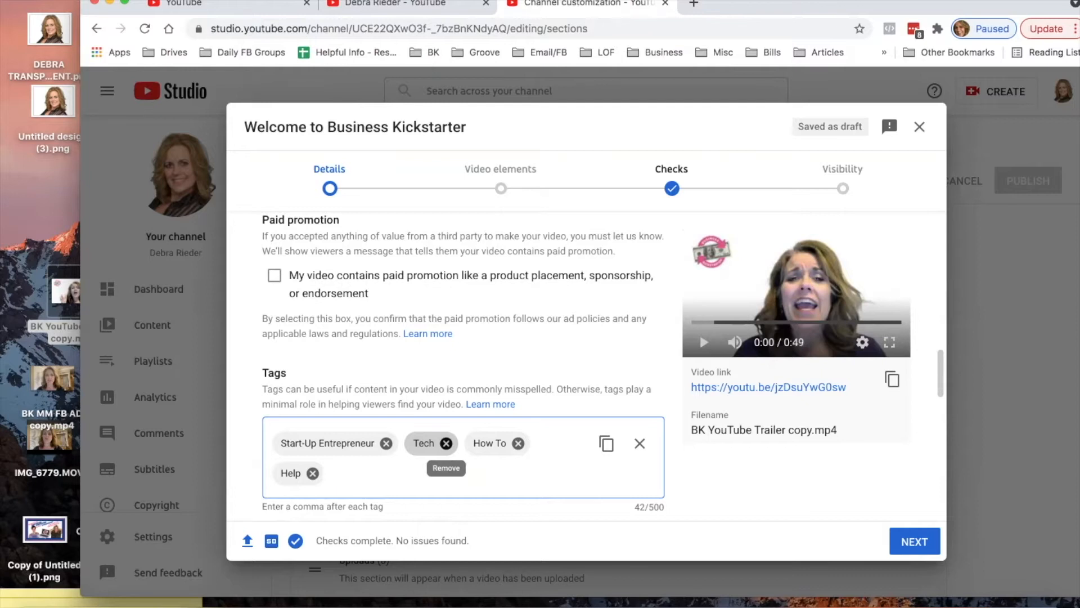
text(Entrepreneur,)
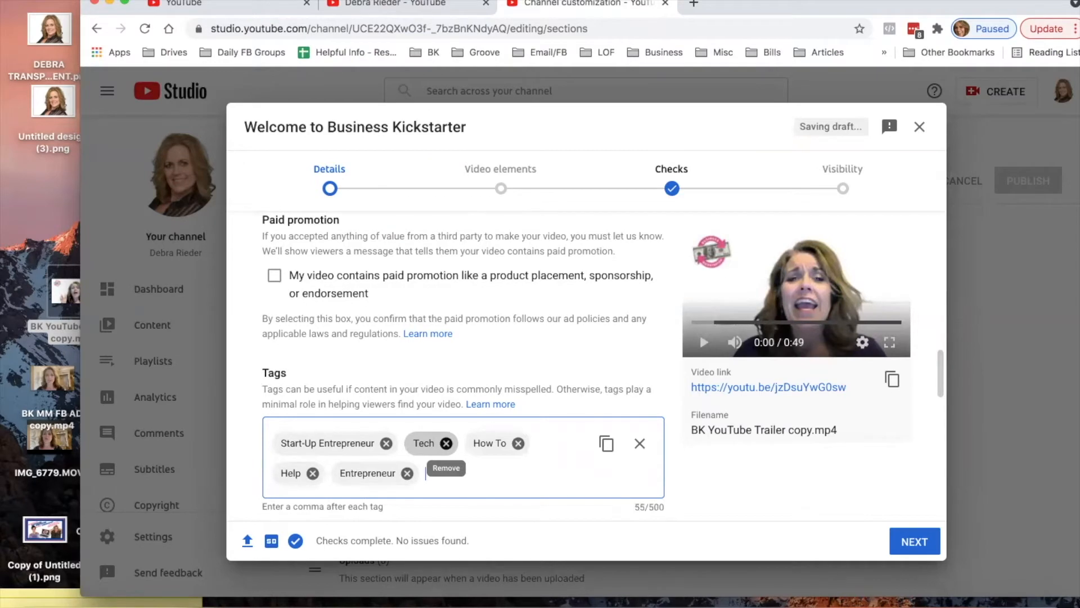
text(Entrepreneurship,)
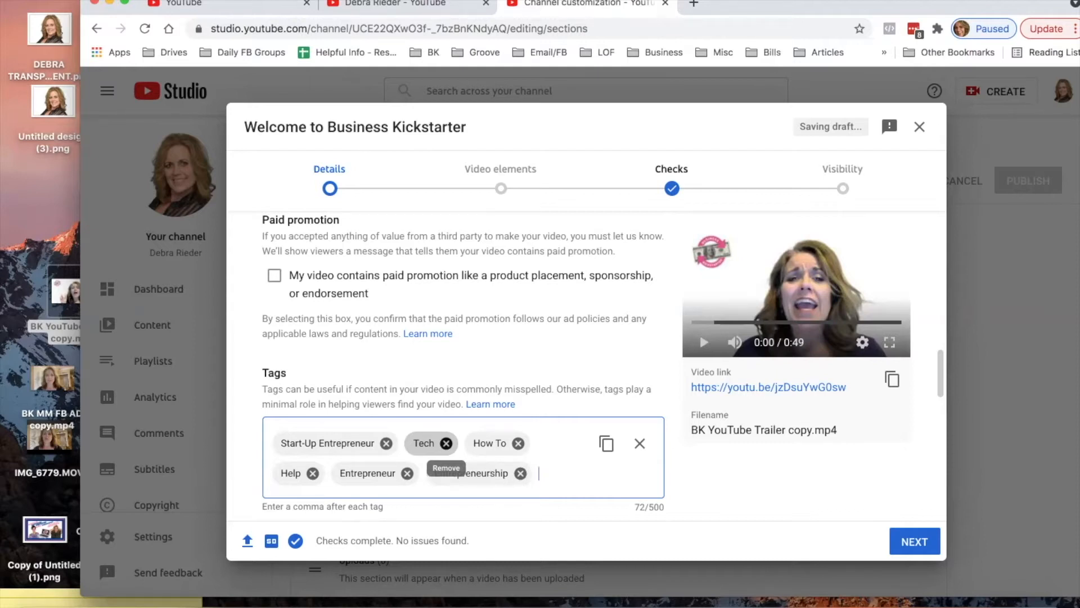
text(YouTube,)
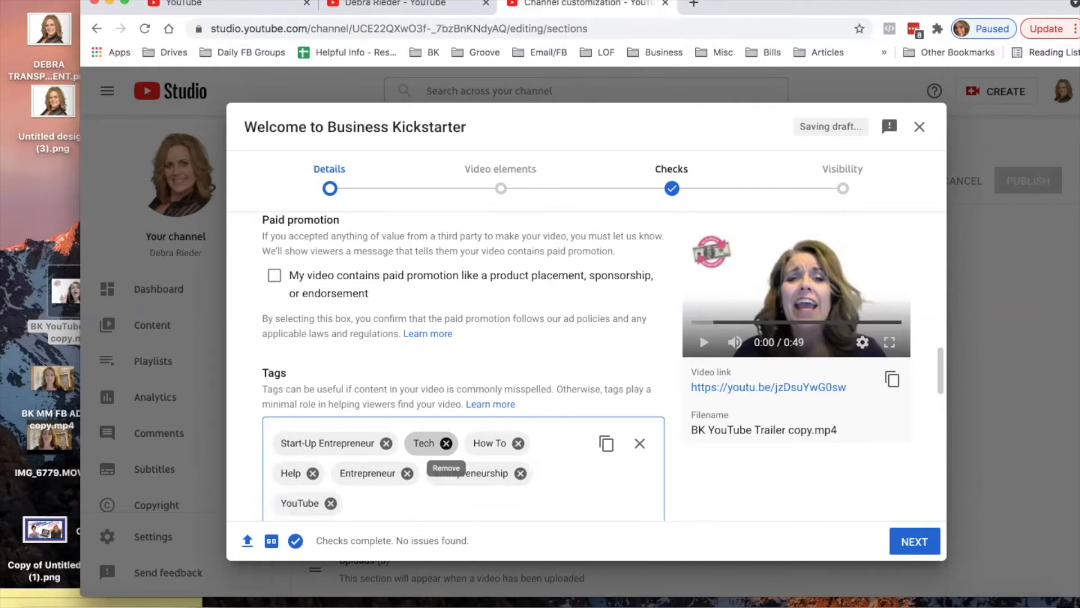
text(Create)
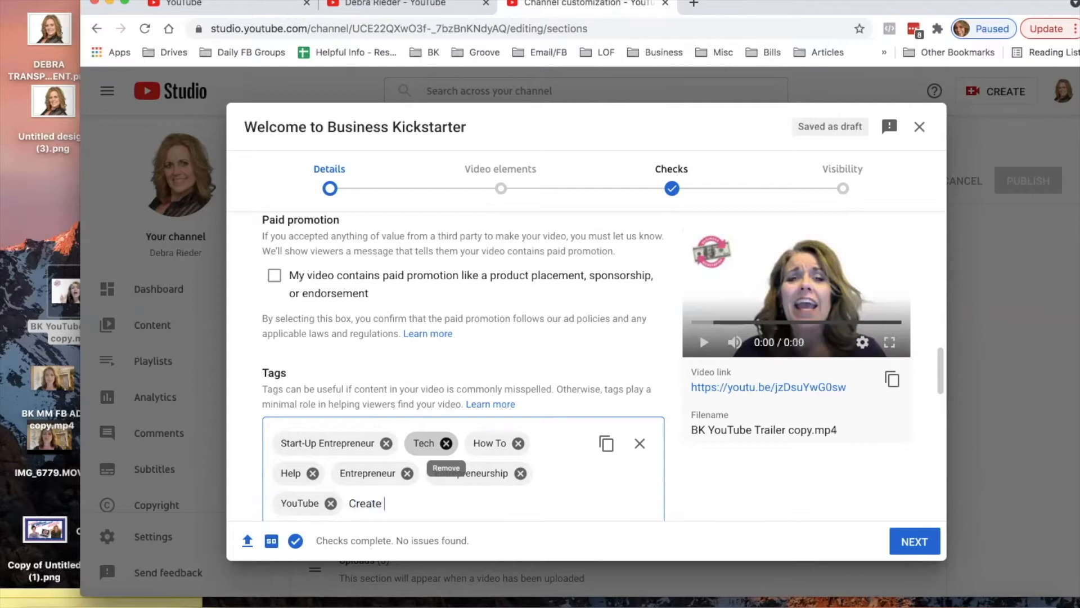
text( a channel)
key(Return)
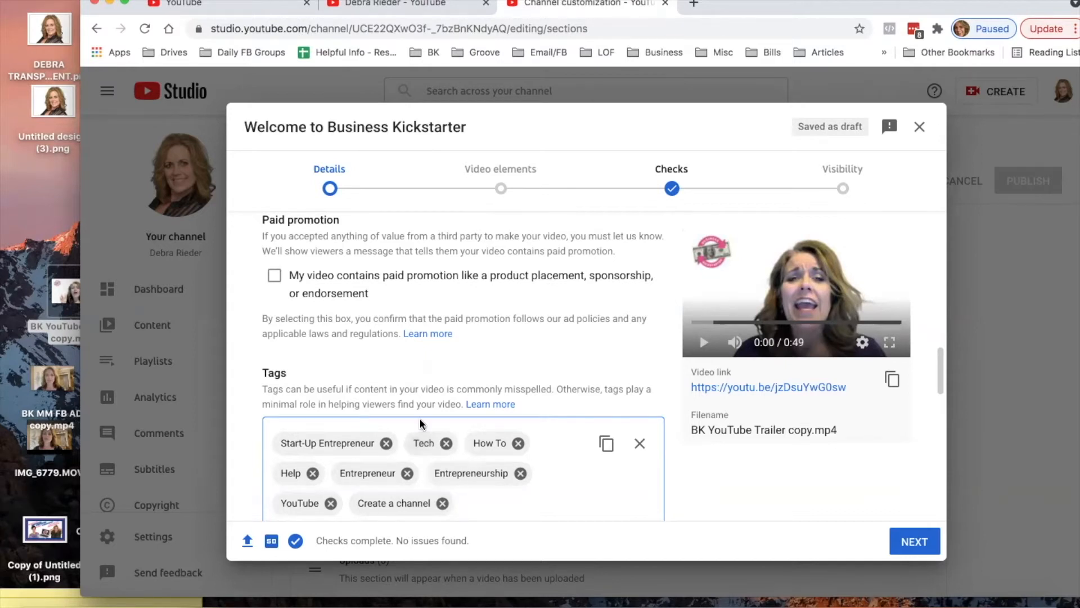
click(330, 504)
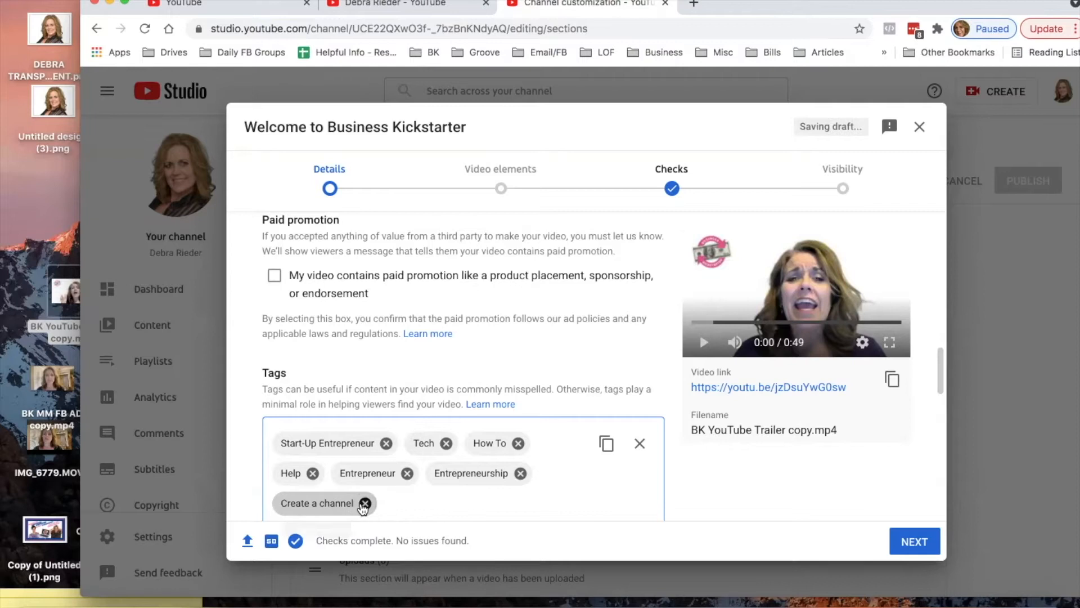
click(365, 504)
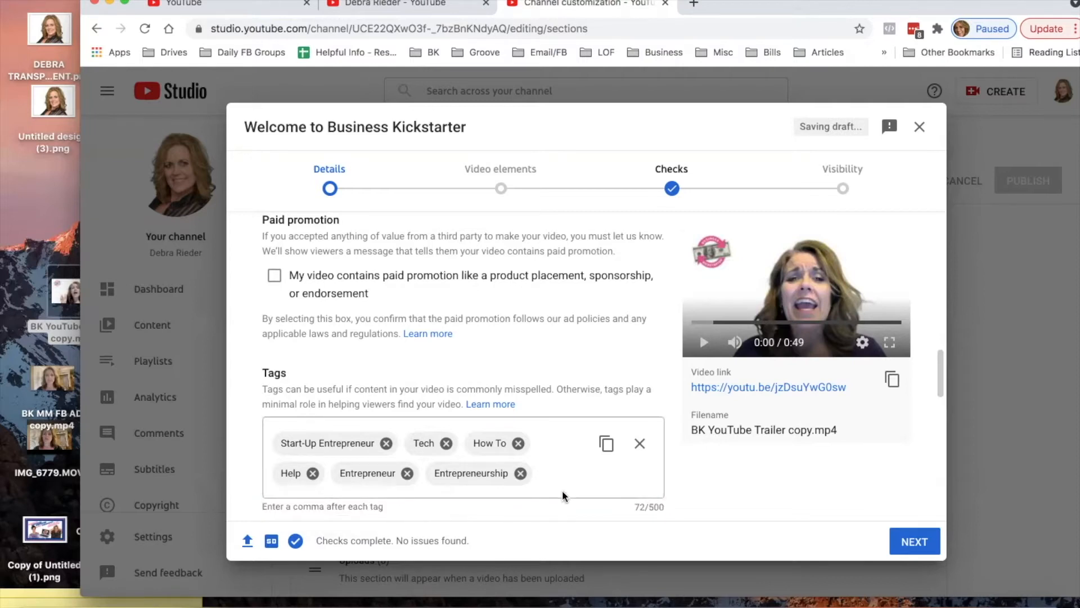
- Choose English (United States) from the Video language list under Language and captions certification
scroll(555, 503, down, 1)
scroll(555, 503, down, 5)
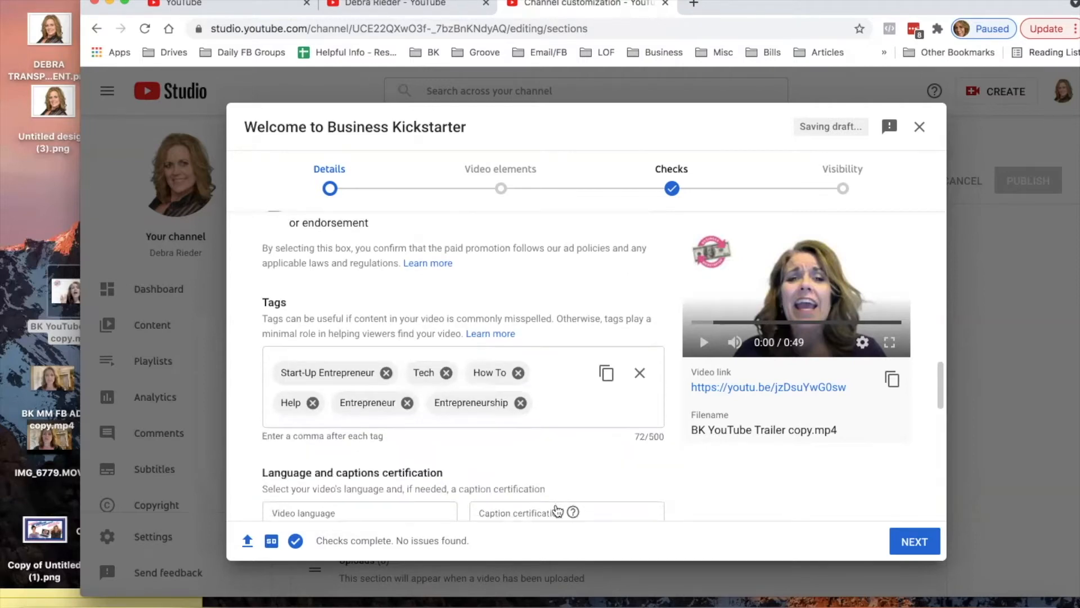
scroll(439, 410, down, 1)
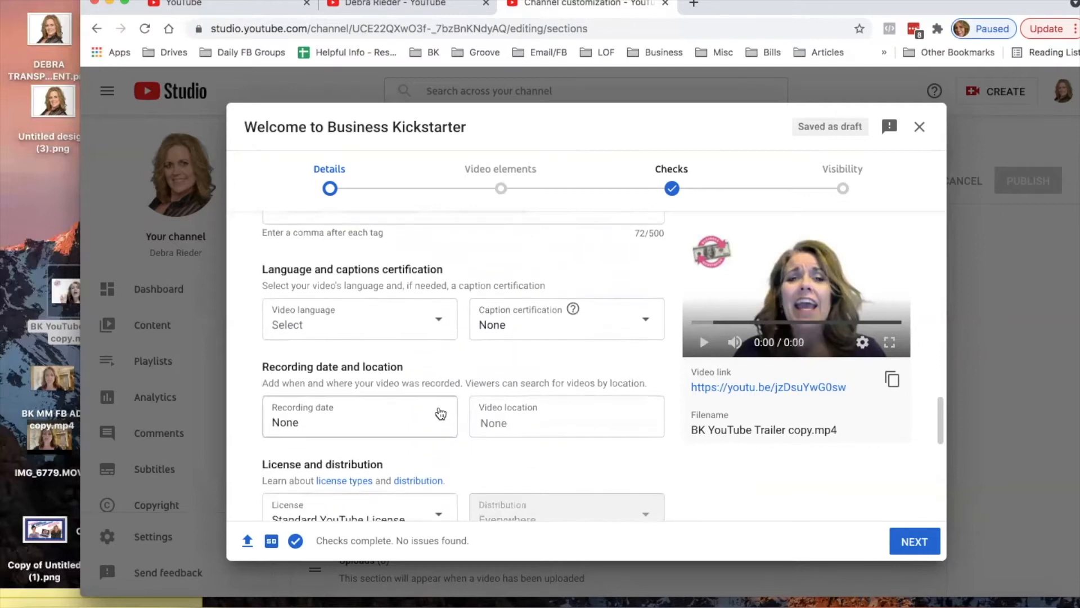
click(439, 323)
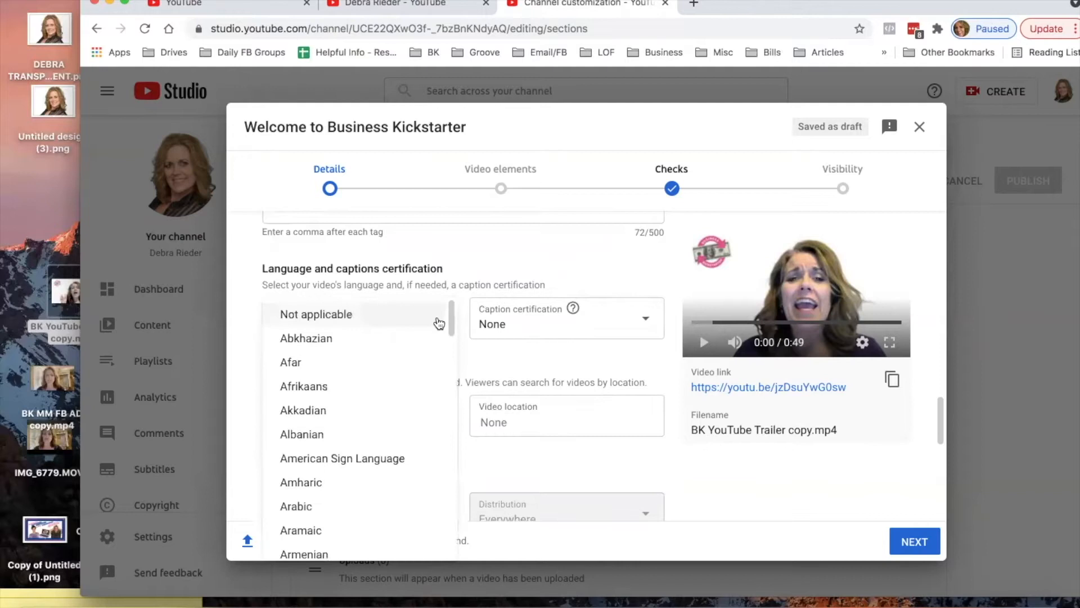
scroll(414, 413, down, 3)
scroll(417, 414, down, 10)
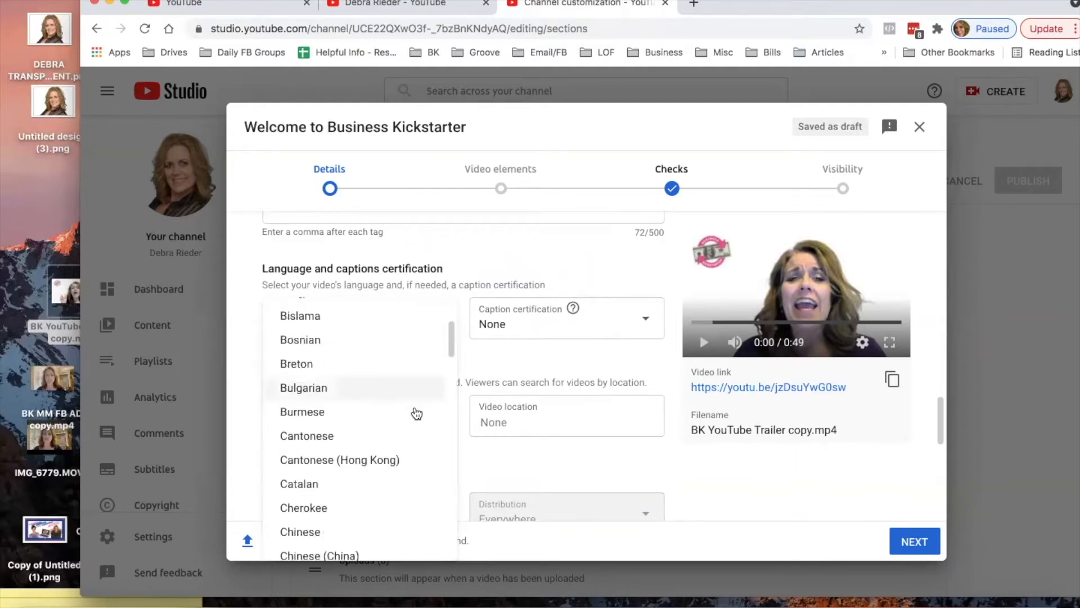
scroll(416, 413, up, 1)
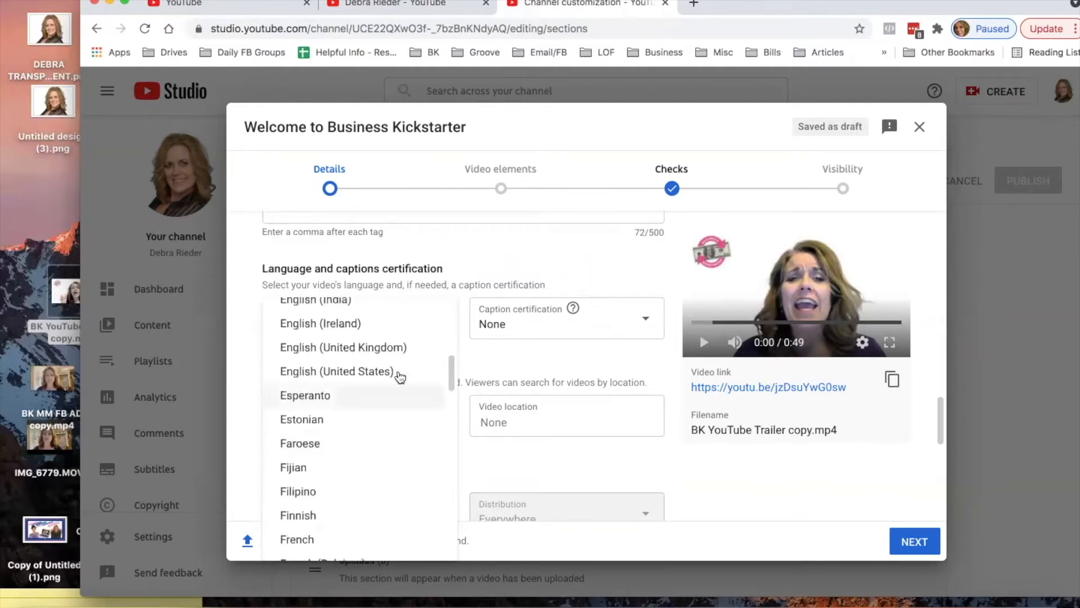
click(390, 374)
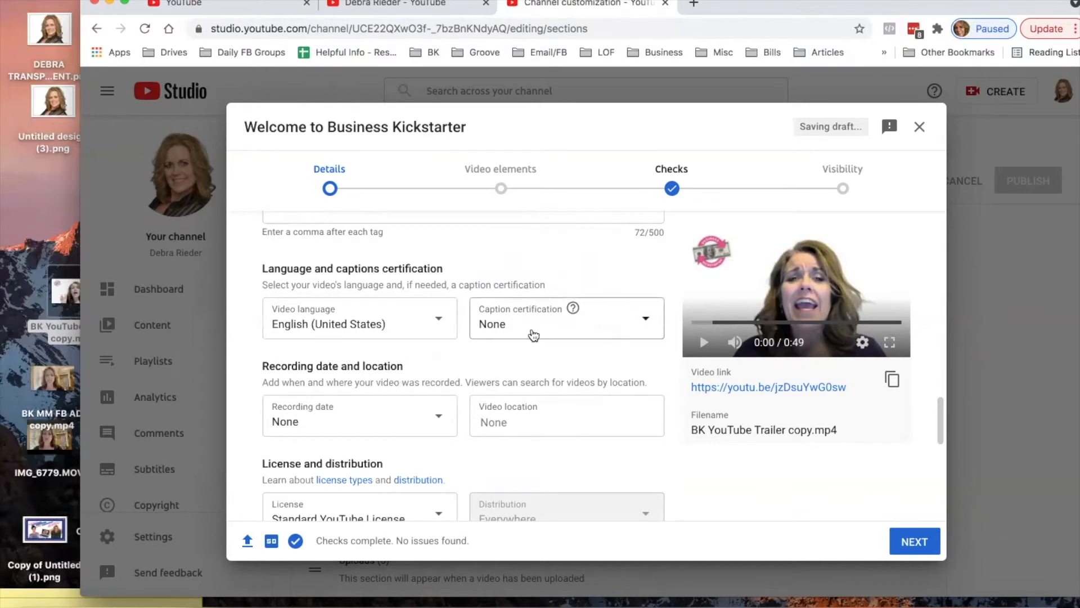
- Set caption certification to 'This content has never aired on television in the U.S.'
click(647, 319)
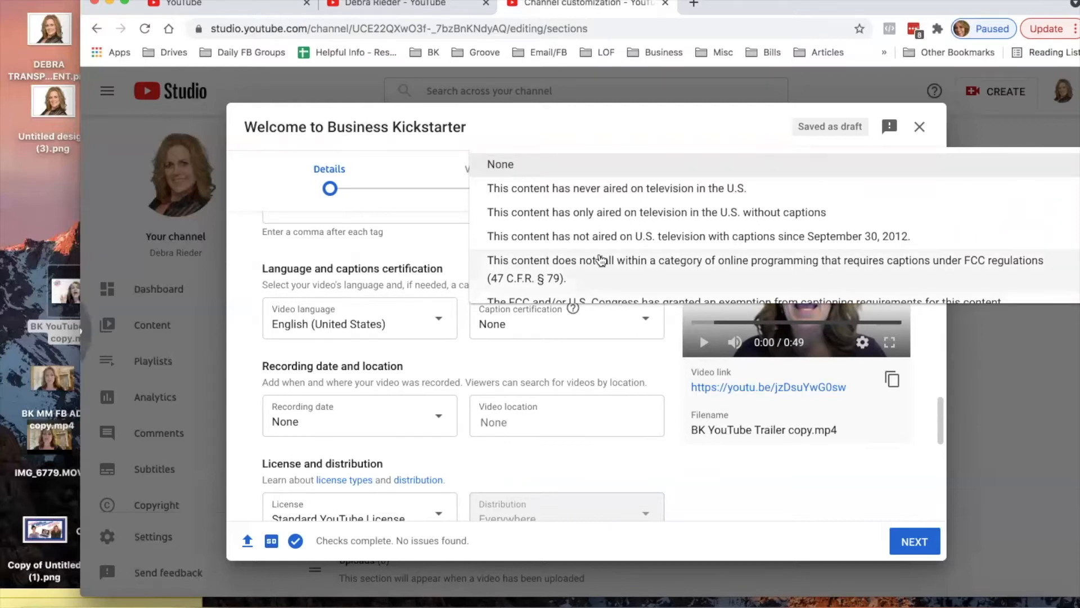
click(620, 319)
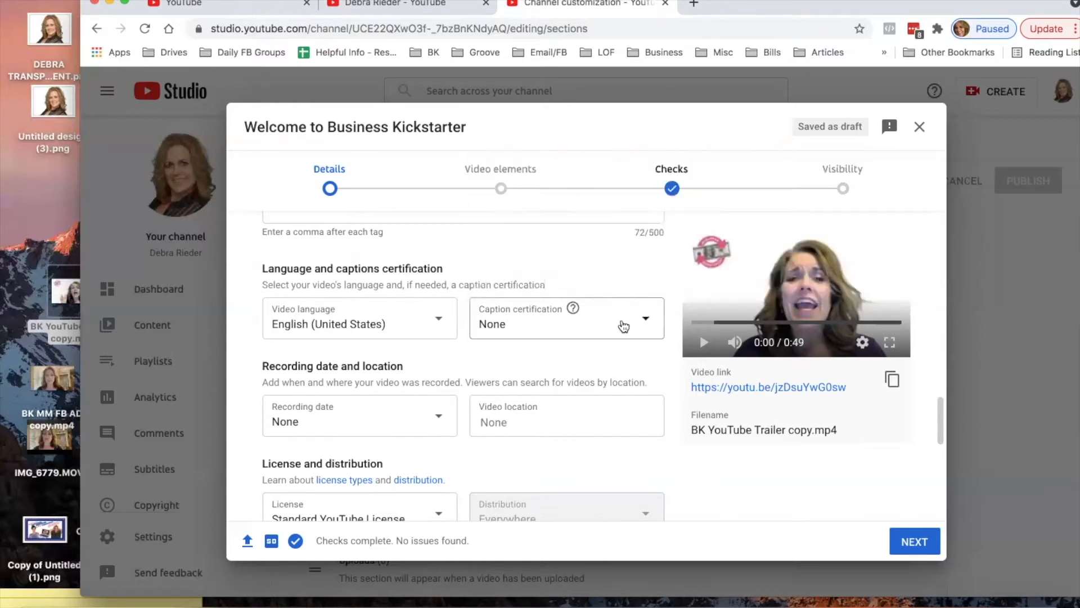
click(542, 322)
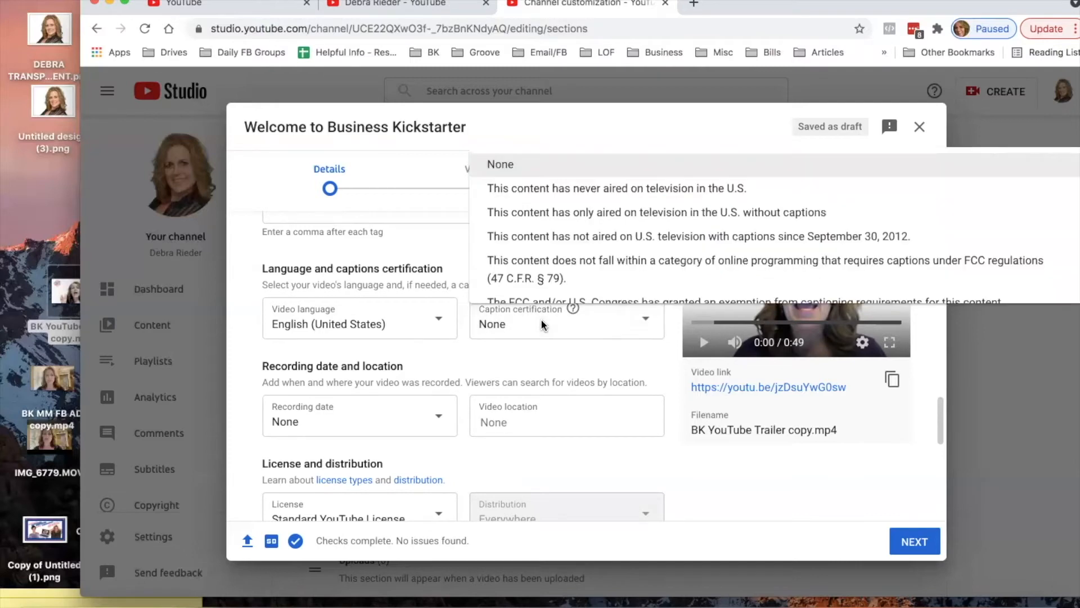
click(581, 189)
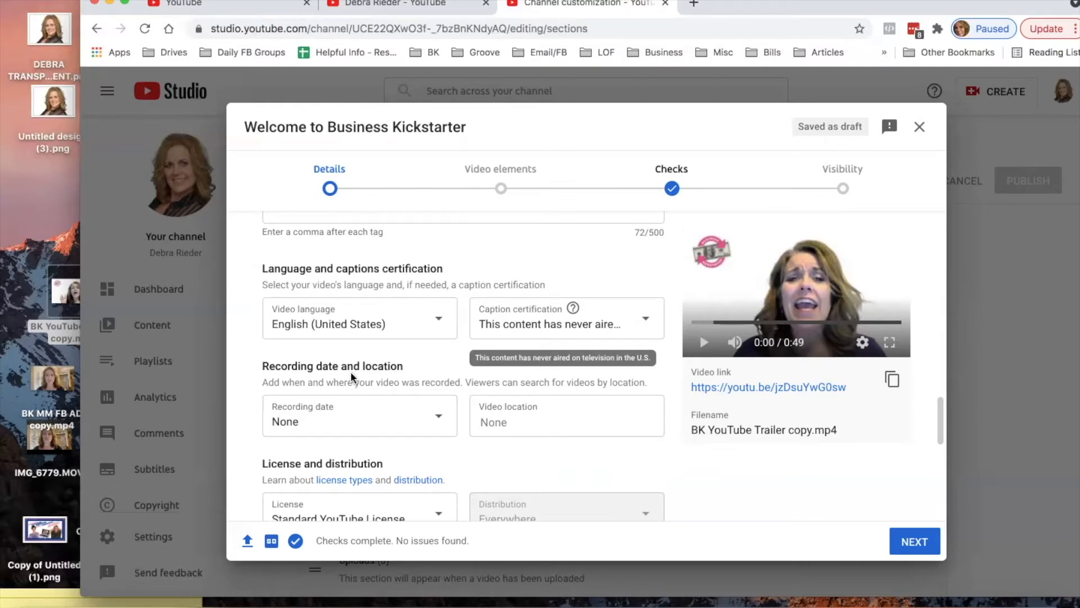
click(439, 421)
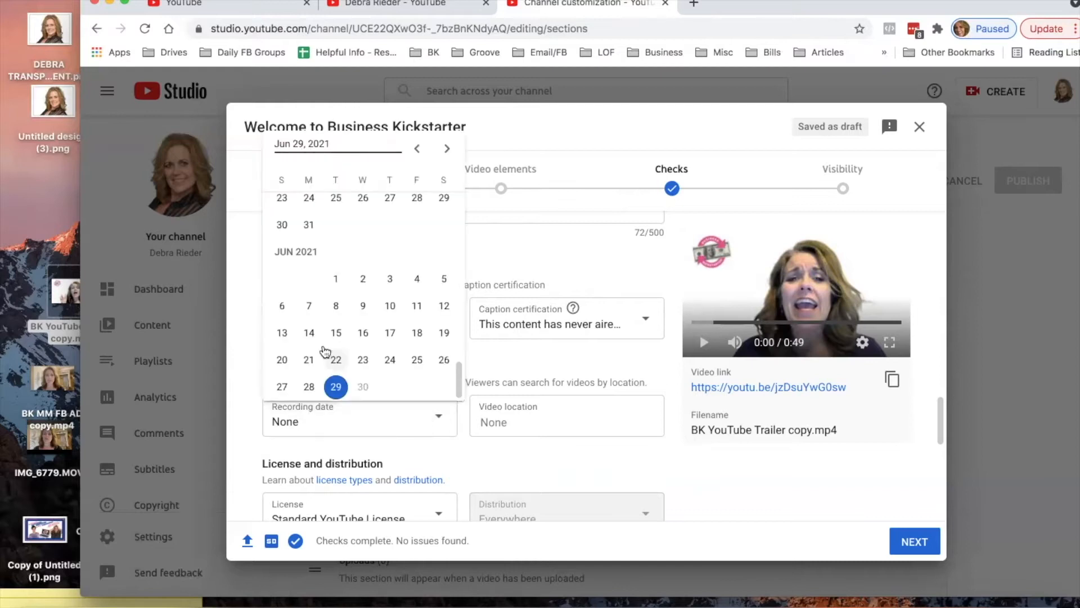
- Pick Jun 29, 2021 as the recording date and leave the video location blank
click(336, 386)
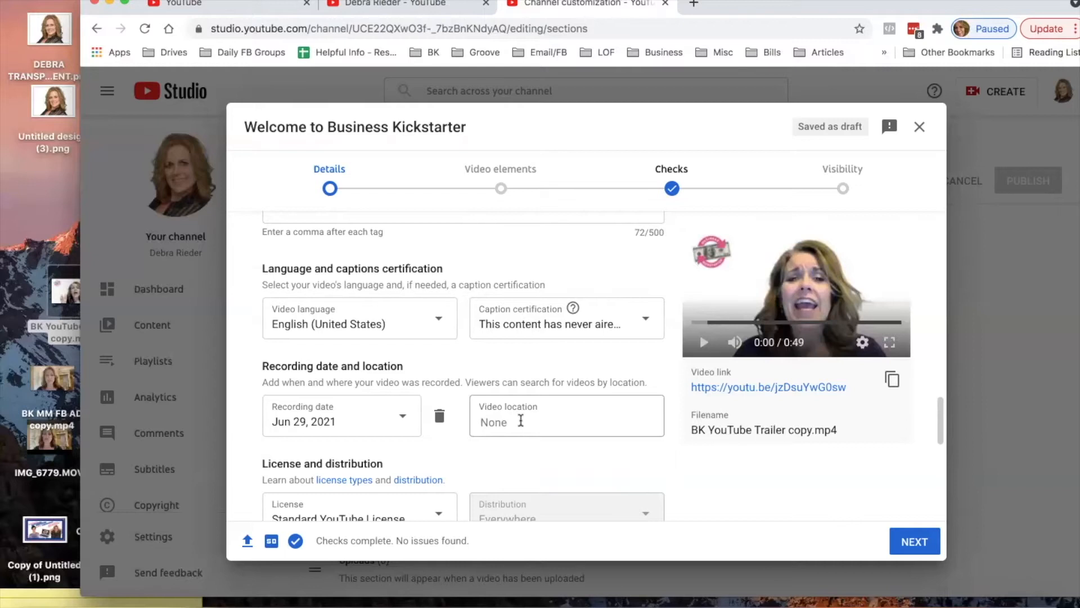
click(521, 421)
click(622, 472)
- Turn off embedding and uncheck 'Allow people to sample this content' for Shorts
scroll(481, 401, down, 3)
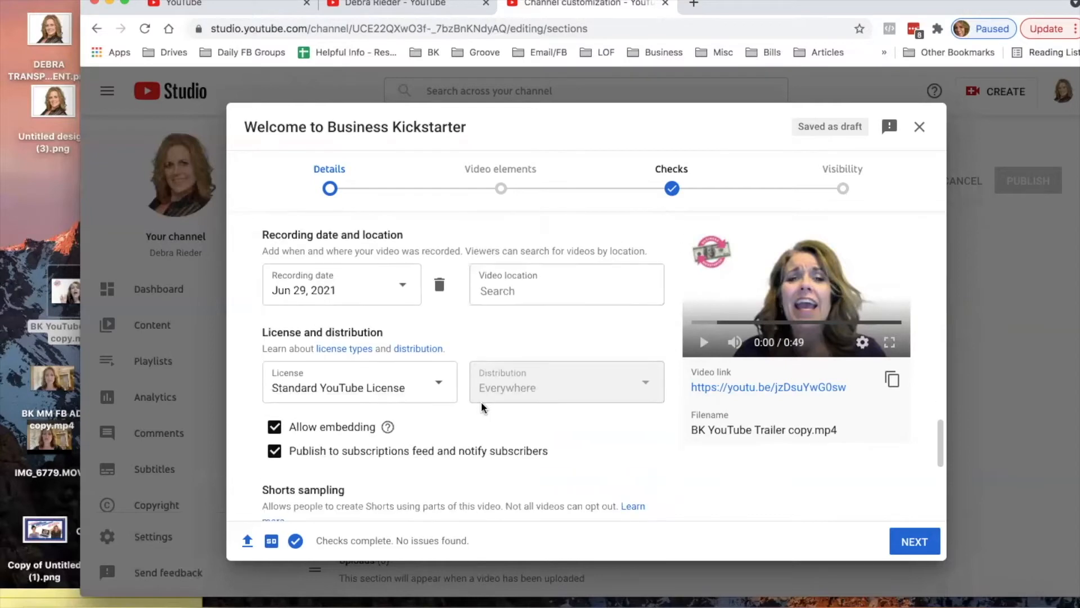
scroll(481, 400, down, 1)
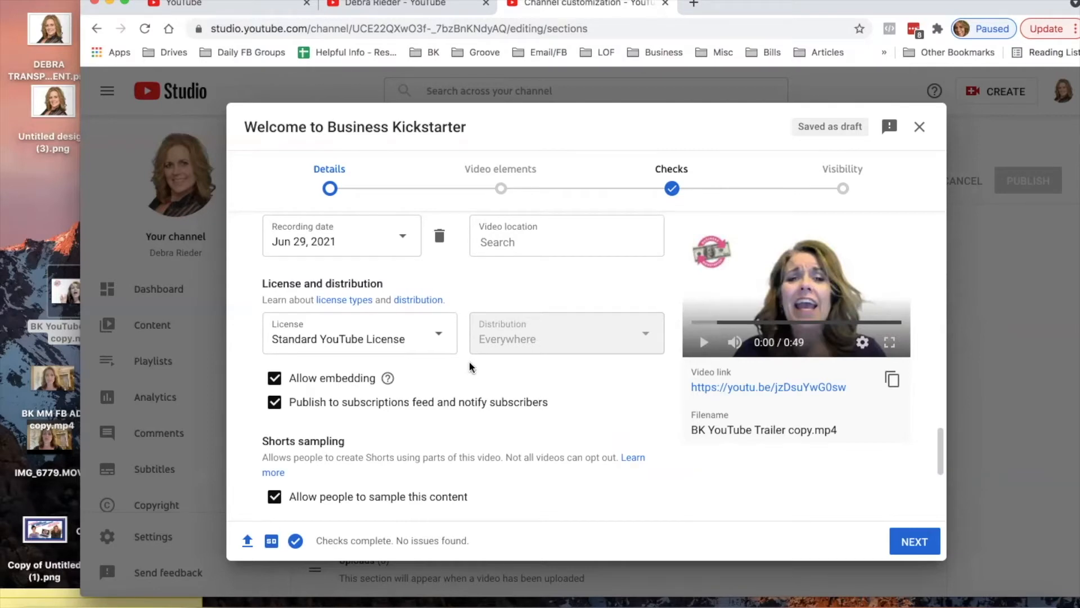
scroll(470, 367, down, 1)
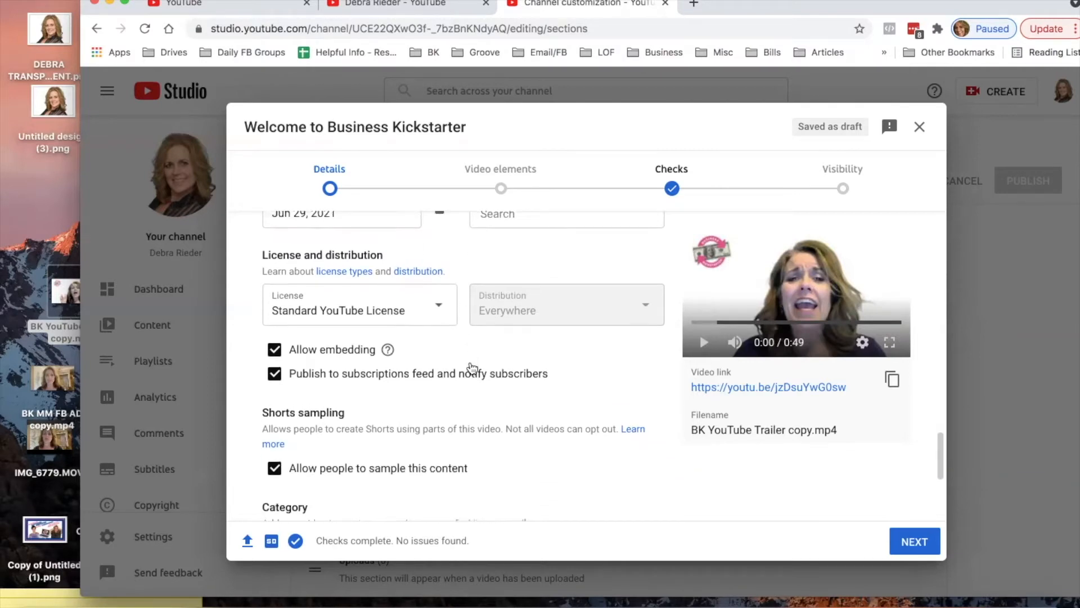
scroll(472, 368, down, 1)
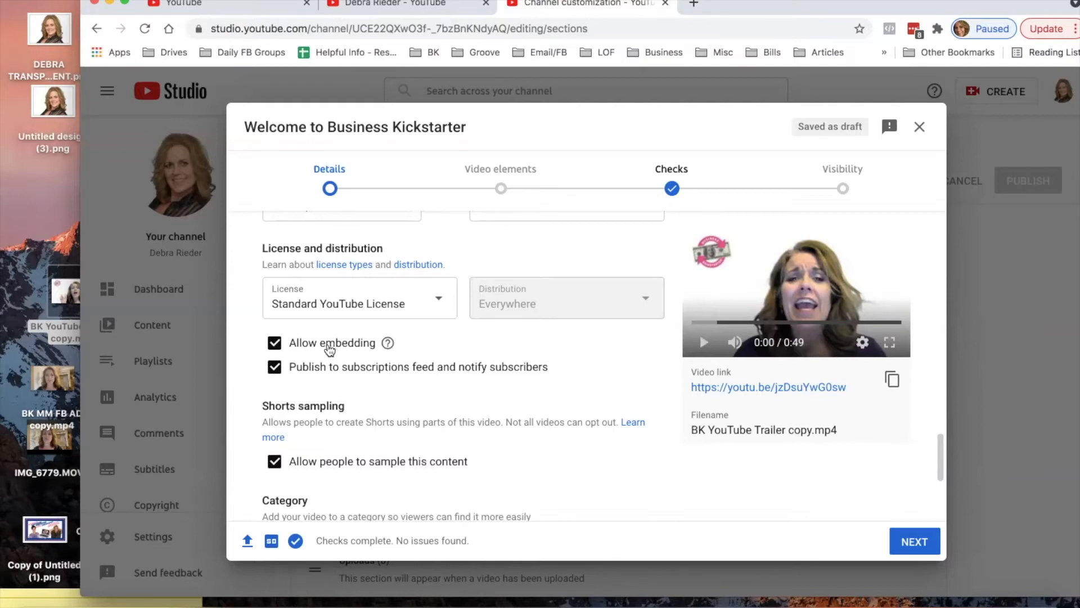
click(274, 343)
scroll(567, 449, down, 3)
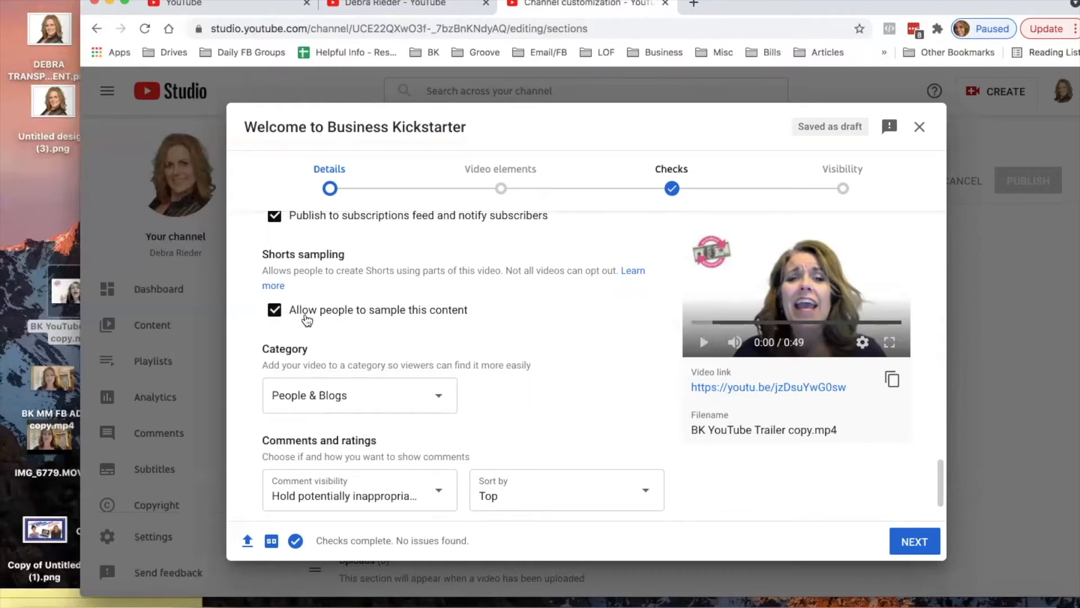
click(276, 310)
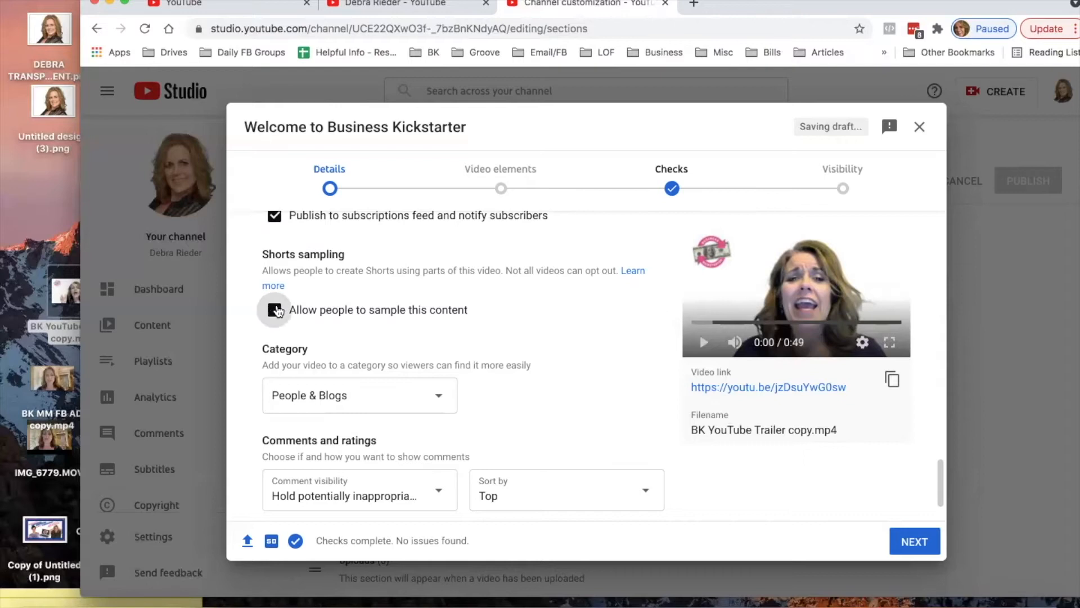
- Choose Education in the Category dropdown, replacing People & Blogs
scroll(440, 336, down, 2)
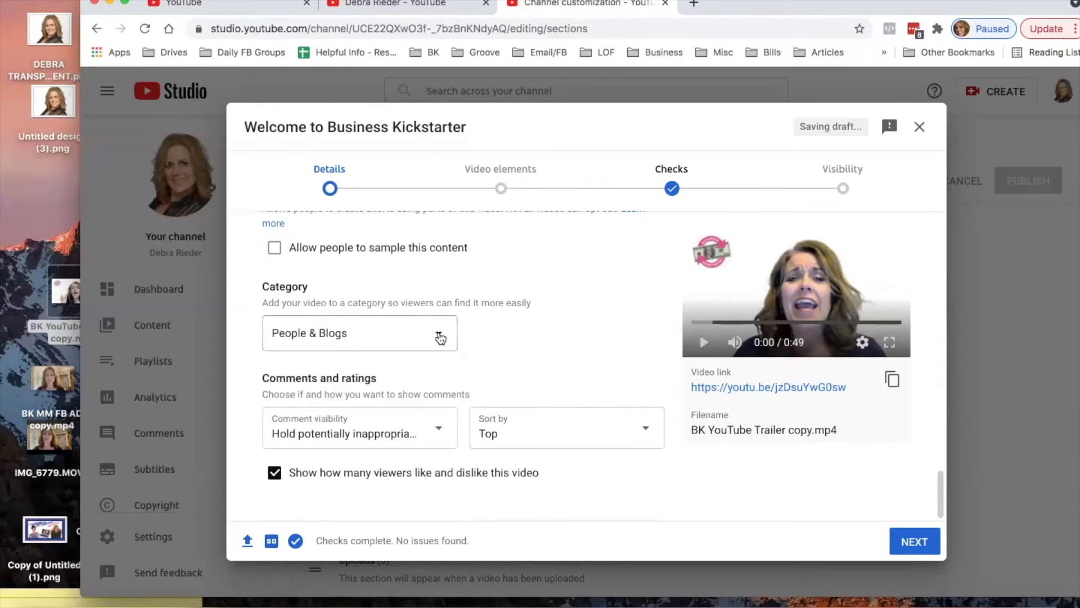
click(441, 336)
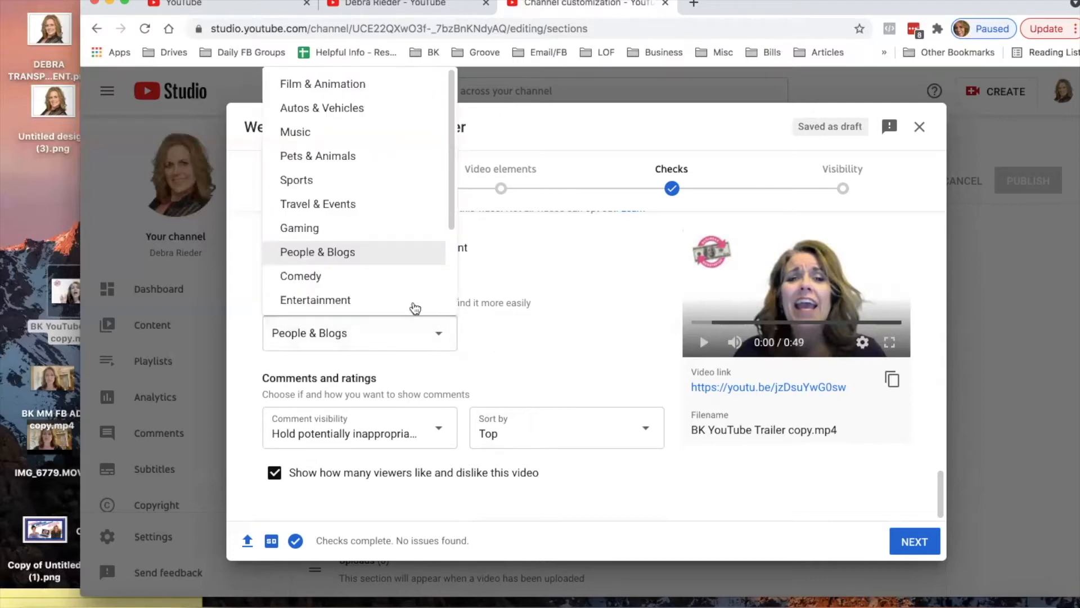
scroll(397, 225, down, 2)
scroll(397, 225, down, 2)
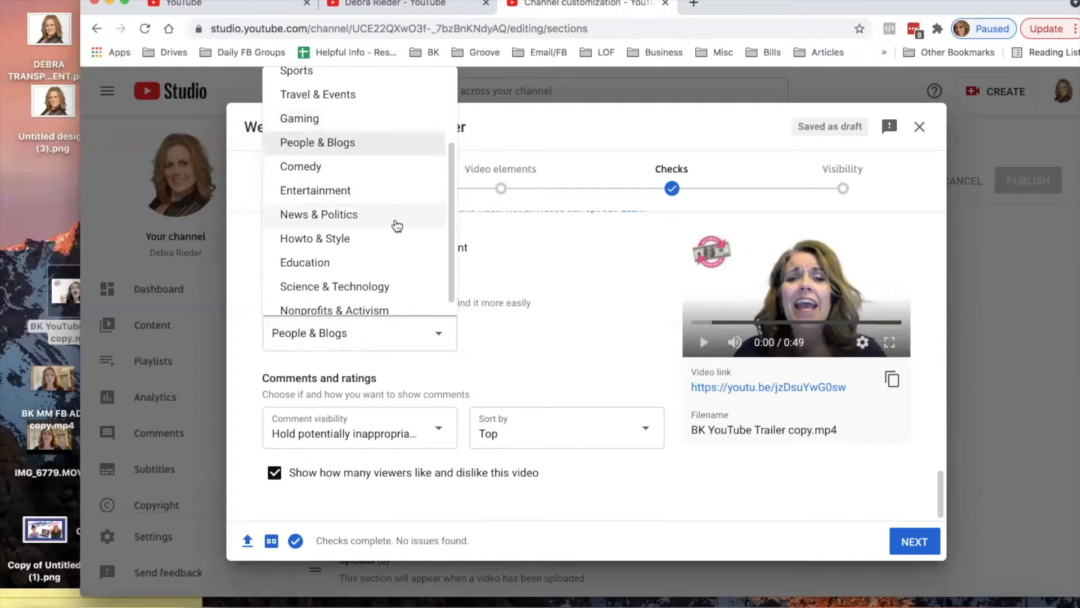
scroll(398, 226, down, 1)
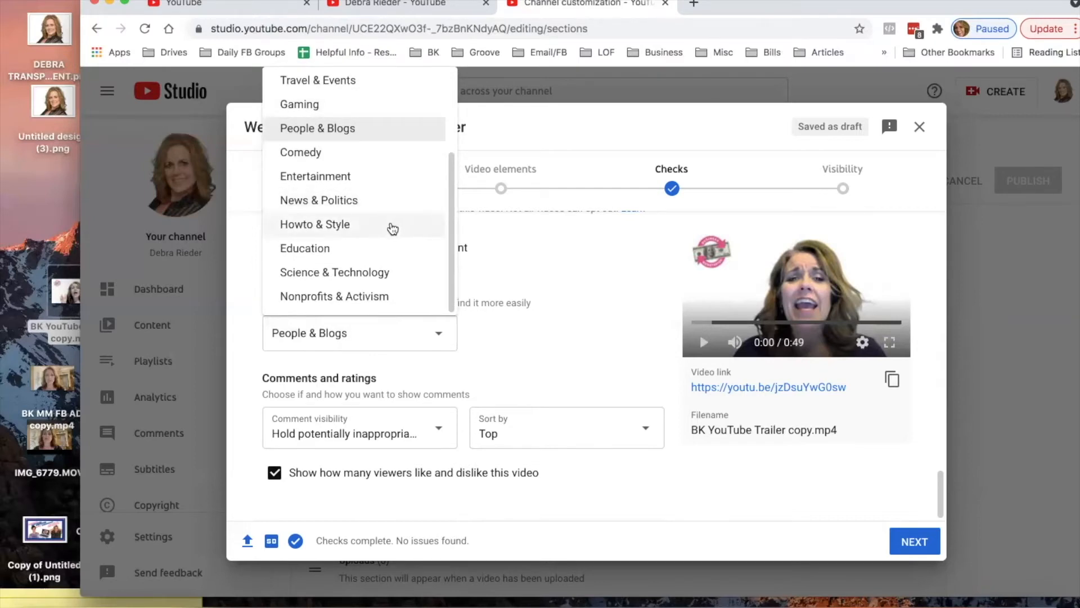
scroll(396, 225, up, 5)
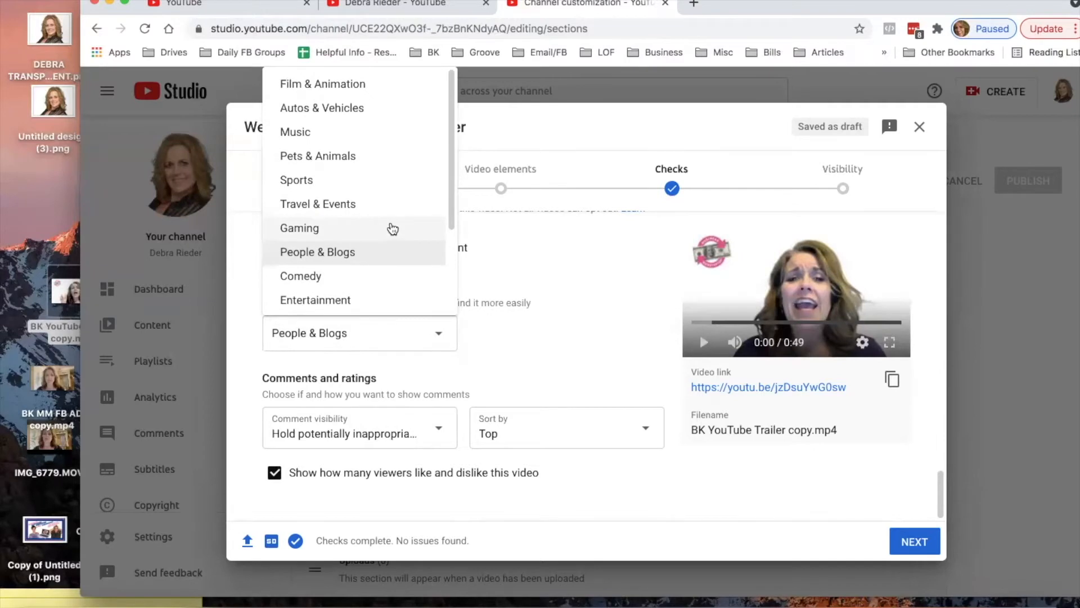
scroll(393, 227, down, 3)
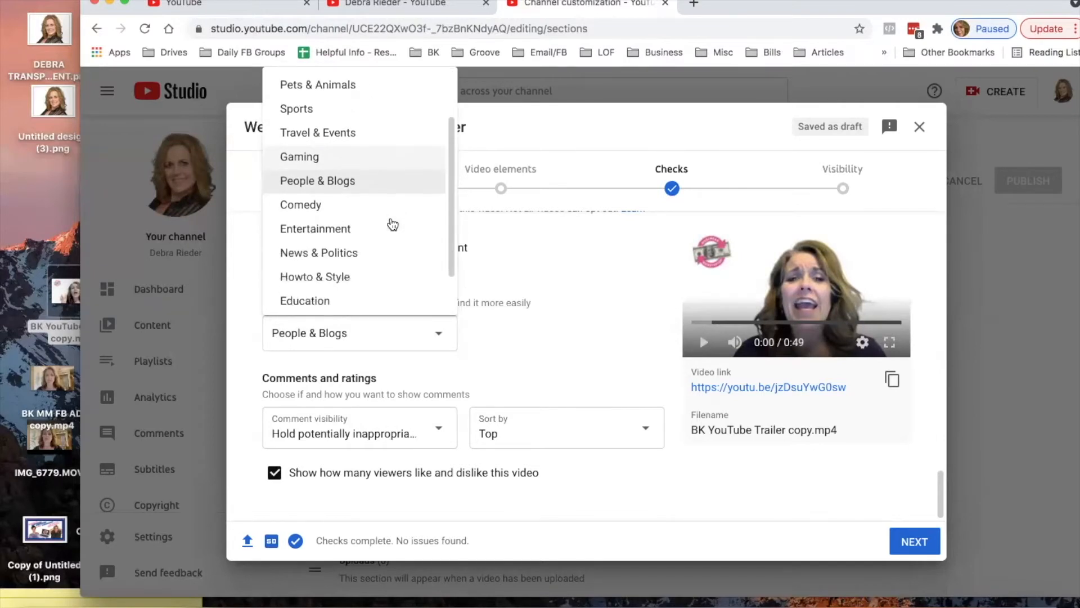
scroll(392, 225, down, 2)
click(337, 248)
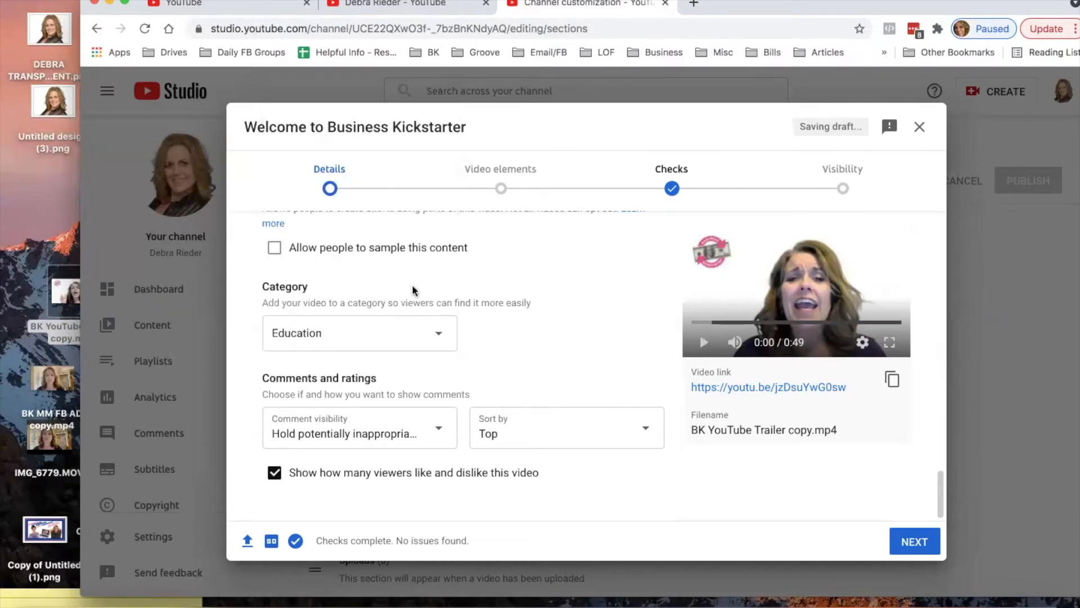
click(450, 334)
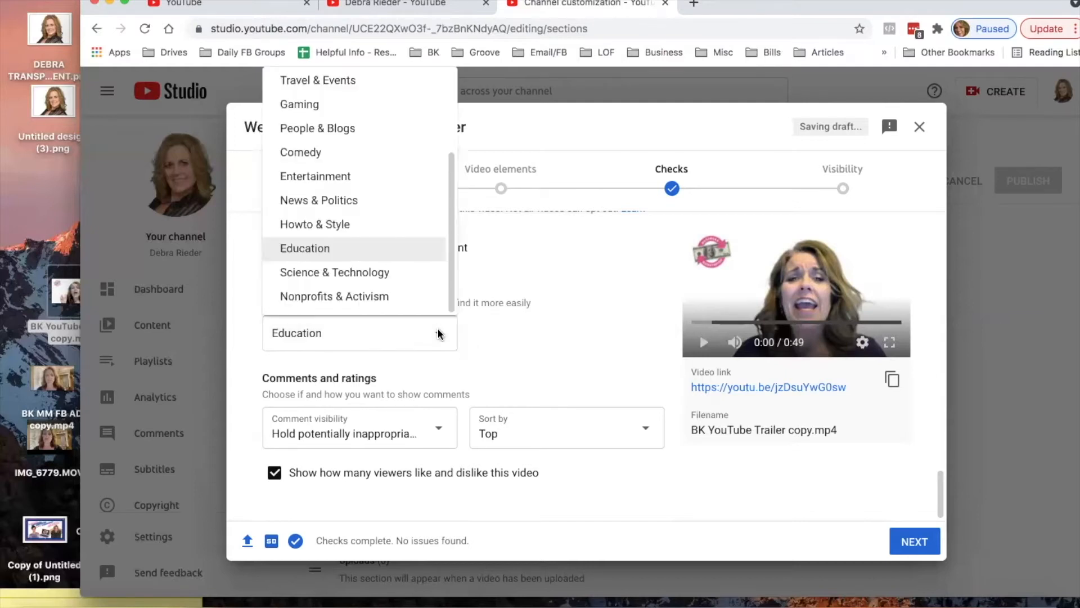
click(363, 248)
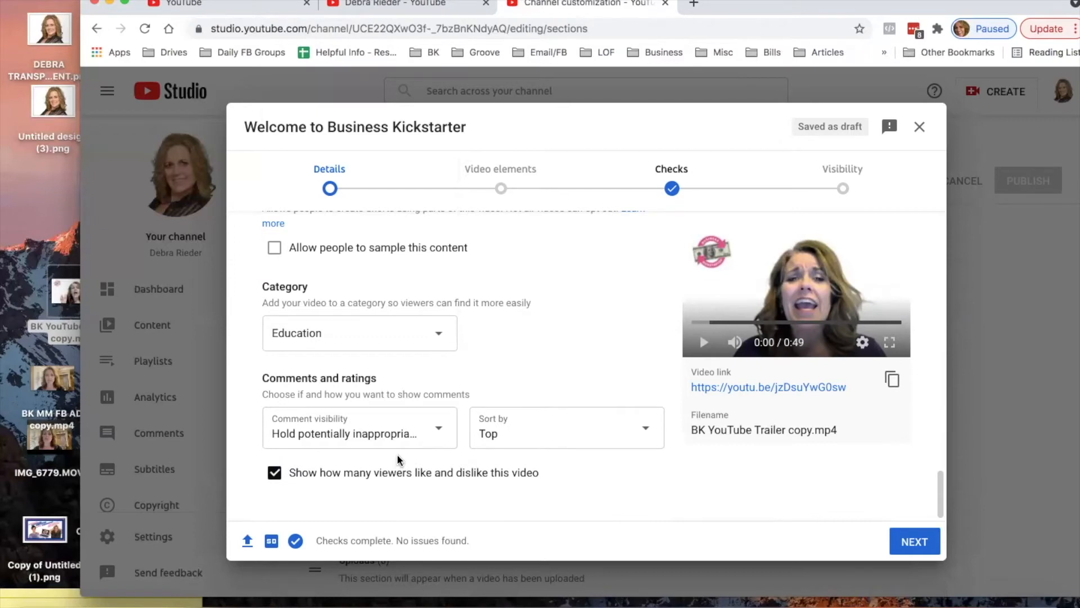
click(443, 432)
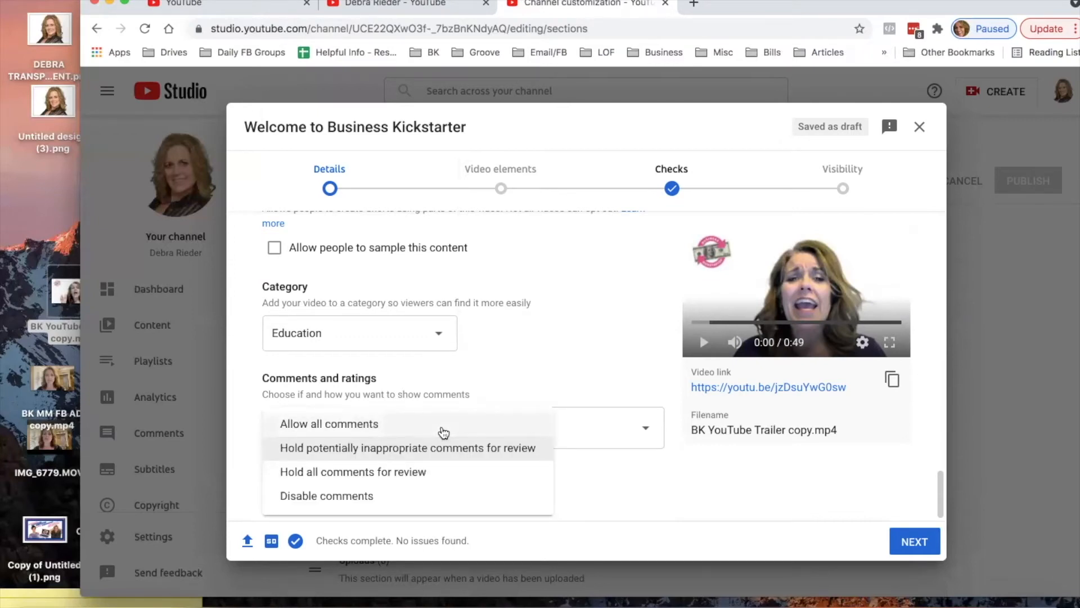
click(443, 432)
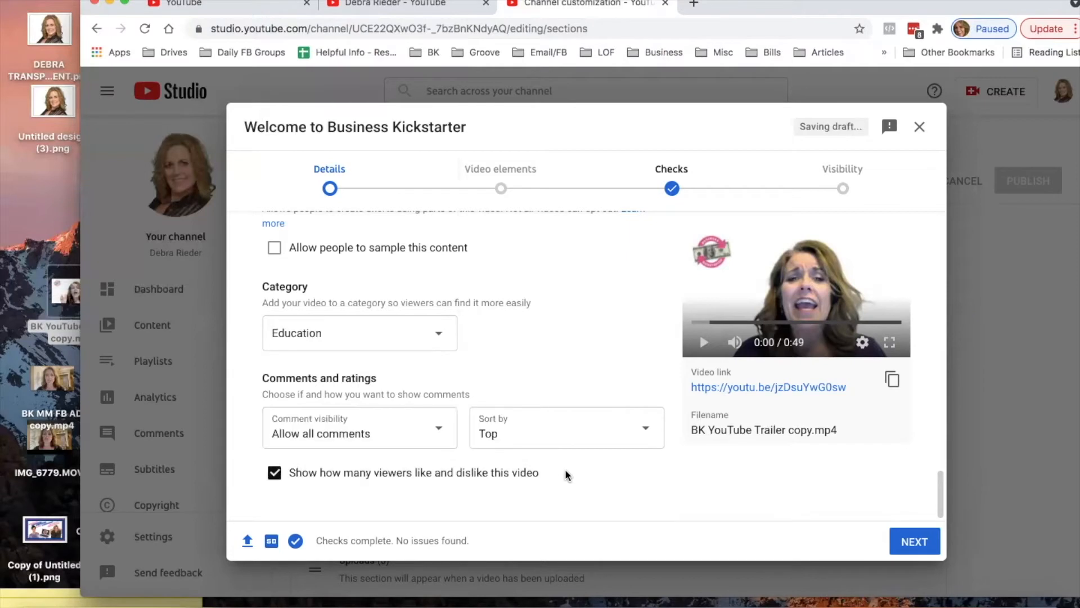
click(440, 432)
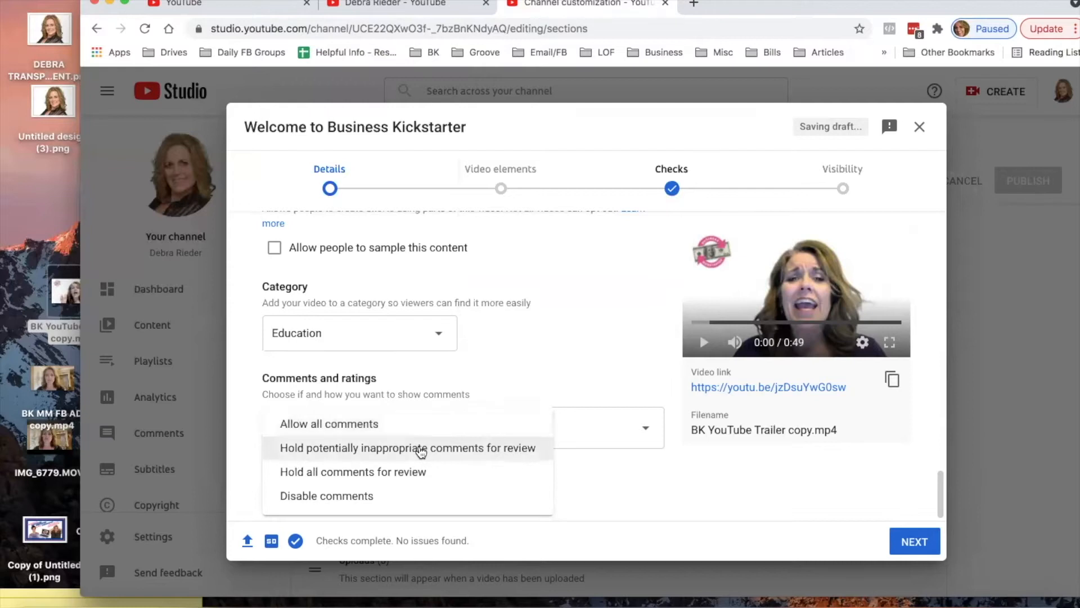
click(421, 449)
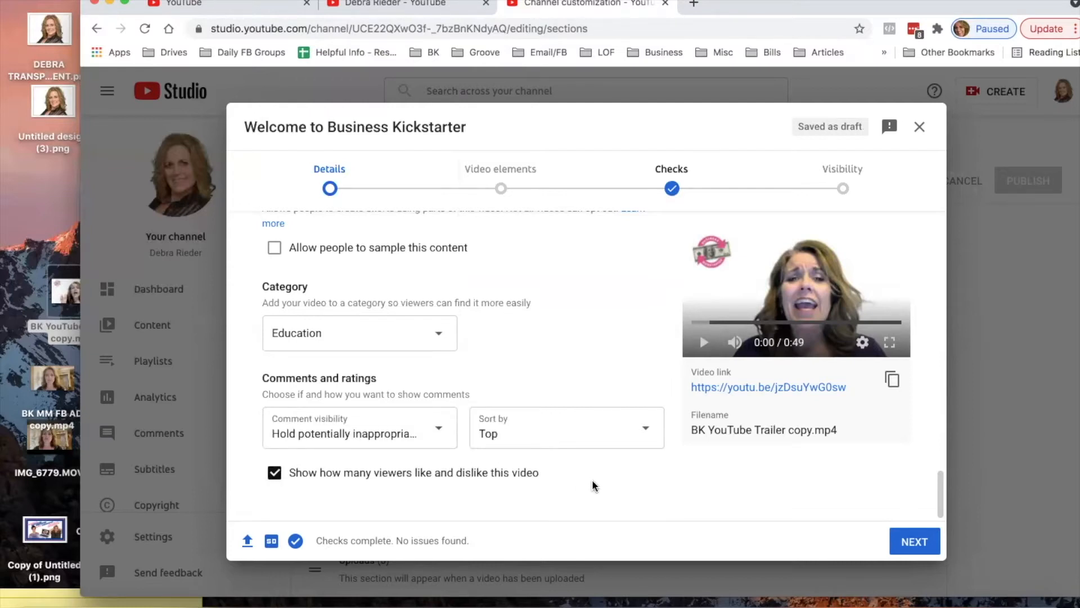
click(443, 429)
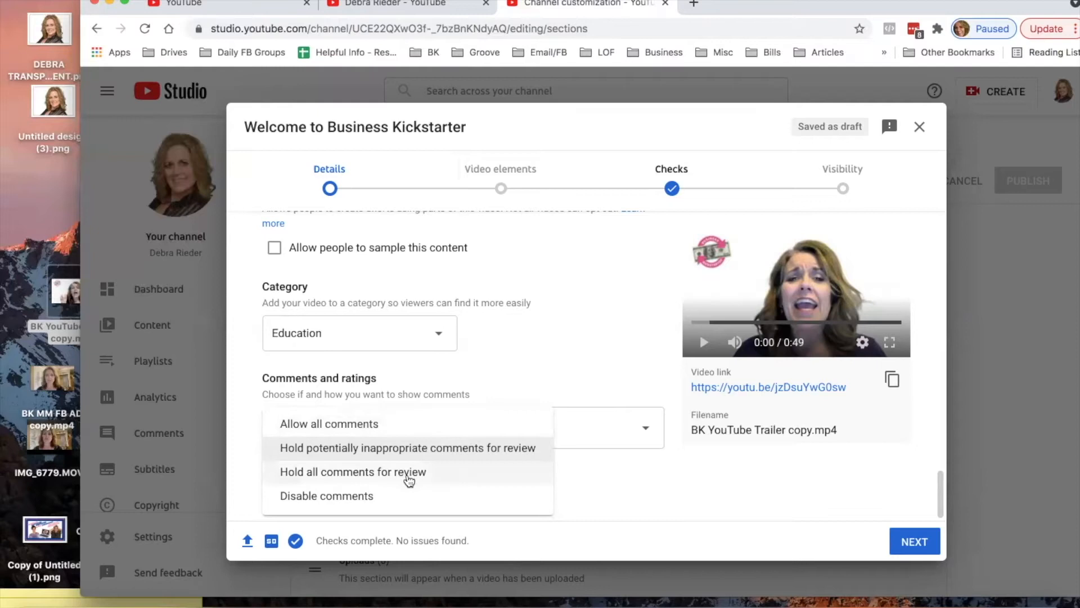
click(642, 504)
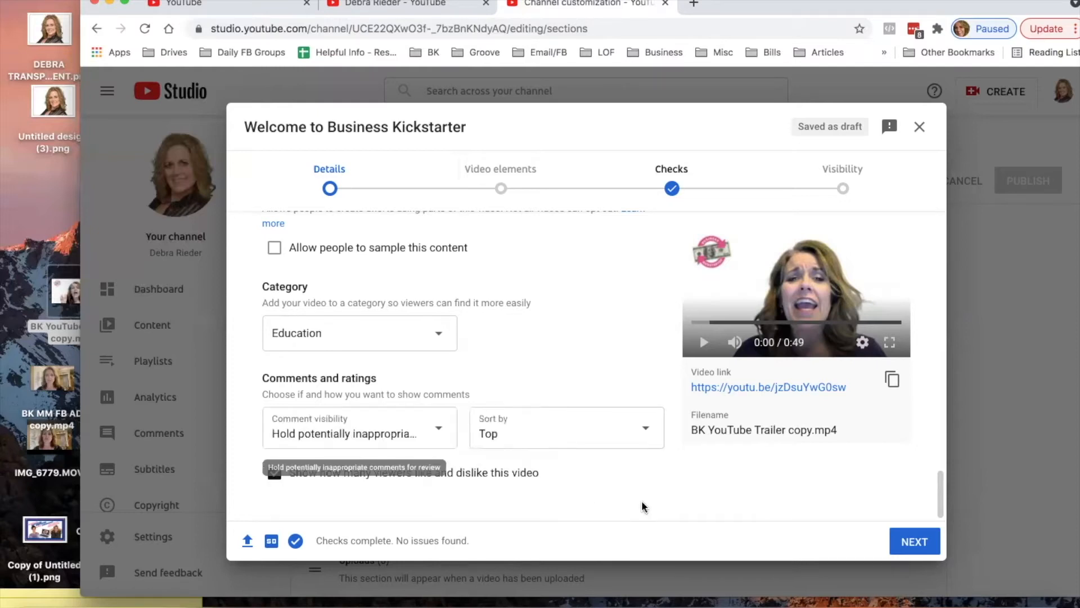
click(648, 431)
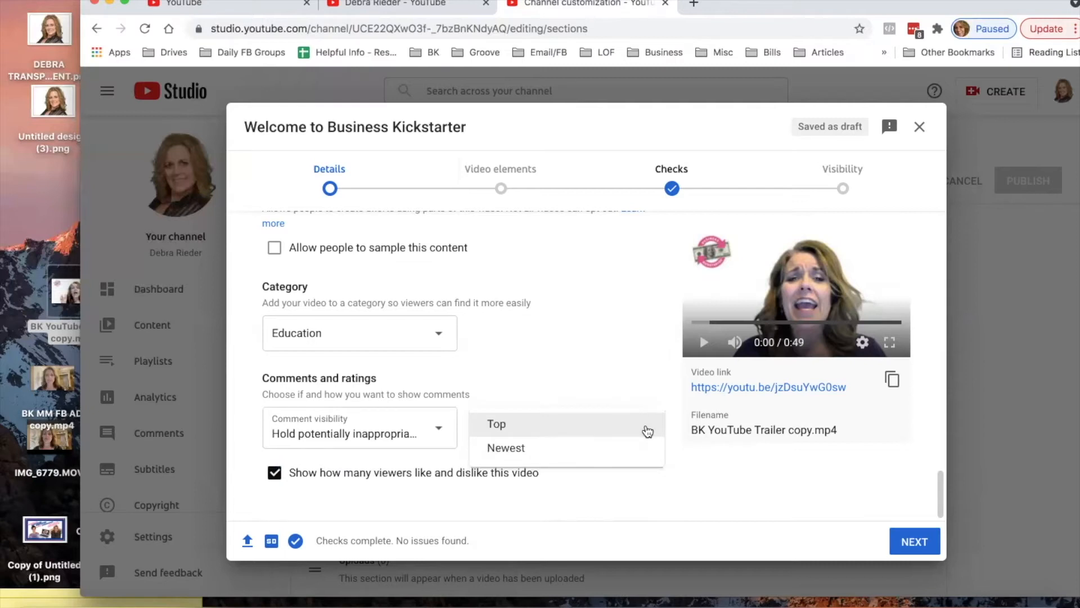
click(647, 431)
click(647, 431)
click(645, 429)
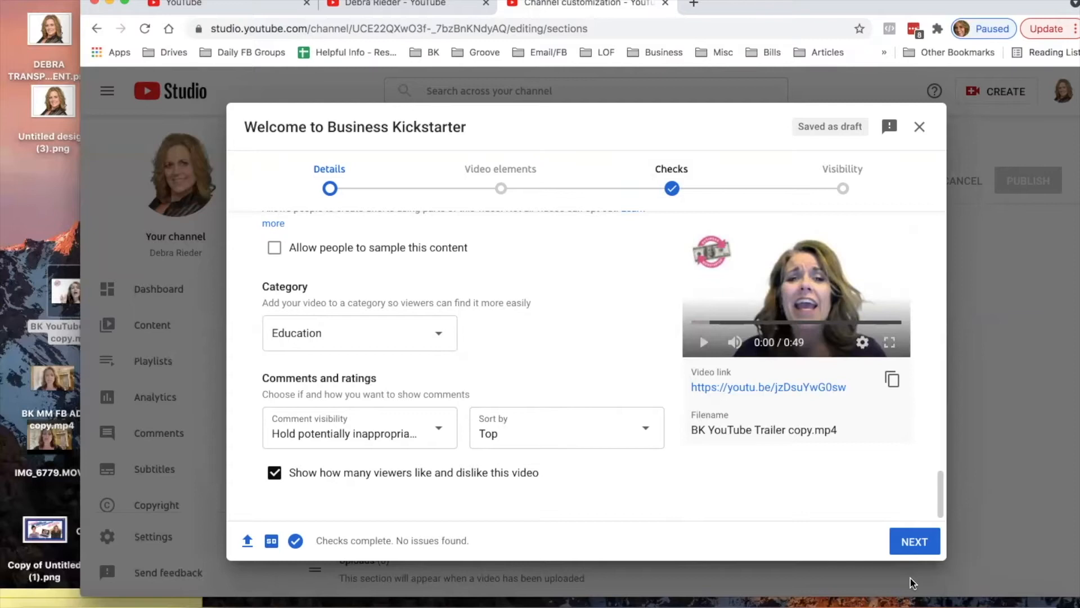
- Select the third auto-generated (waving) frame as the thumbnail and advance to Video elements
scroll(587, 313, up, 9)
scroll(588, 314, up, 10)
scroll(587, 313, up, 6)
scroll(588, 313, down, 3)
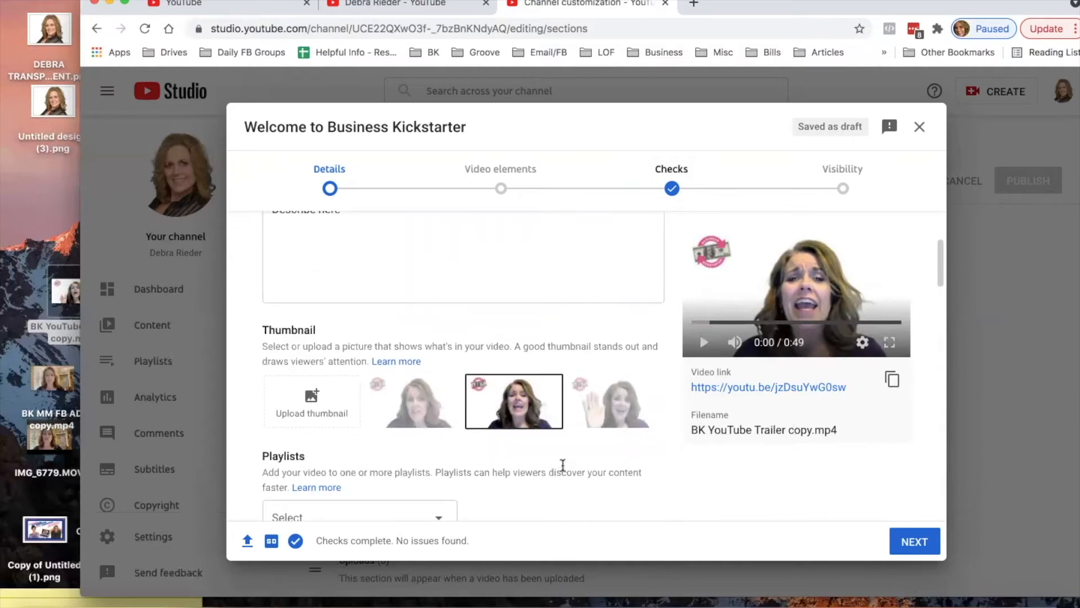
click(310, 399)
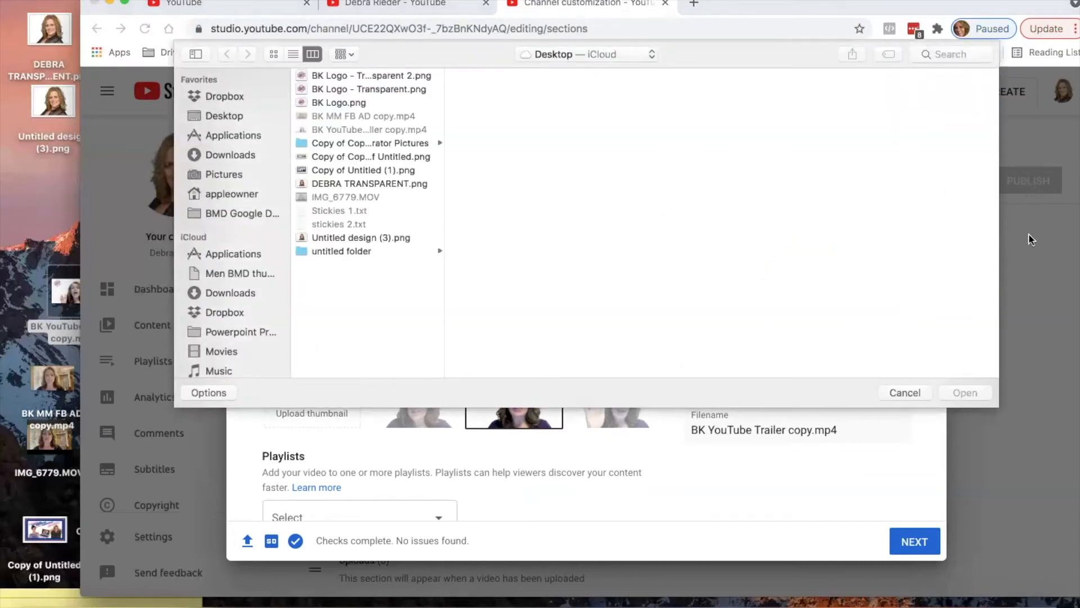
click(896, 393)
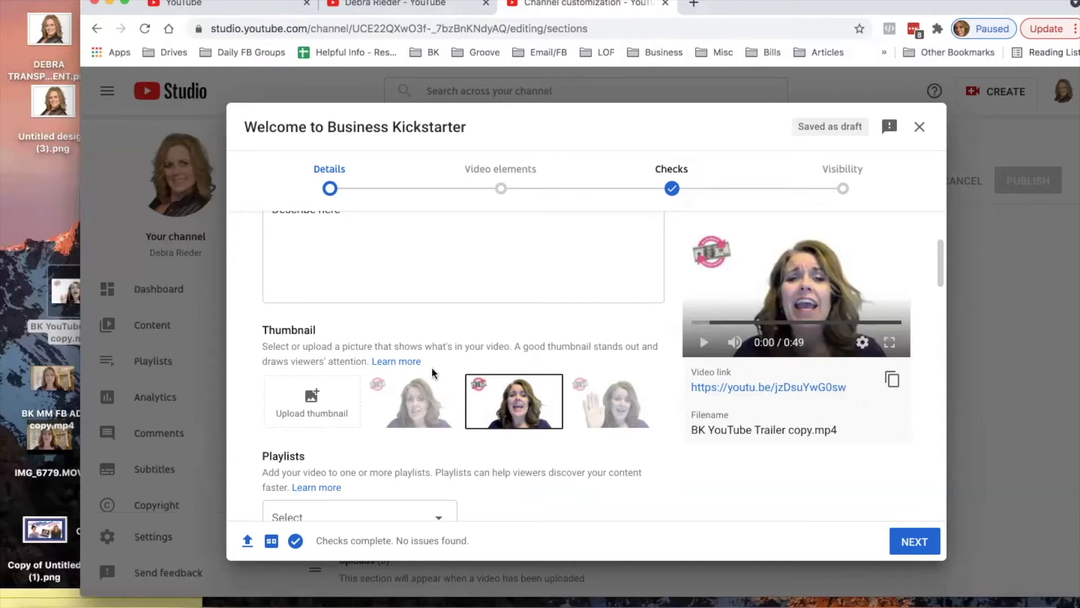
click(599, 414)
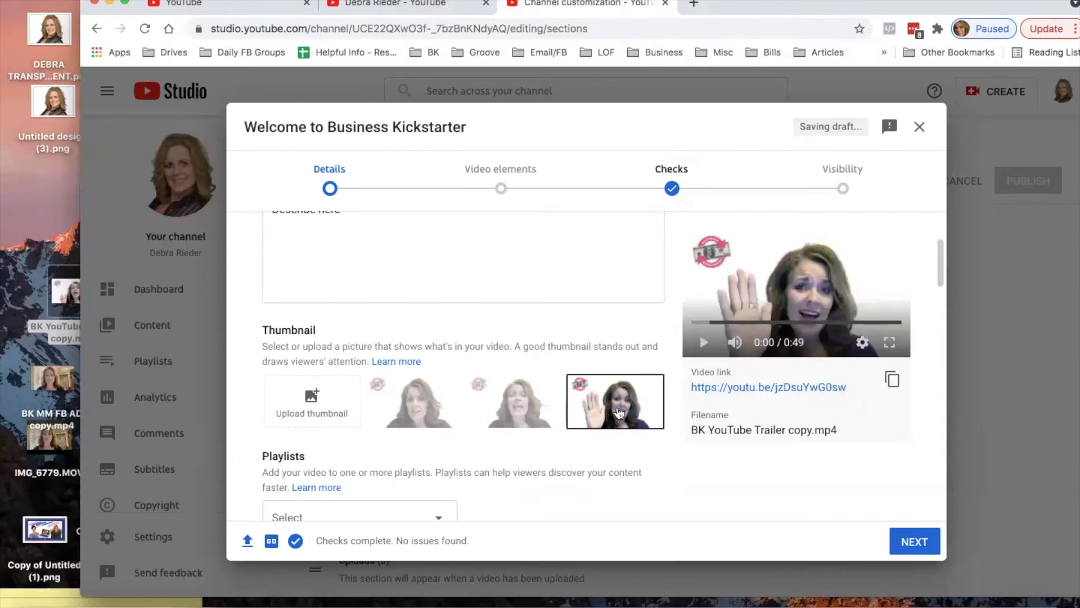
click(414, 402)
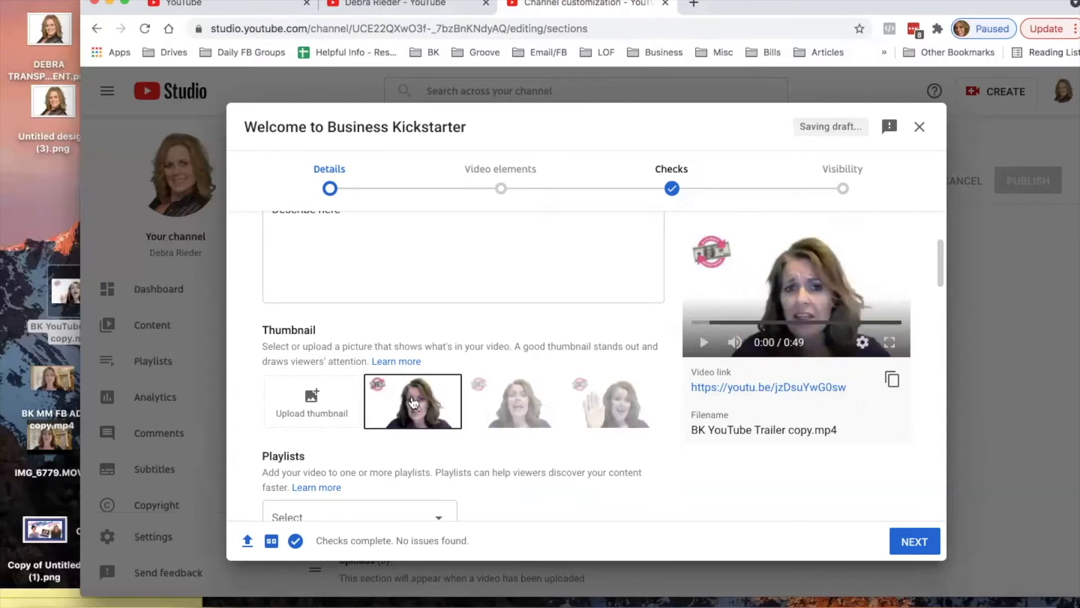
click(622, 422)
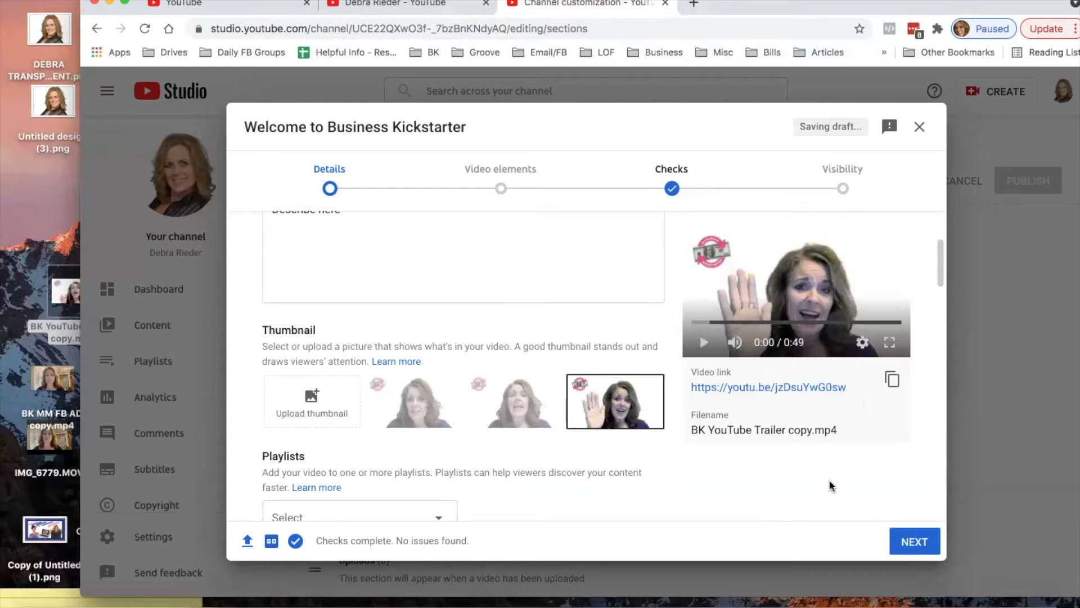
click(911, 539)
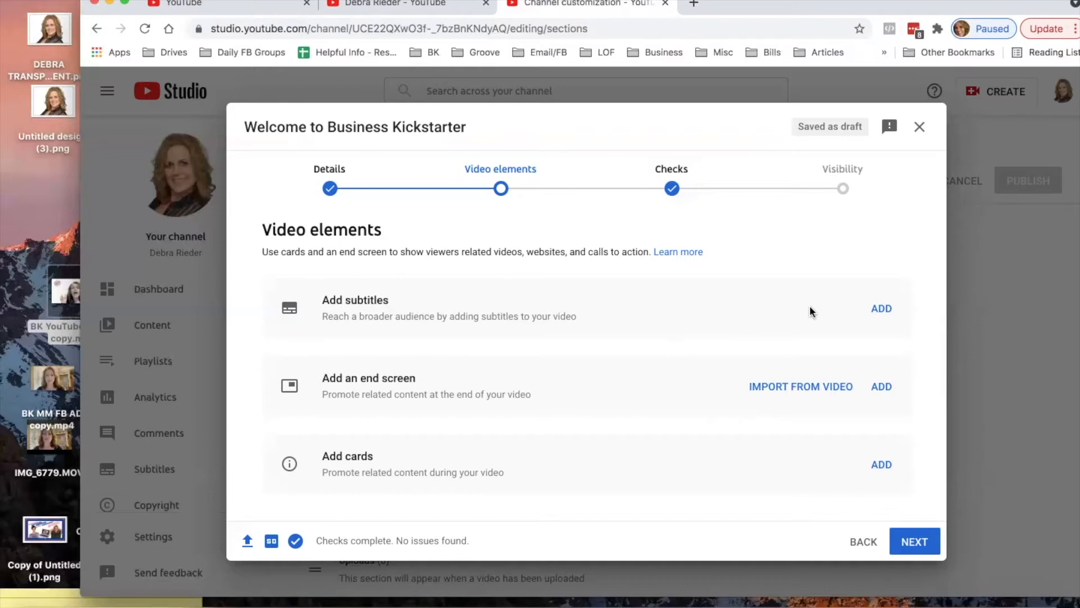
- Open the subtitles editor and close it without adding any captions
click(882, 308)
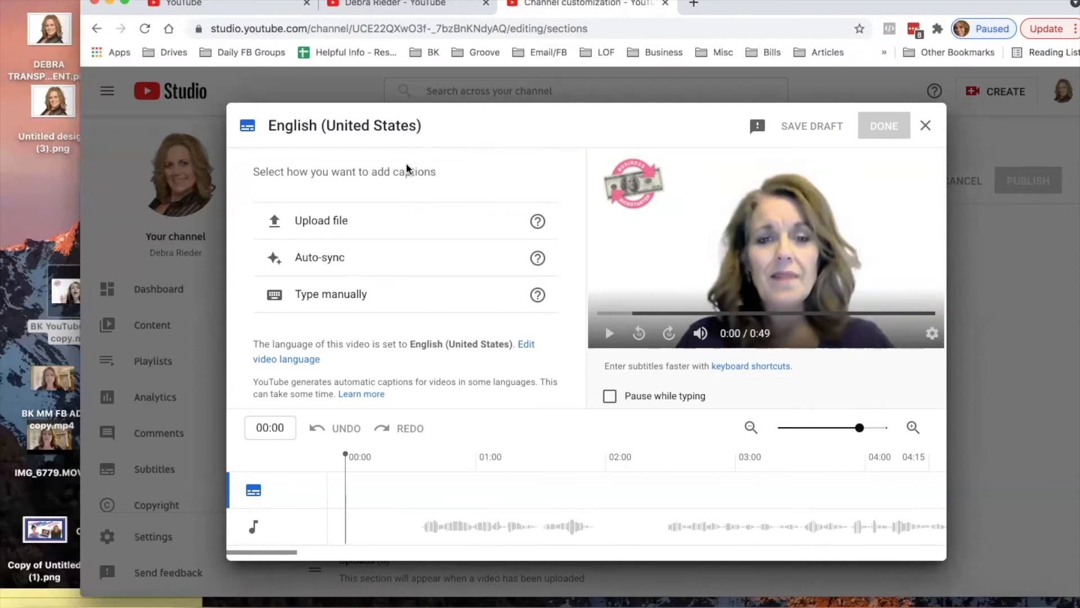
click(924, 127)
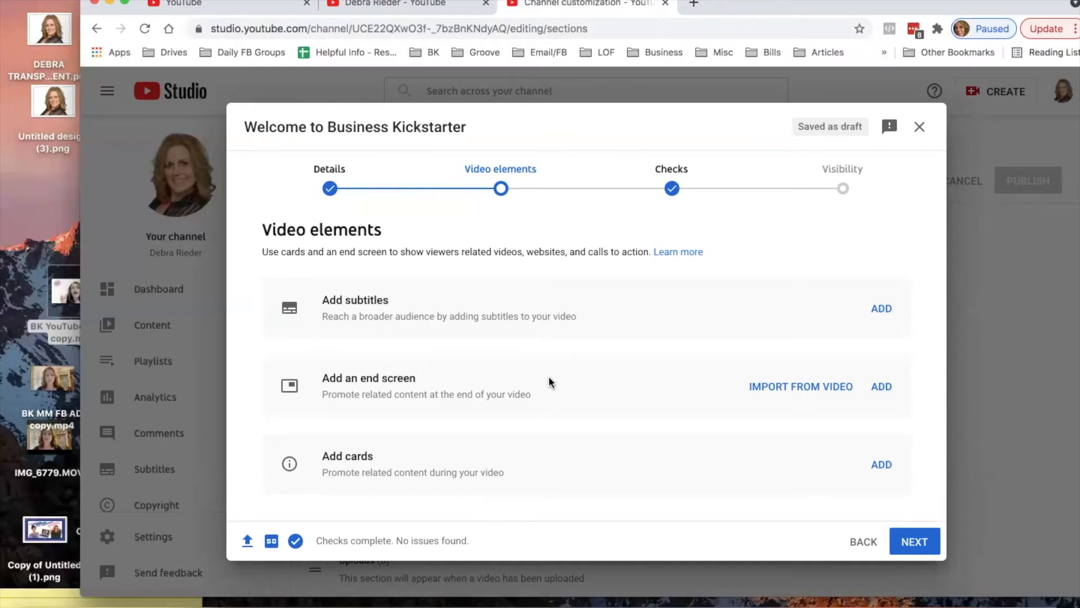
- Open the Add an end screen editor and scroll through the template cards
click(881, 386)
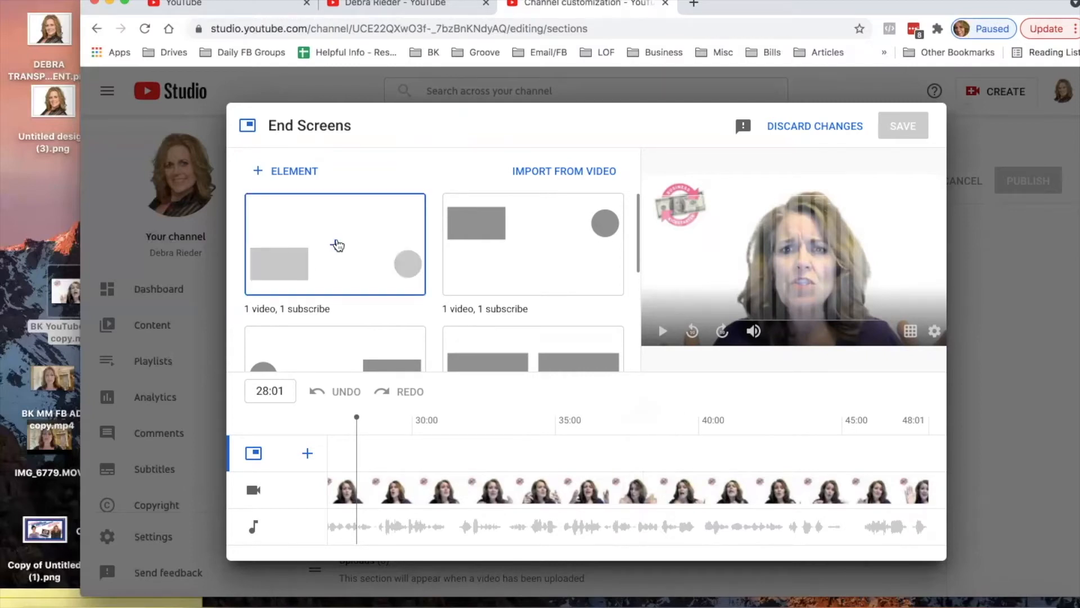
scroll(338, 245, down, 2)
scroll(337, 246, up, 1)
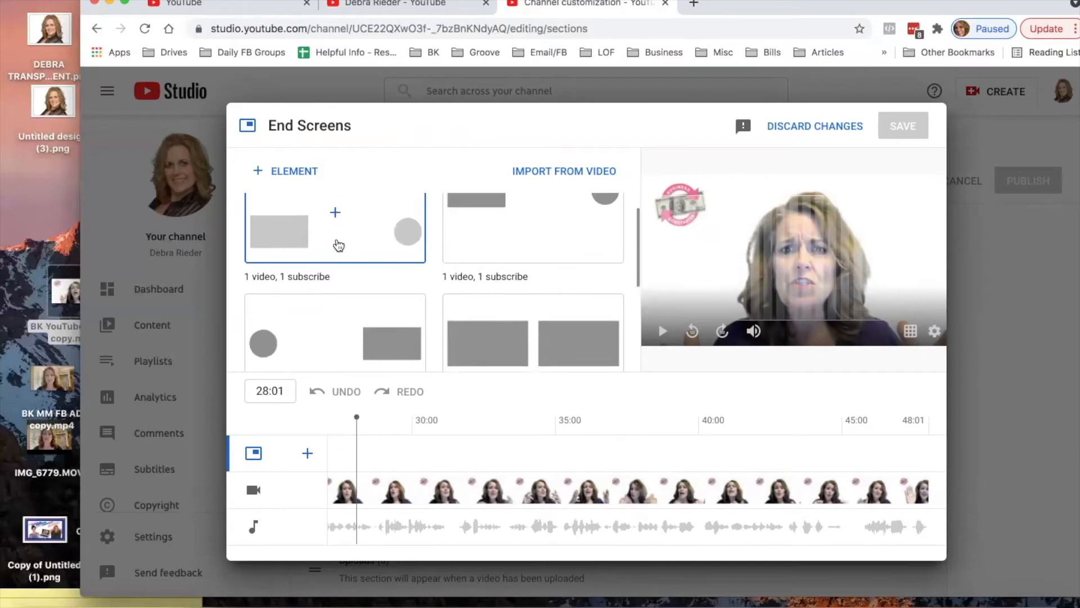
scroll(338, 245, up, 1)
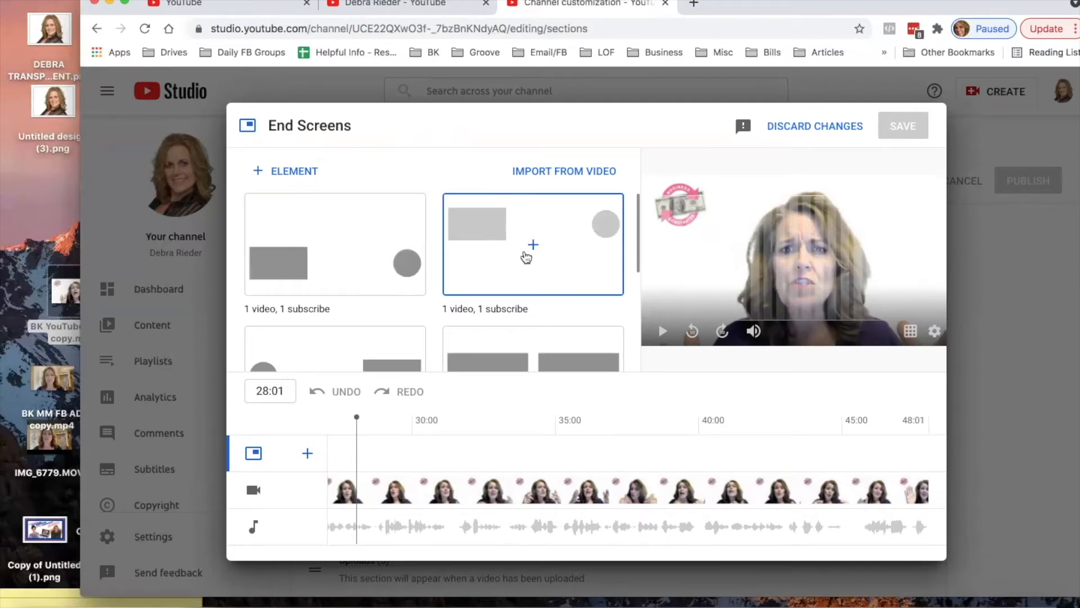
- Apply the one video, one subscribe template, with video left of centre, subscribe top-right, and save
click(363, 259)
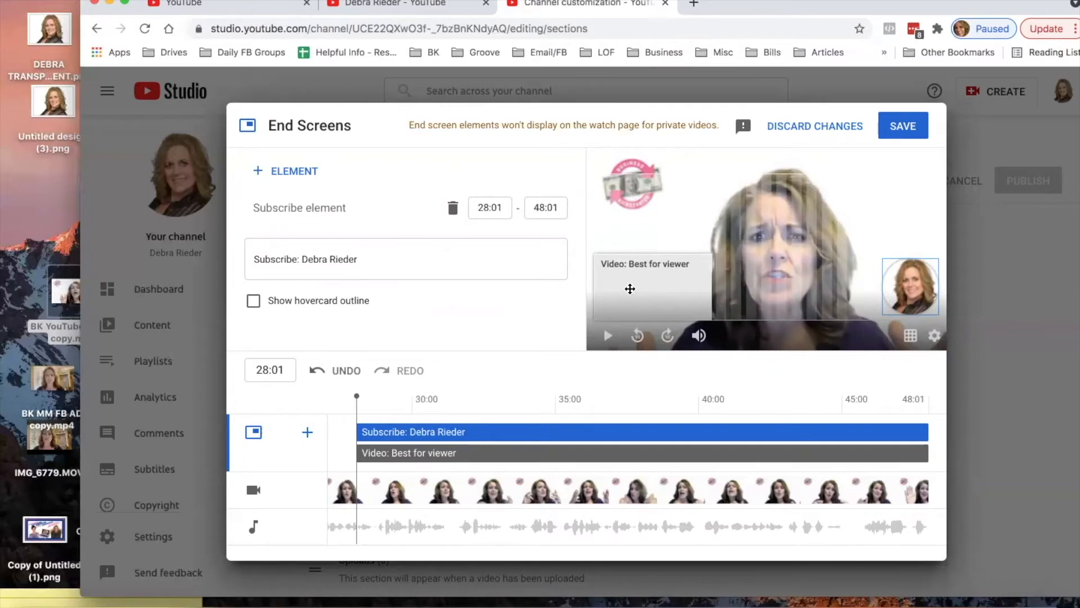
drag(642, 286, 788, 236)
drag(699, 269, 615, 288)
drag(907, 290, 908, 175)
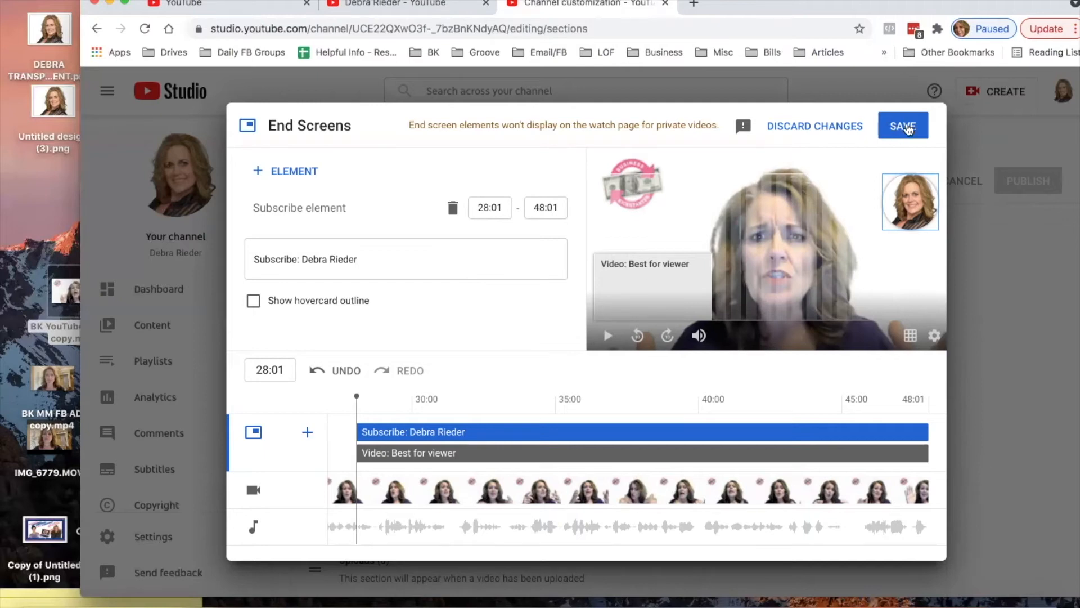
click(906, 128)
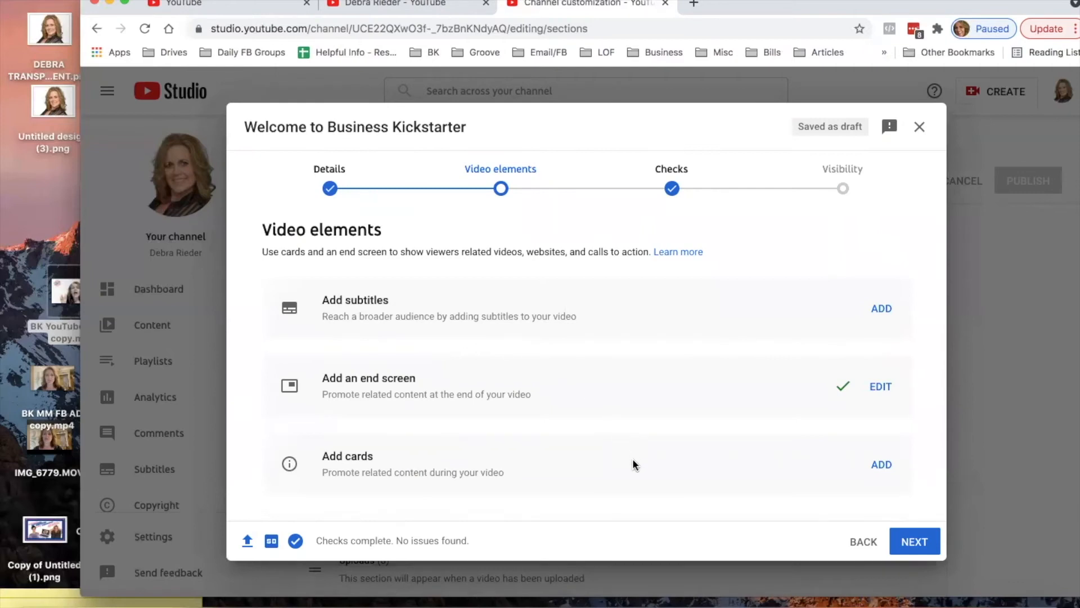
- Open the cards editor, scrub the preview to 10:09 and 24:18, then discard without adding cards
click(880, 463)
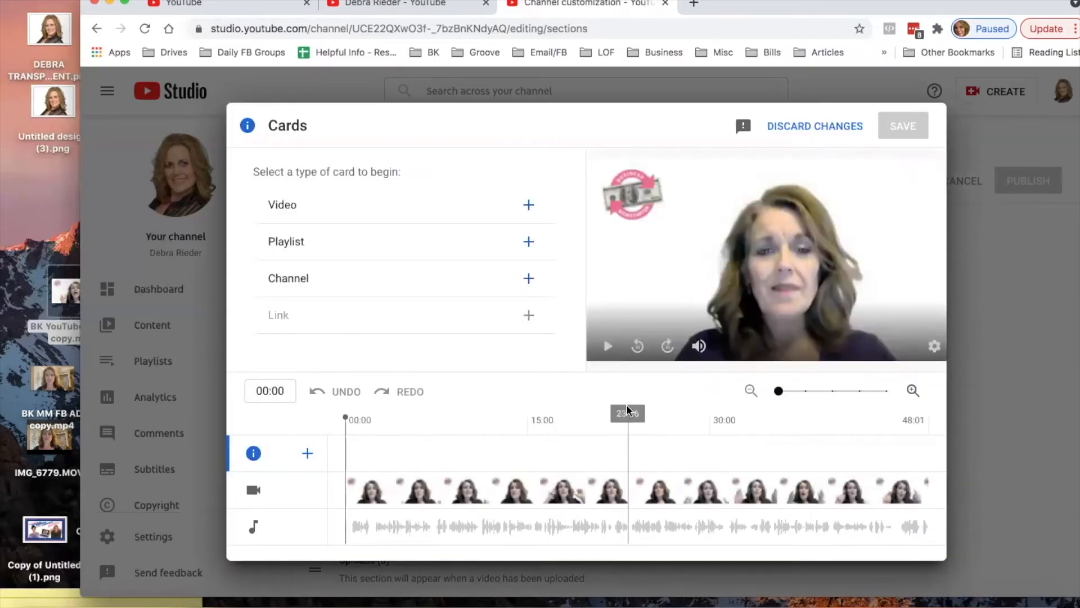
click(472, 425)
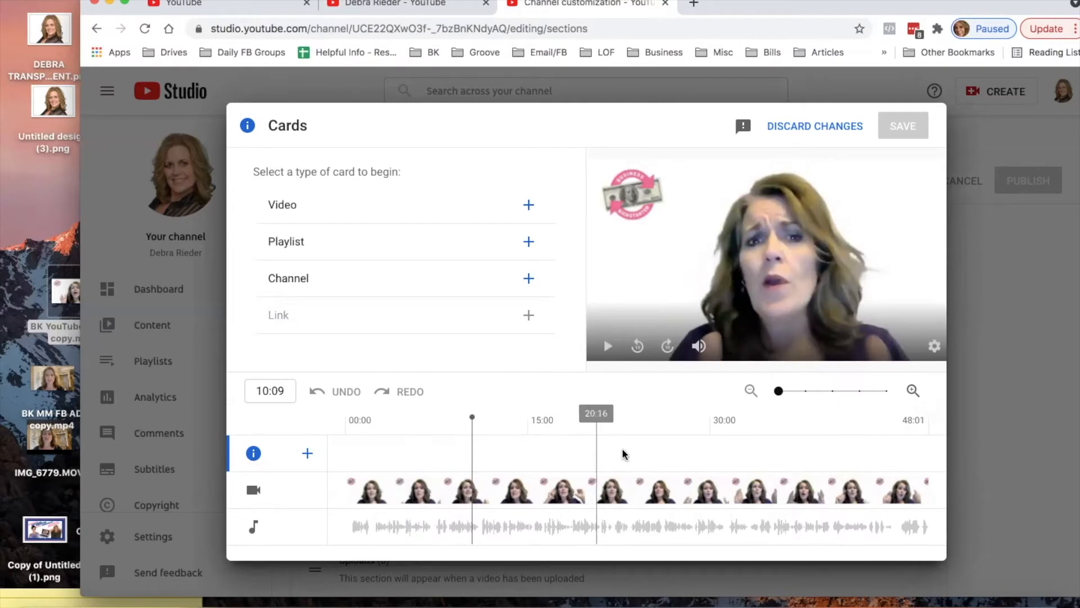
click(646, 450)
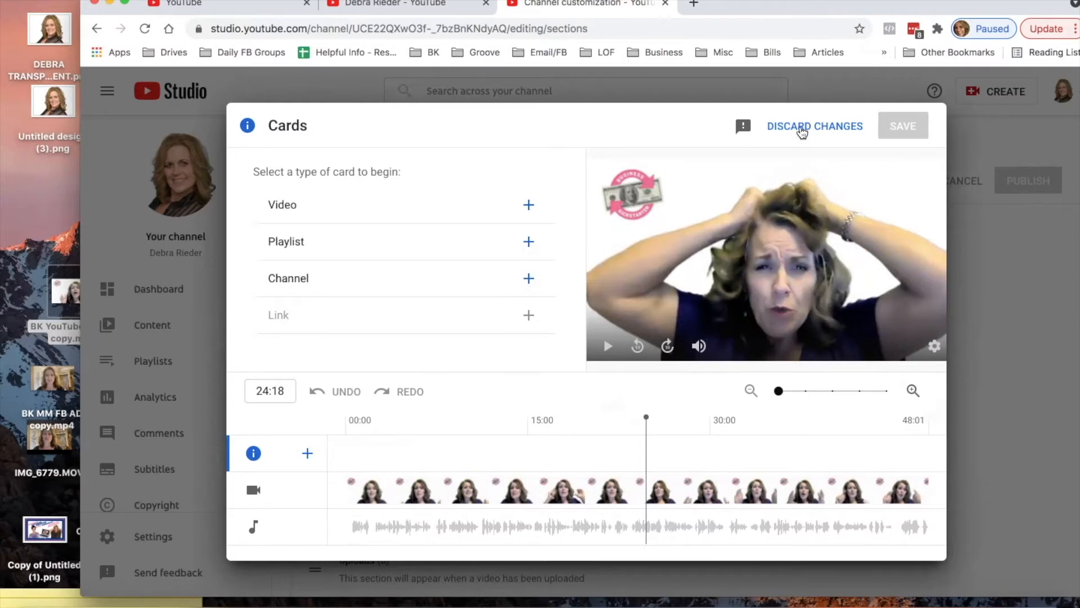
click(802, 131)
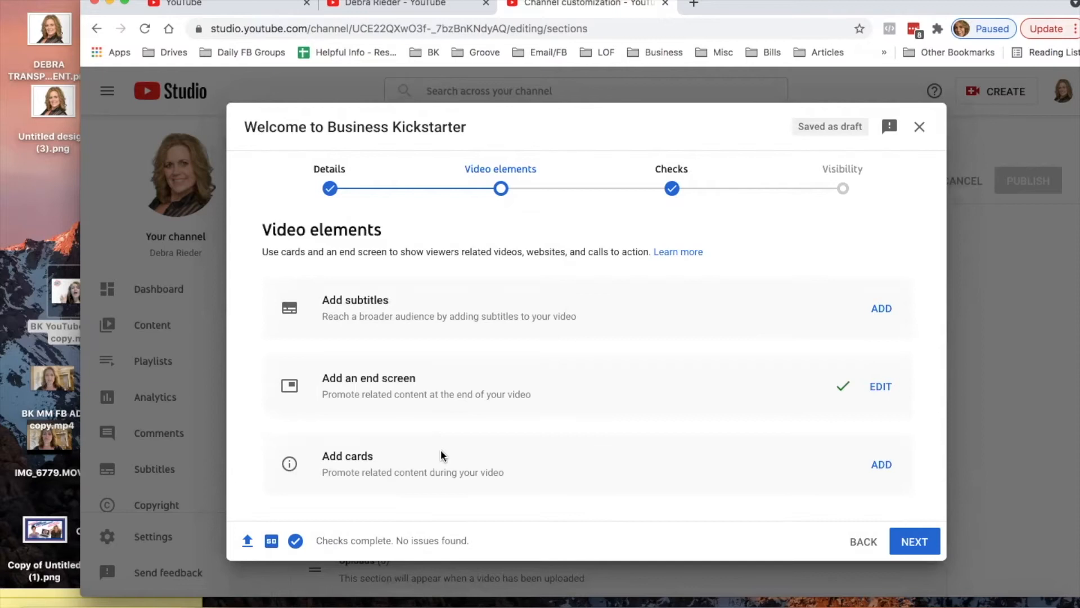
- Move past Video elements and the Checks step, which reports no copyright issues
click(917, 551)
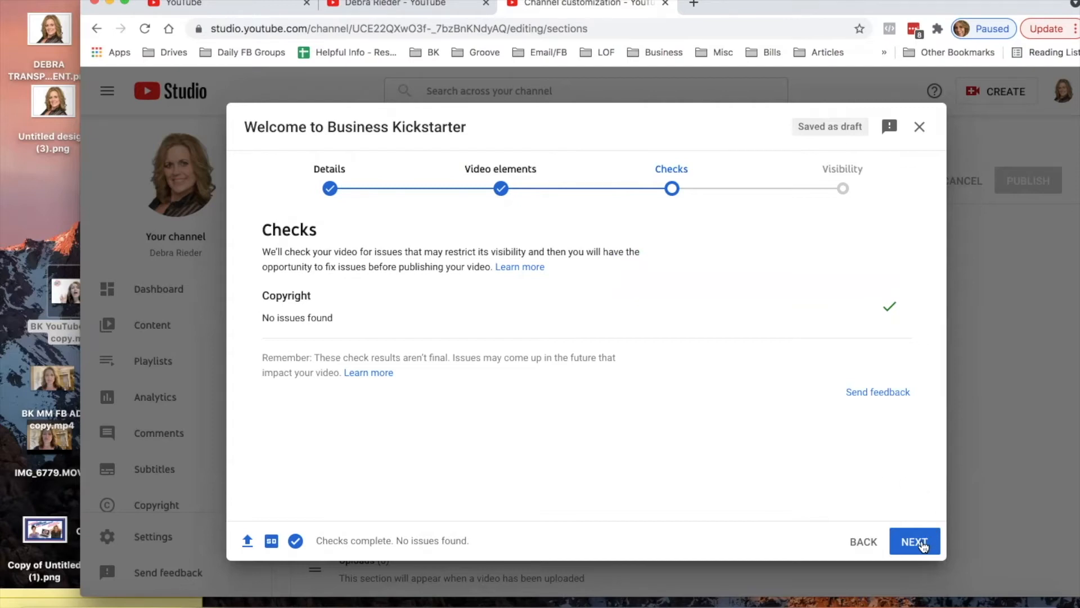
click(922, 543)
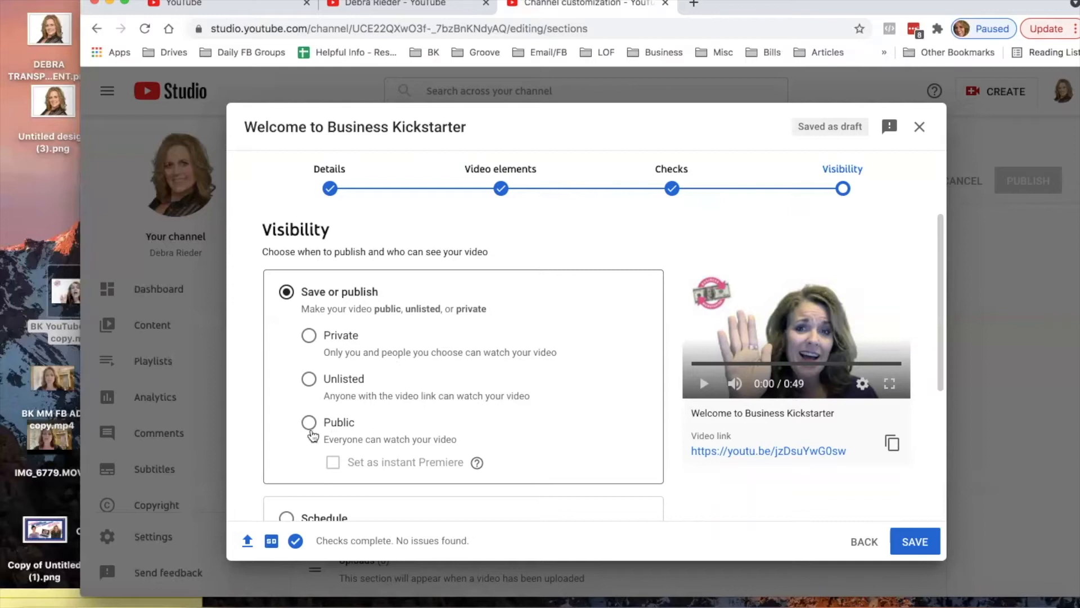
- Choose Public under Save or publish for the Welcome to Business Kickstarter trailer
click(308, 426)
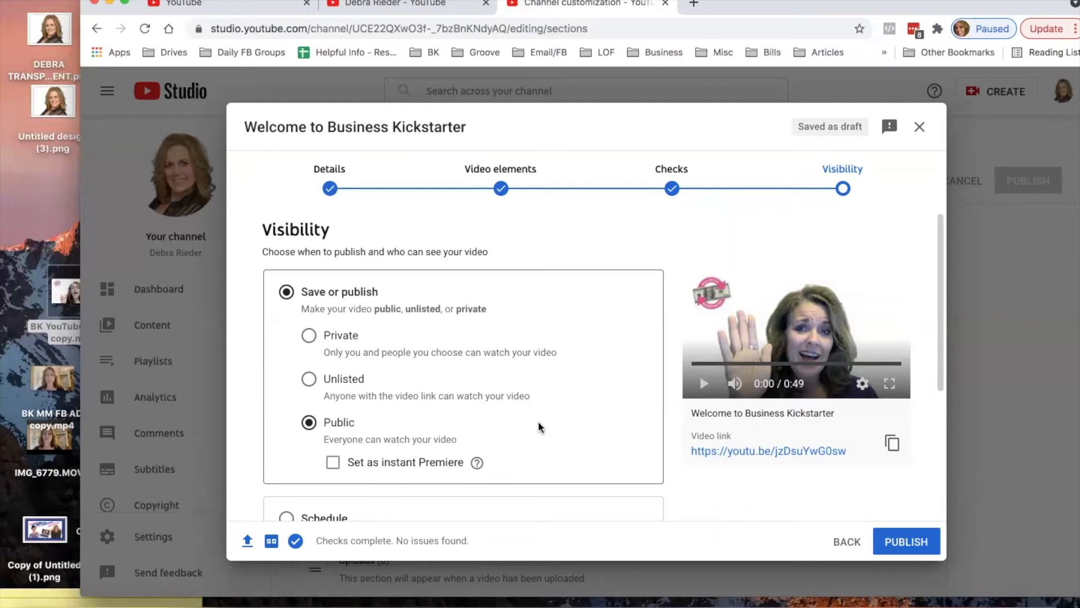
scroll(538, 427, down, 5)
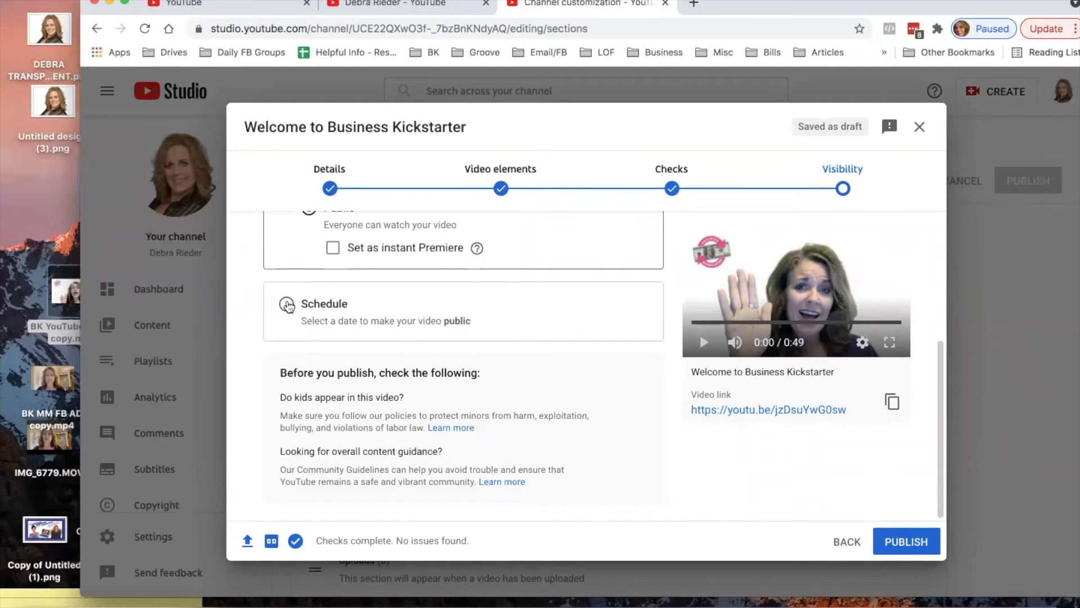
- Switch to Schedule, keep Jun 30, 2021 at 12:00 AM, and confirm the scheduled release
click(287, 305)
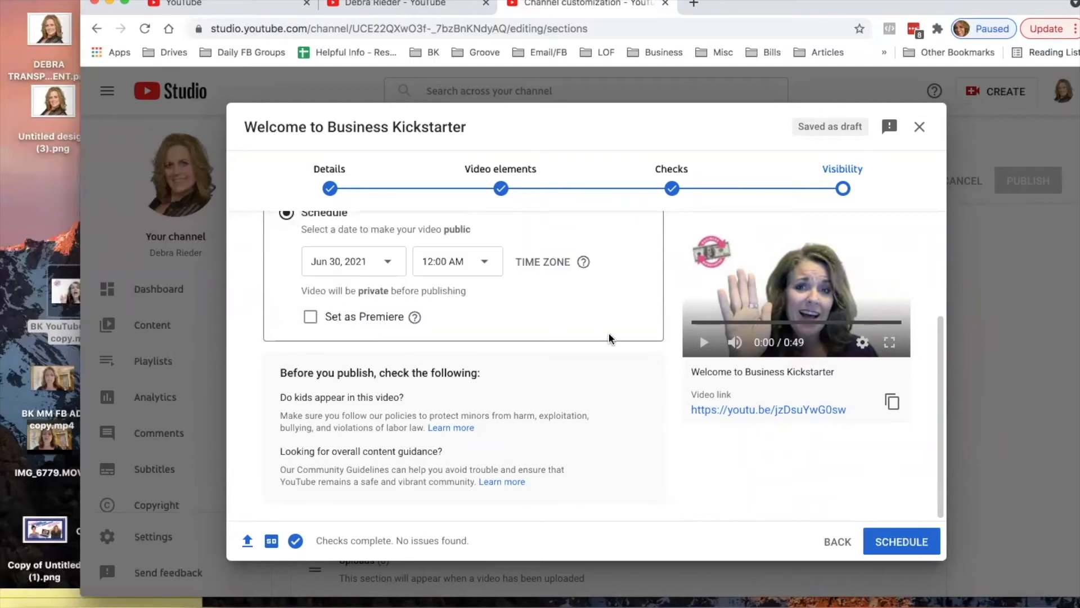
scroll(609, 338, up, 1)
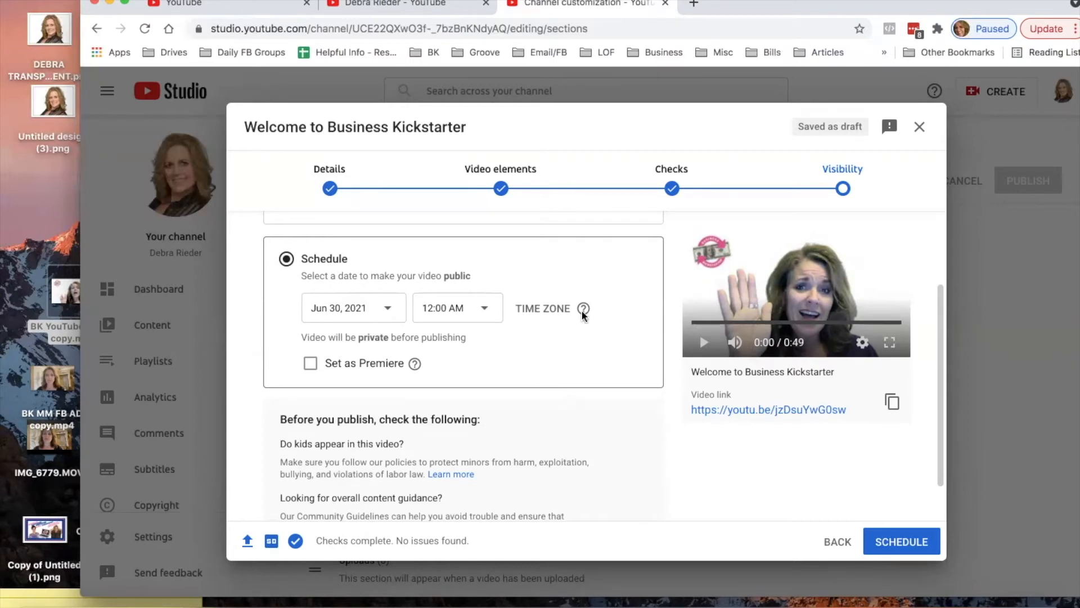
scroll(571, 449, down, 2)
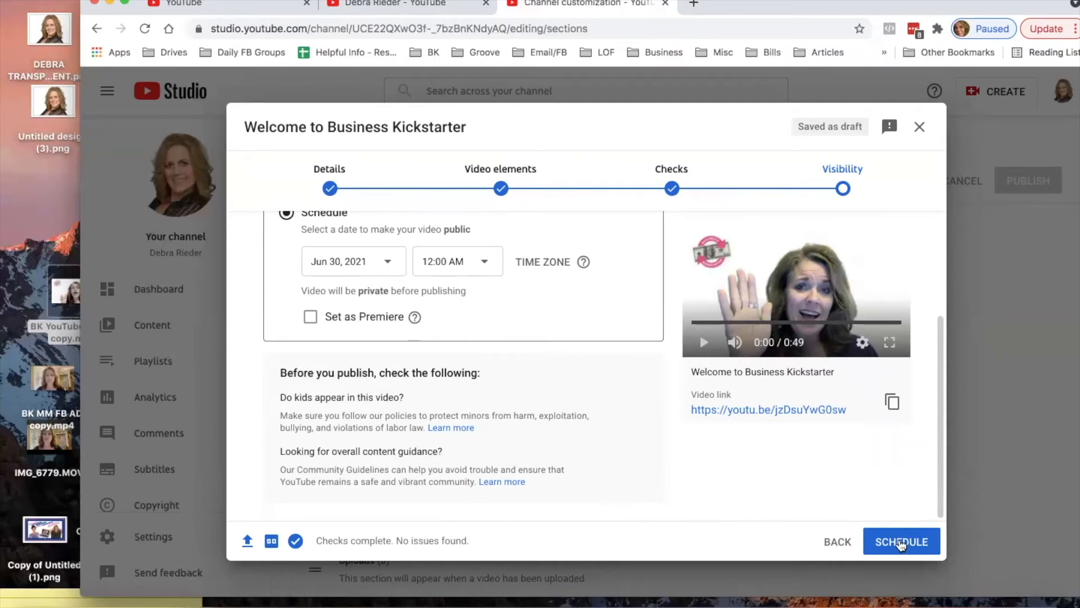
click(901, 543)
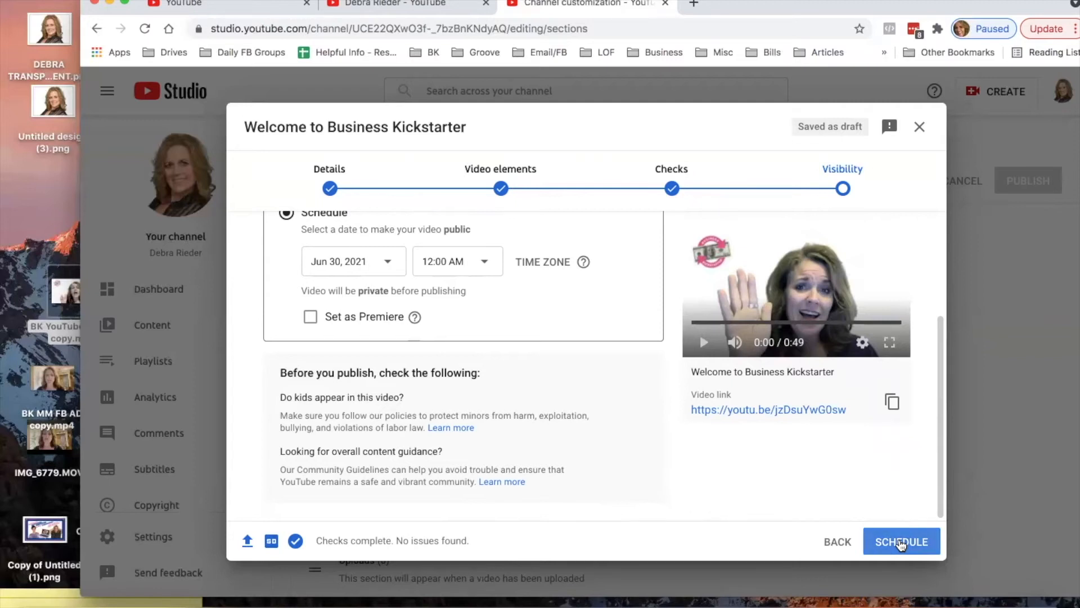
- Finish the upload, browse the Add section list in Layout, then go to the Branding settings
click(901, 542)
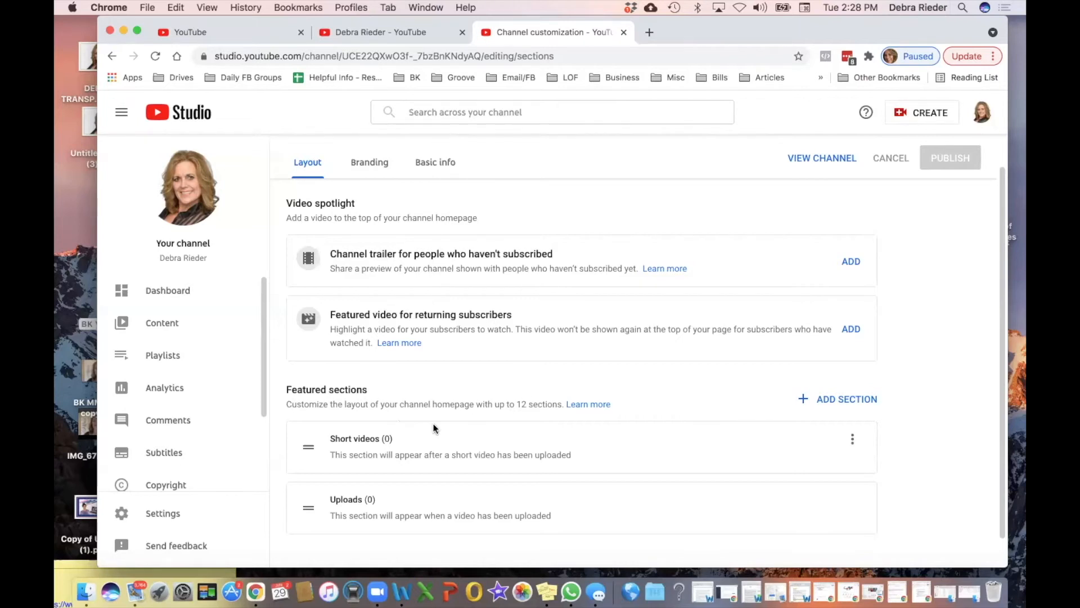
scroll(525, 462, down, 1)
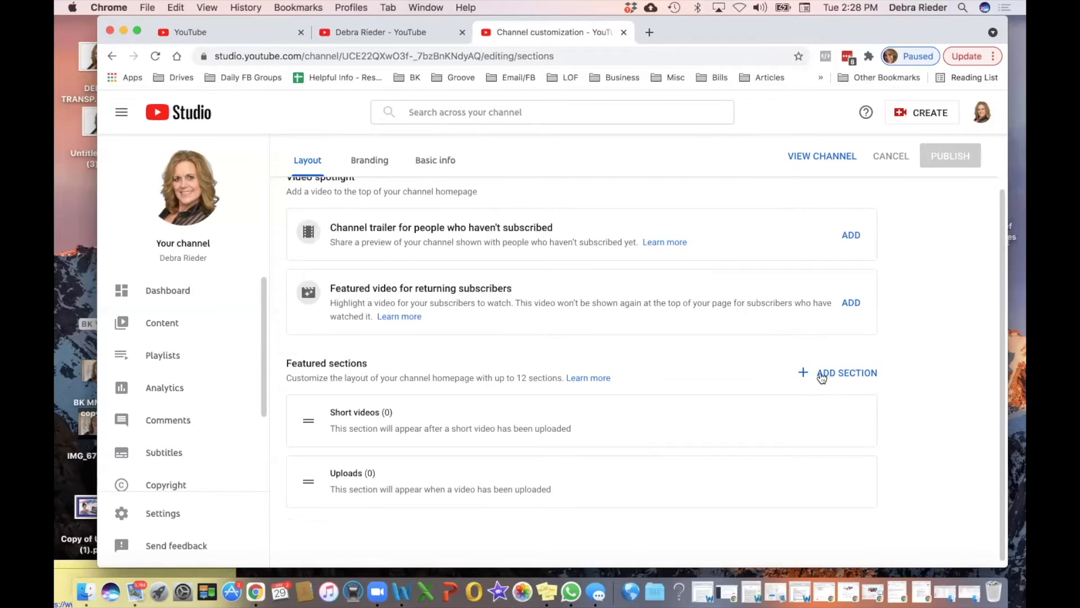
click(803, 371)
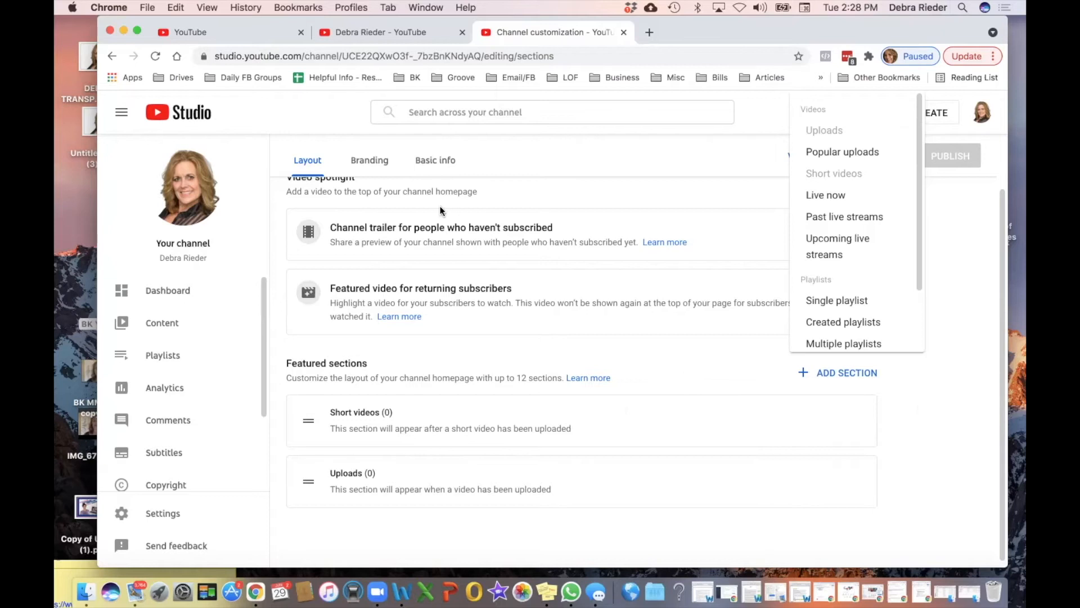
click(360, 159)
click(362, 162)
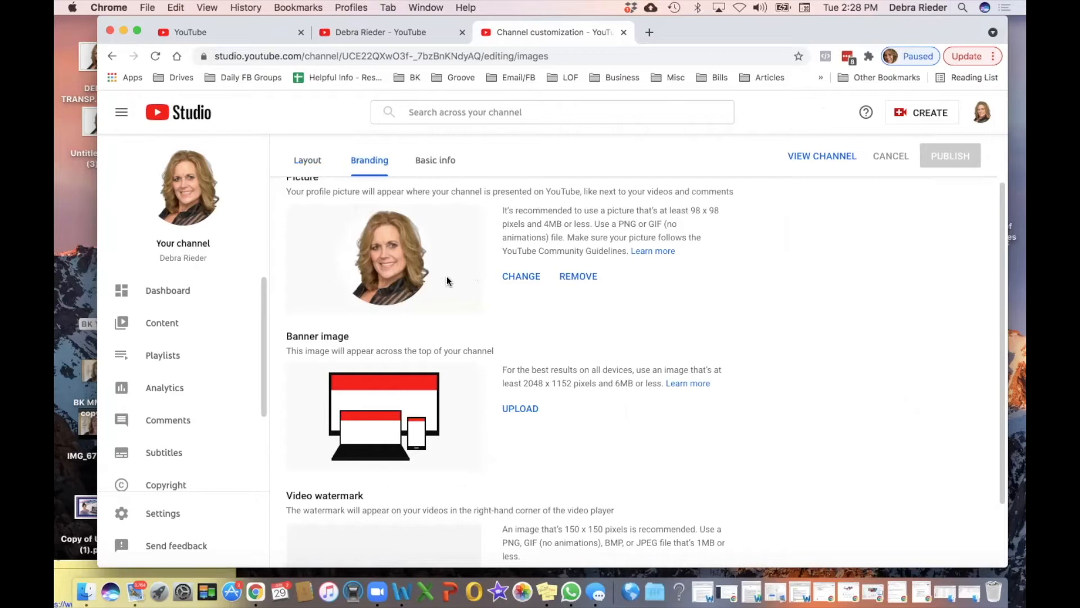
- Try uploading Copy of Copy of Untitled.png as the banner, which triggers an image-size error
scroll(542, 353, down, 2)
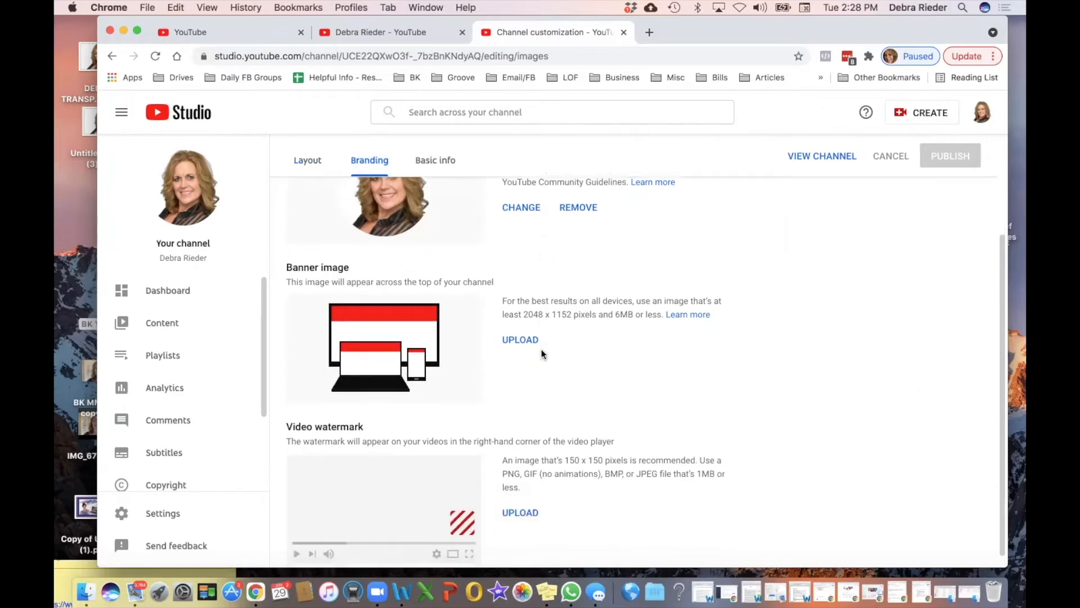
scroll(541, 353, up, 2)
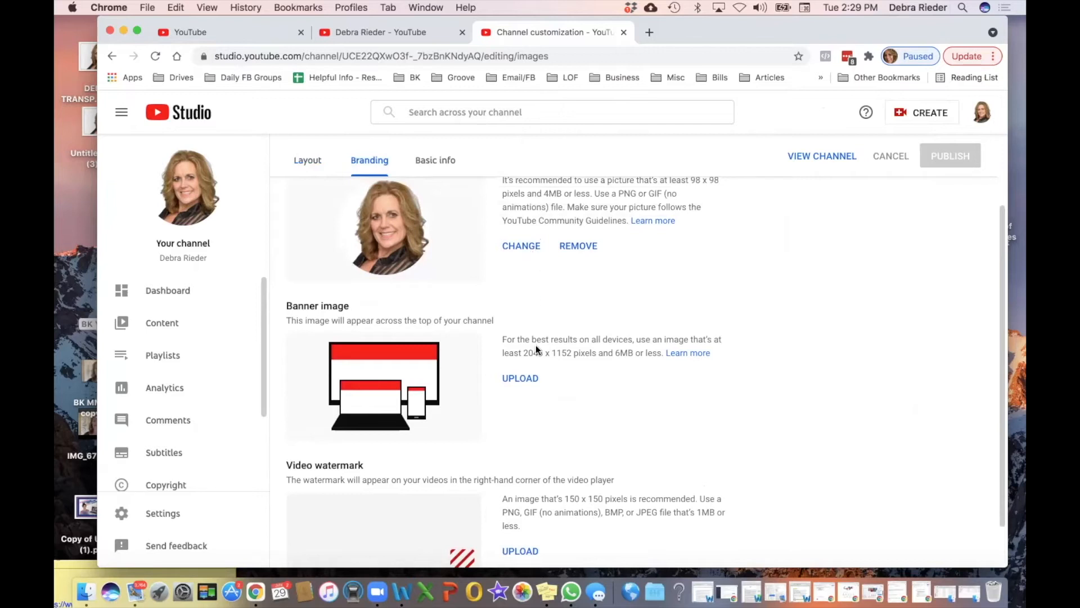
click(521, 375)
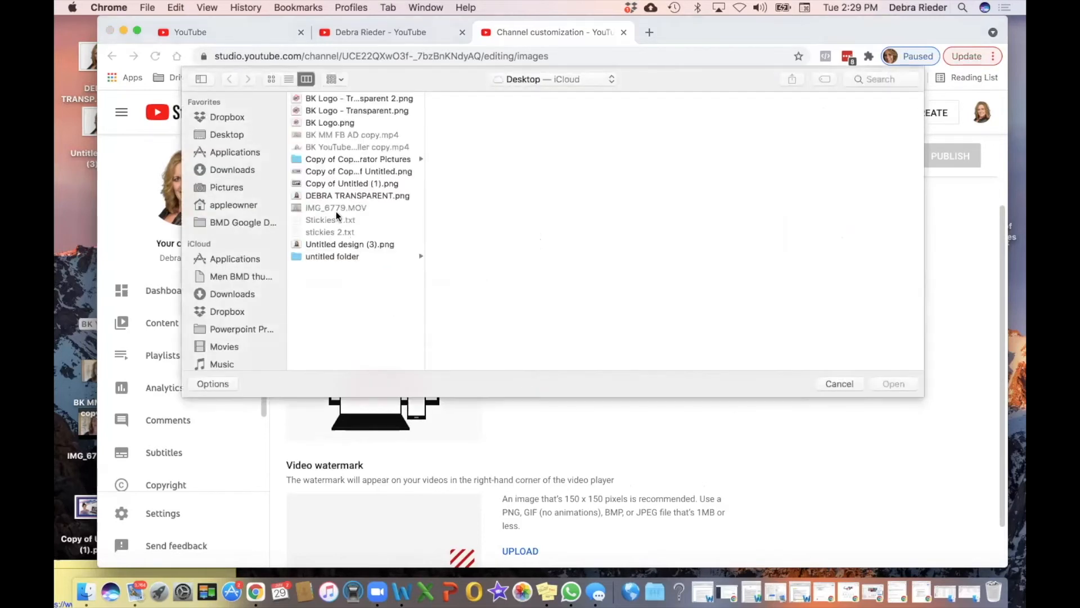
click(332, 171)
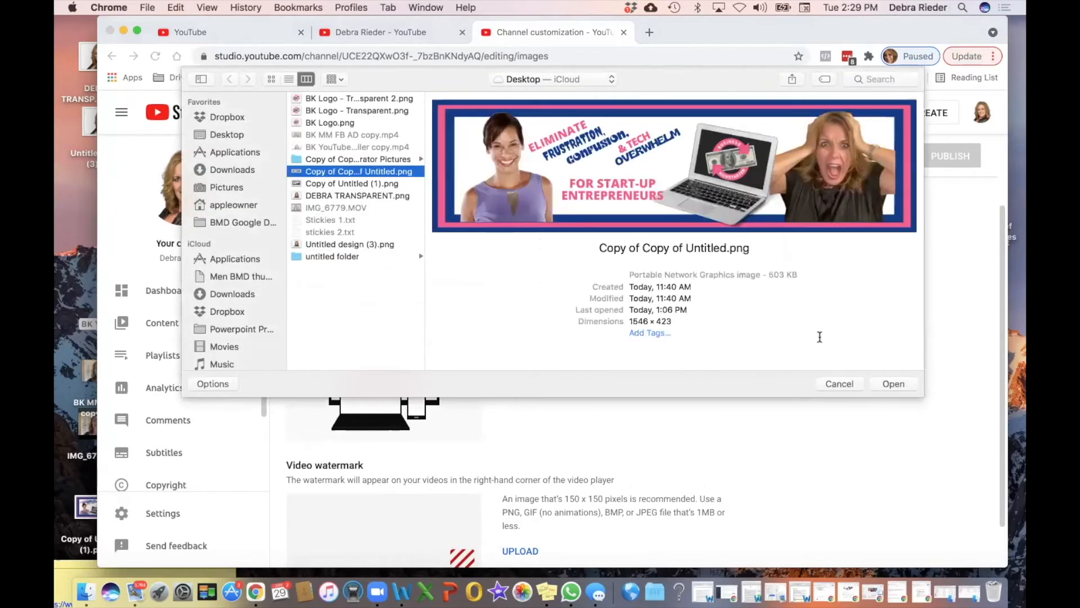
click(894, 384)
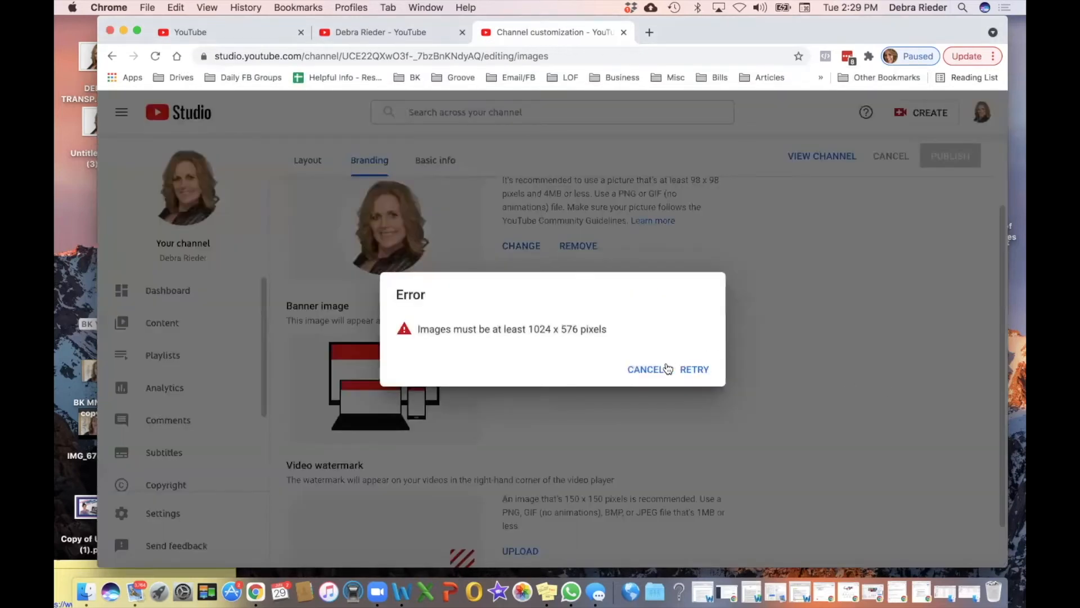
- Dismiss the error and choose the 2560 × 1440 Copy of Untitled (1).png as the banner instead
click(639, 372)
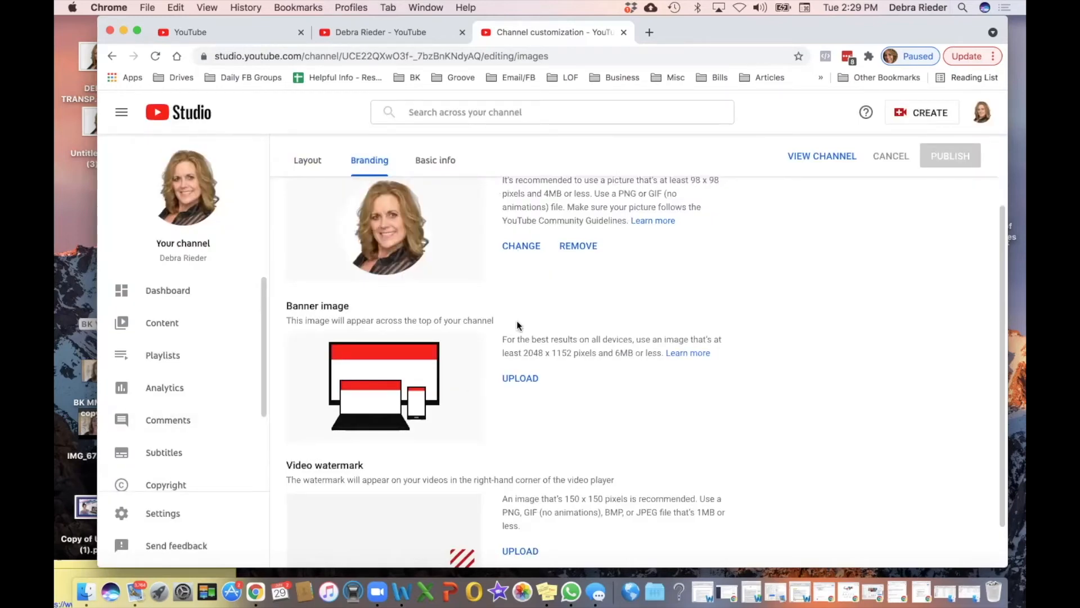
click(520, 378)
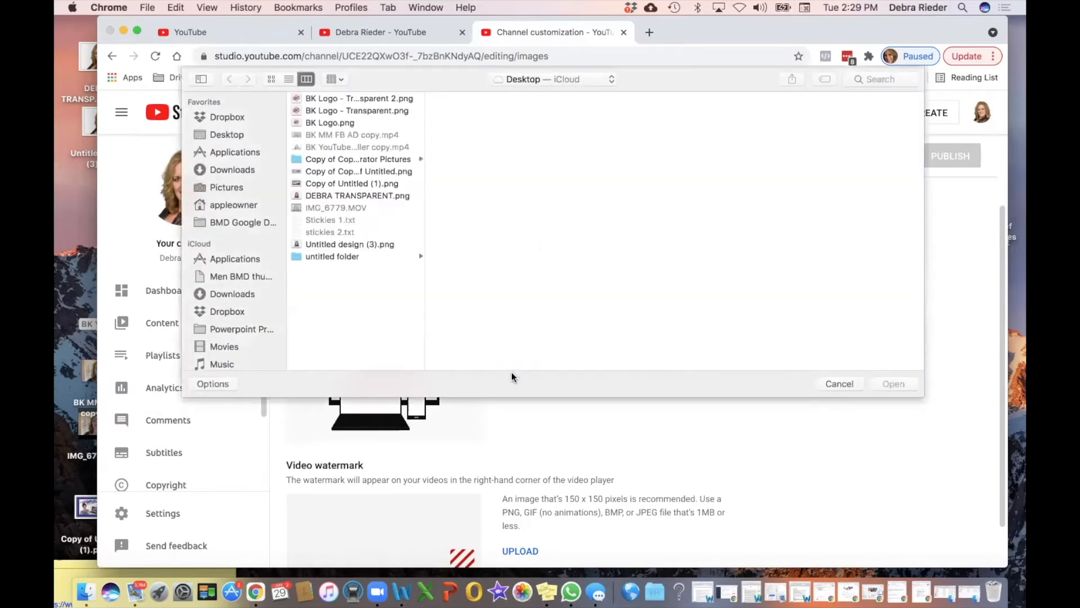
click(319, 183)
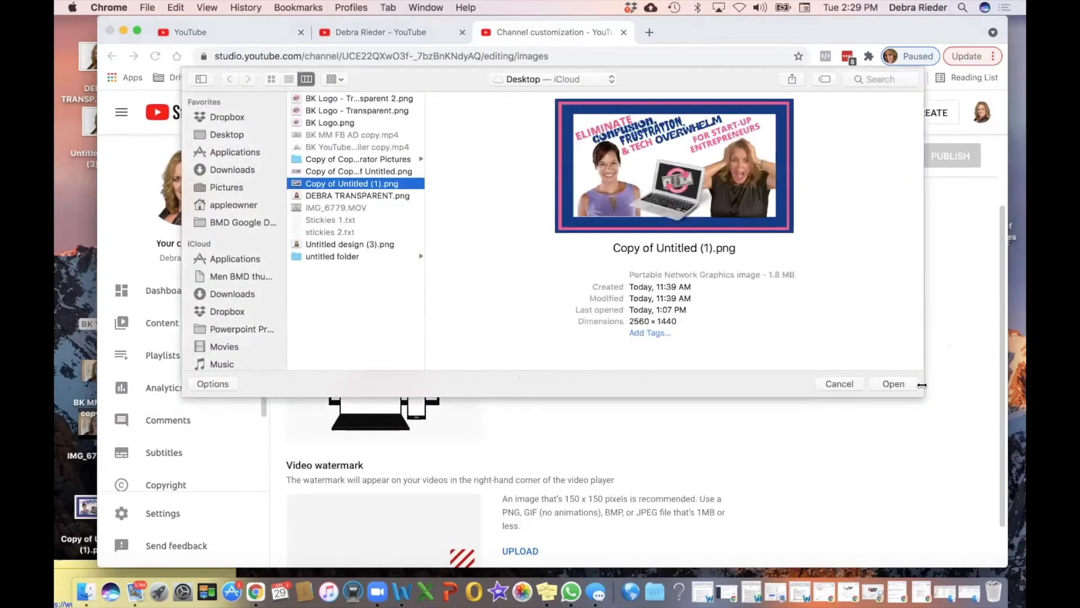
click(895, 384)
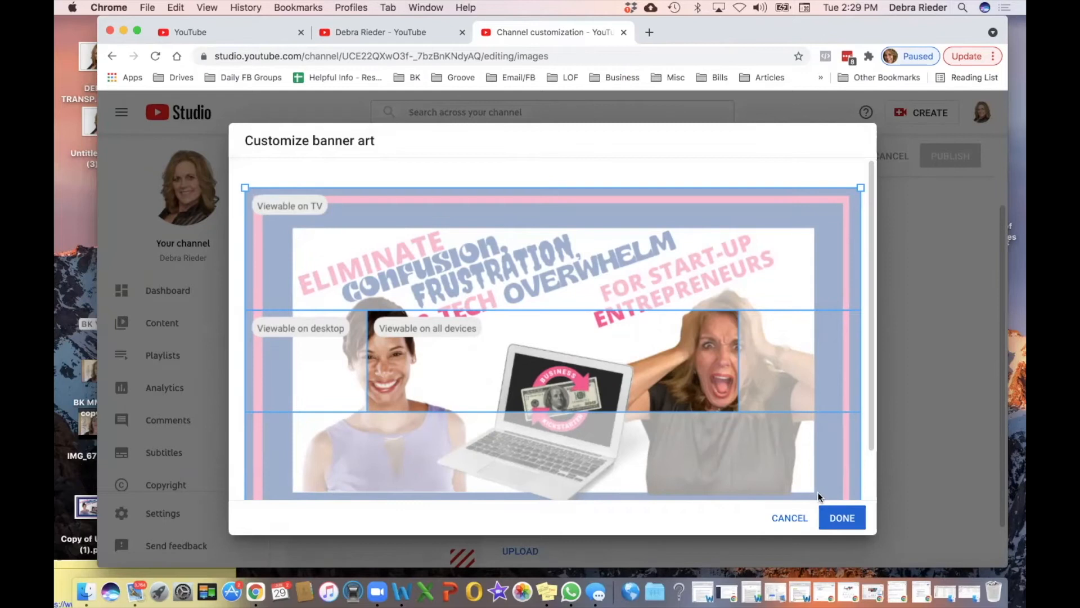
- Accept the default crop in the Customize banner art dialog with DONE
click(834, 518)
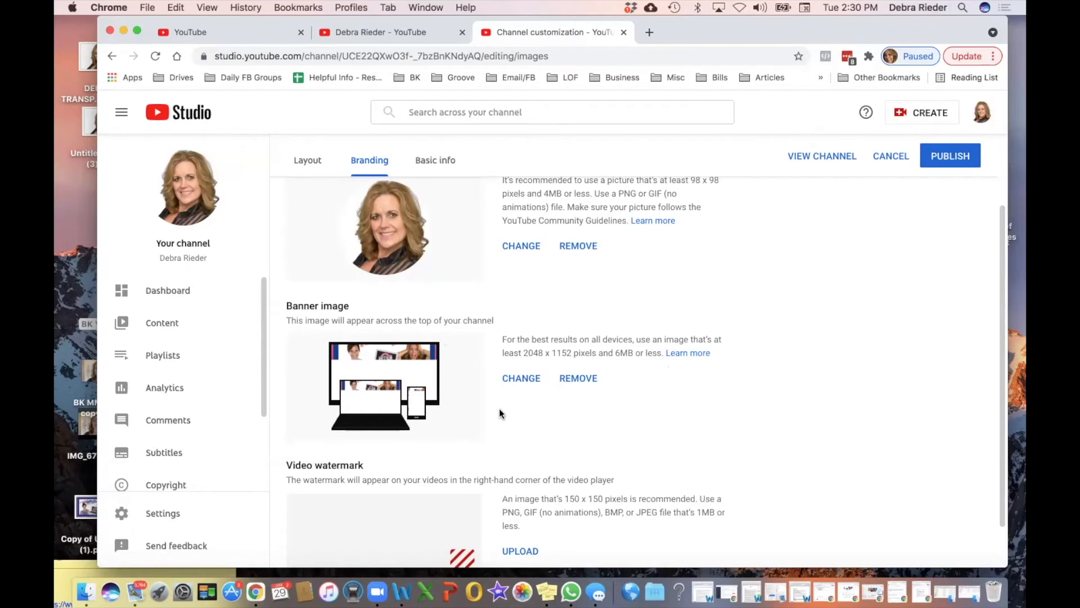
- Upload BK Logo - Transparent.png as the video watermark and accept it
scroll(551, 416, down, 2)
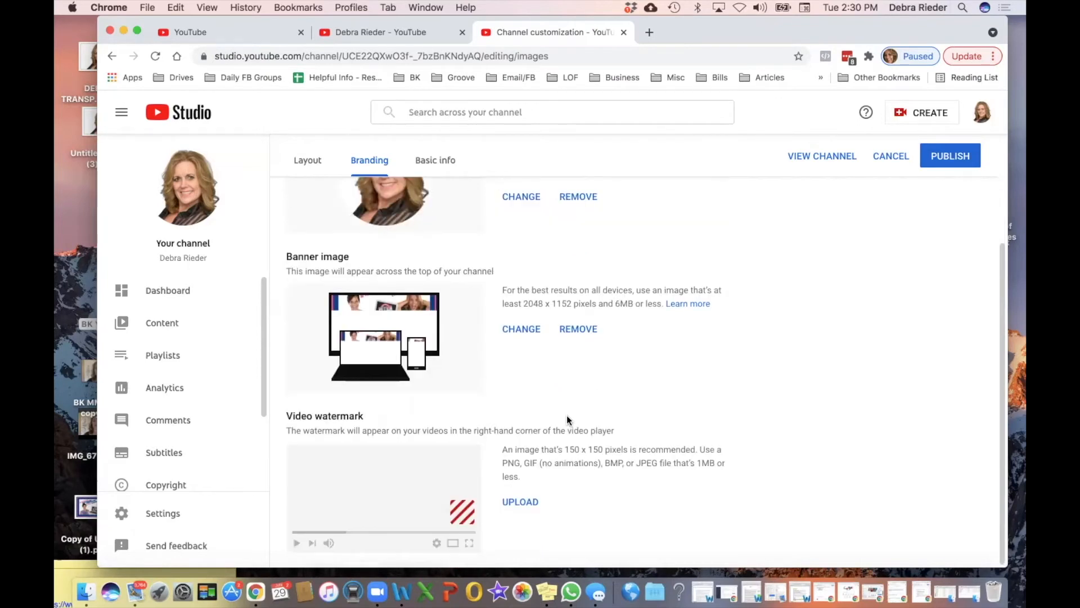
click(521, 502)
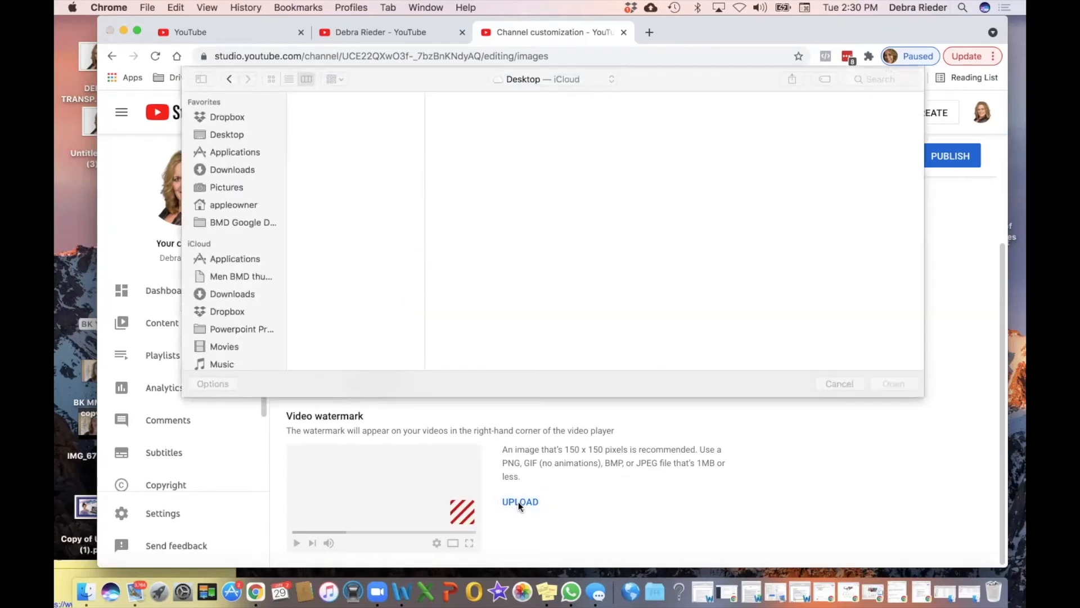
click(306, 111)
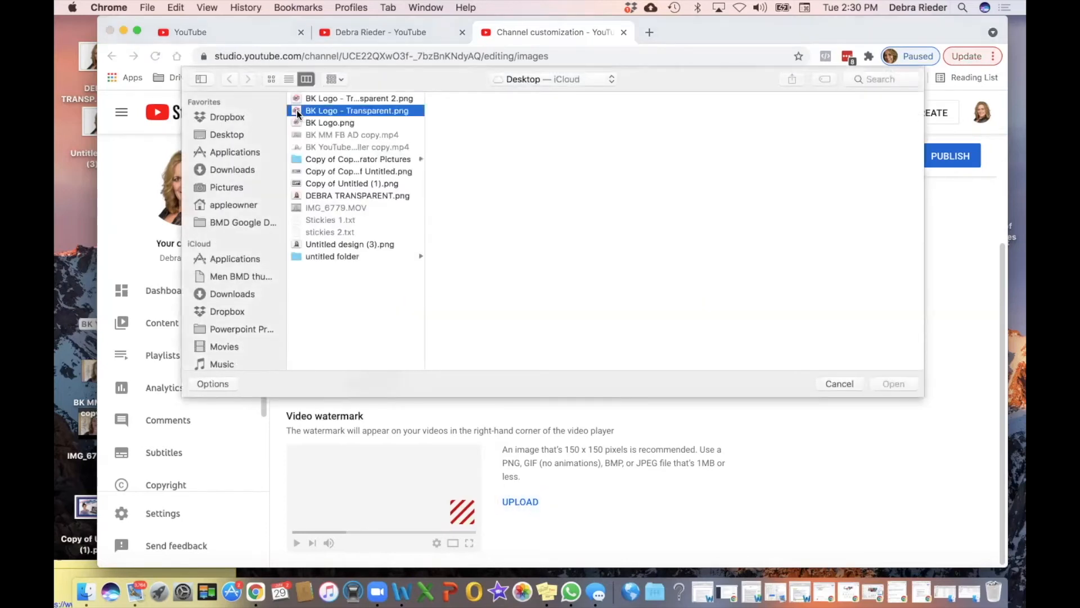
click(893, 383)
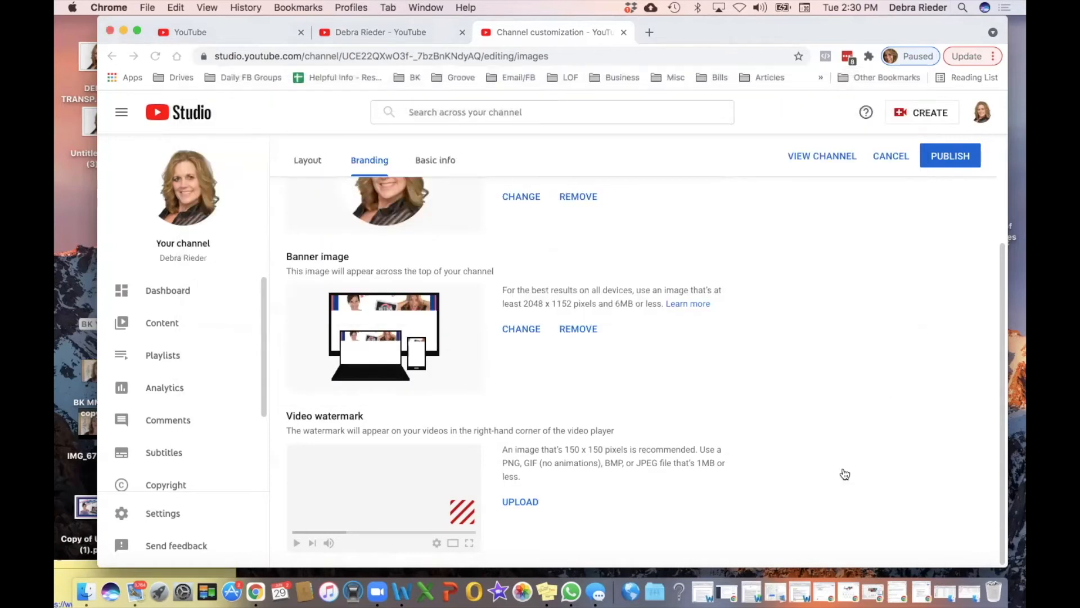
click(842, 518)
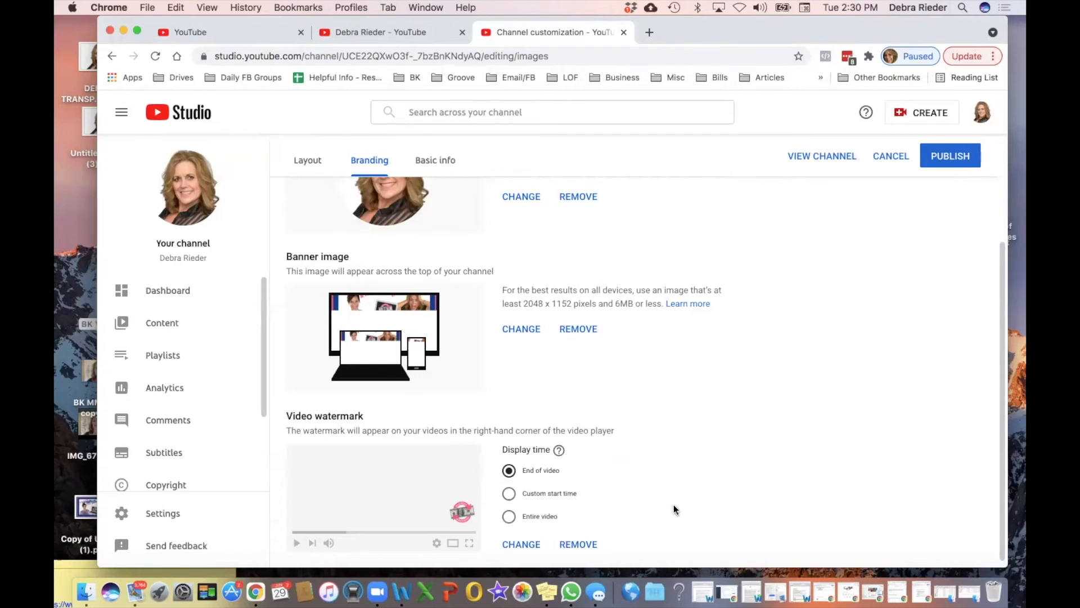
- Set the watermark to show for the entire video and publish the branding changes
scroll(673, 504, down, 1)
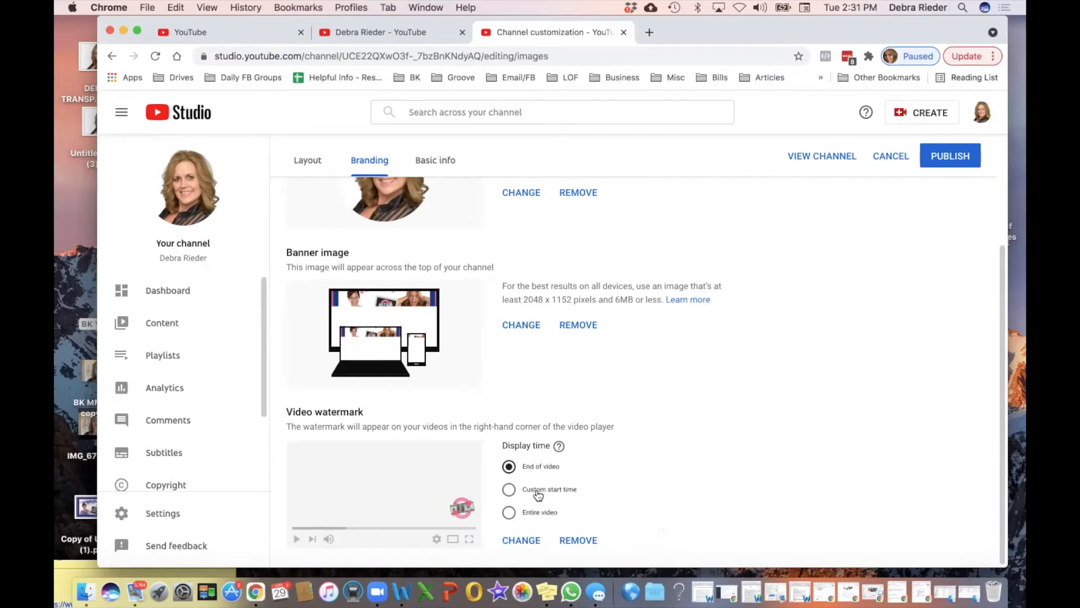
click(508, 513)
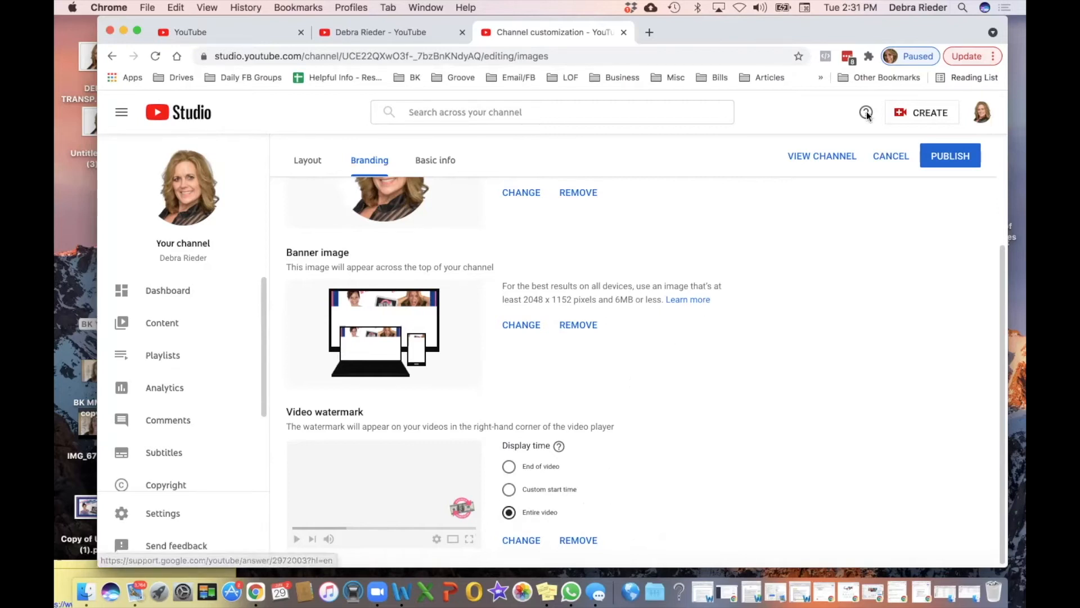
click(936, 150)
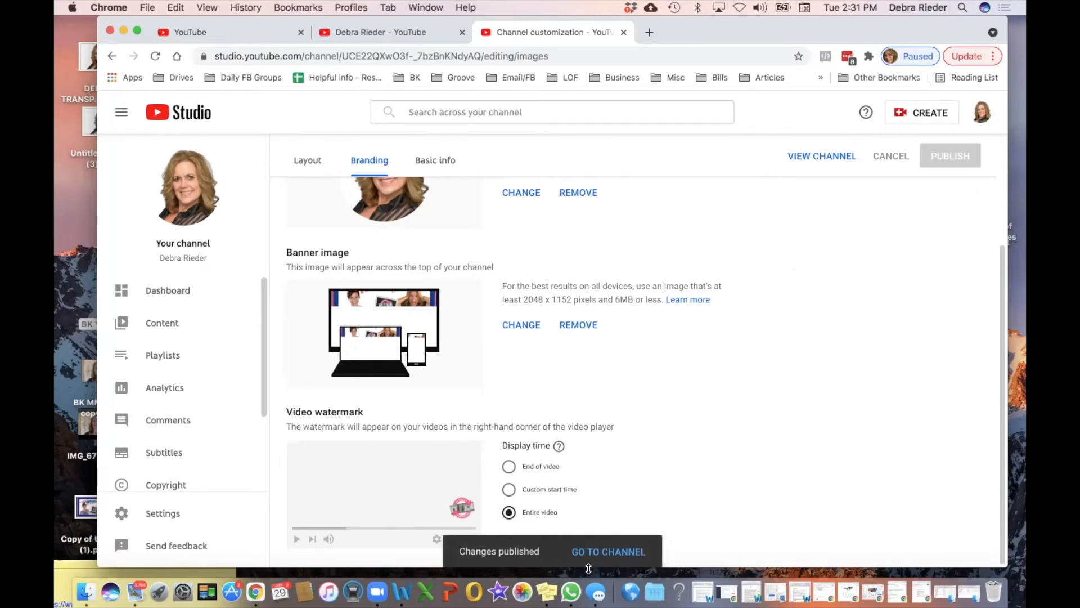
scroll(717, 384, up, 3)
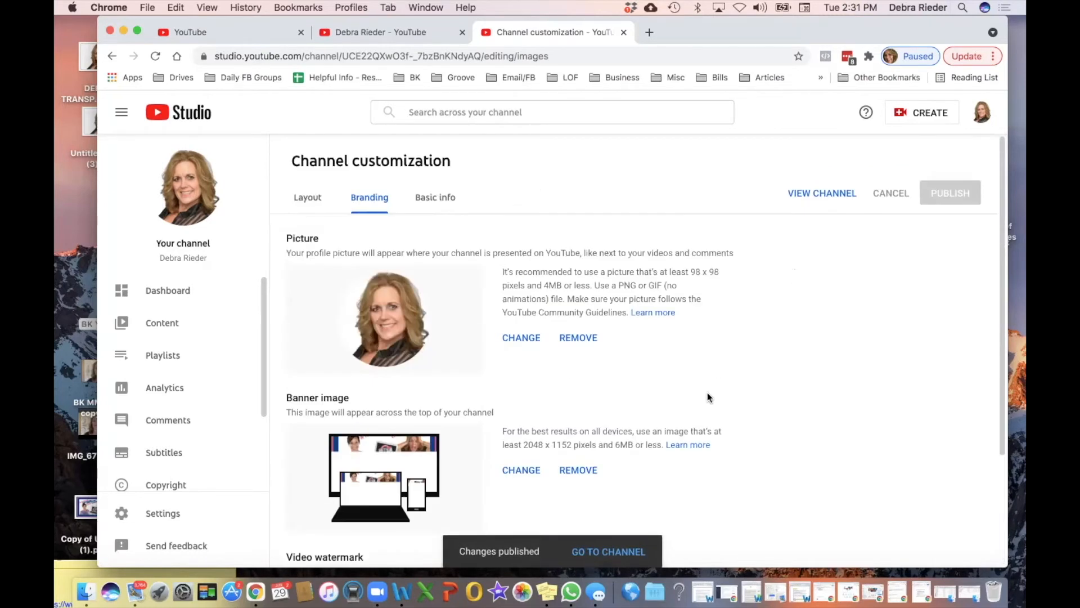
- In Basic info, start the description with 'Eliminate confusion, frustration and tech o', fixing typos along the way
click(441, 201)
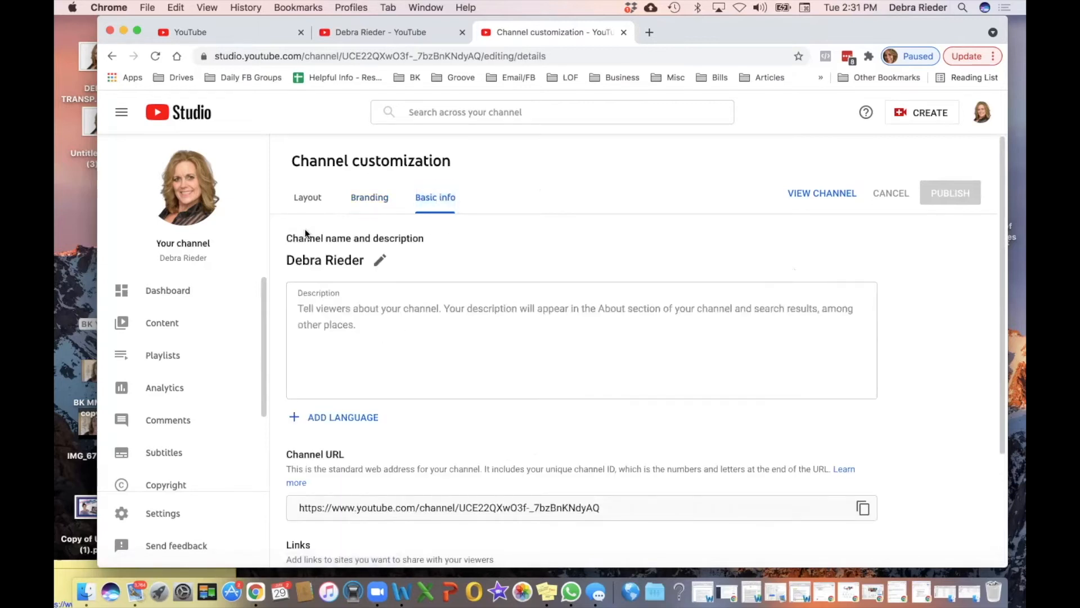
click(364, 326)
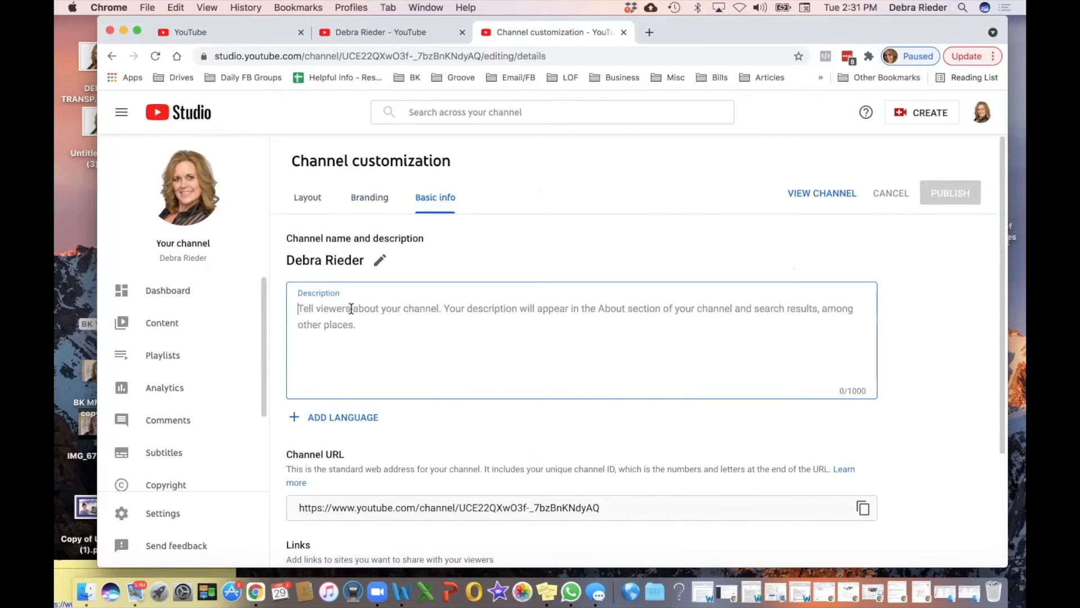
text(De)
key(BackSpace)
key(BackSpace)
text(Eliinate)
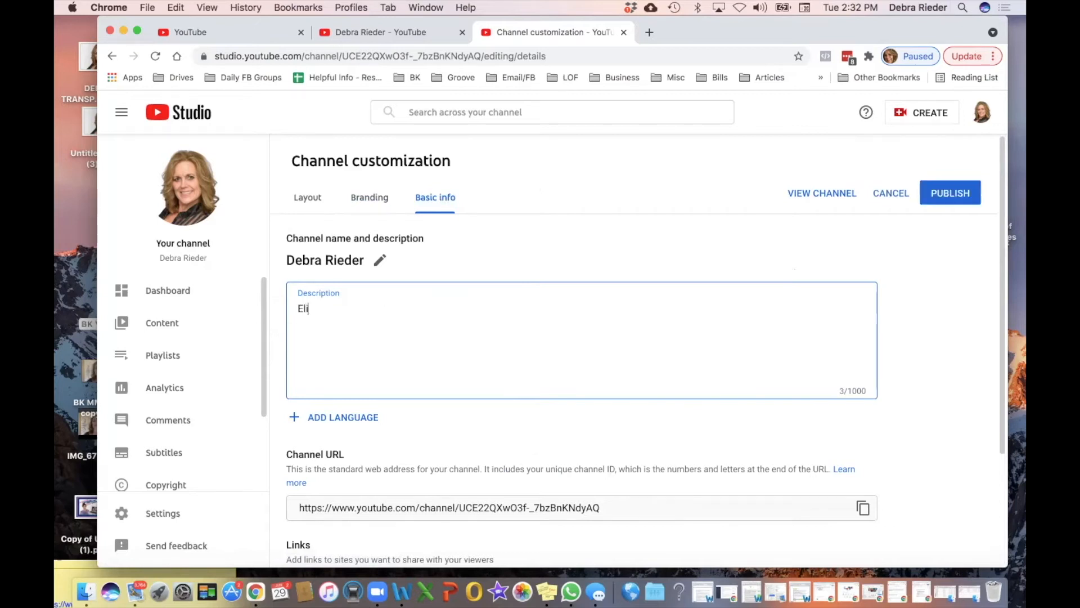
key(BackSpace)
key(BackSpace)
key(BackSpace)
key(BackSpace)
key(BackSpace)
key(BackSpace)
text(iminate confustion)
key(BackSpace)
key(BackSpace)
key(BackSpace)
key(BackSpace)
text(ion)
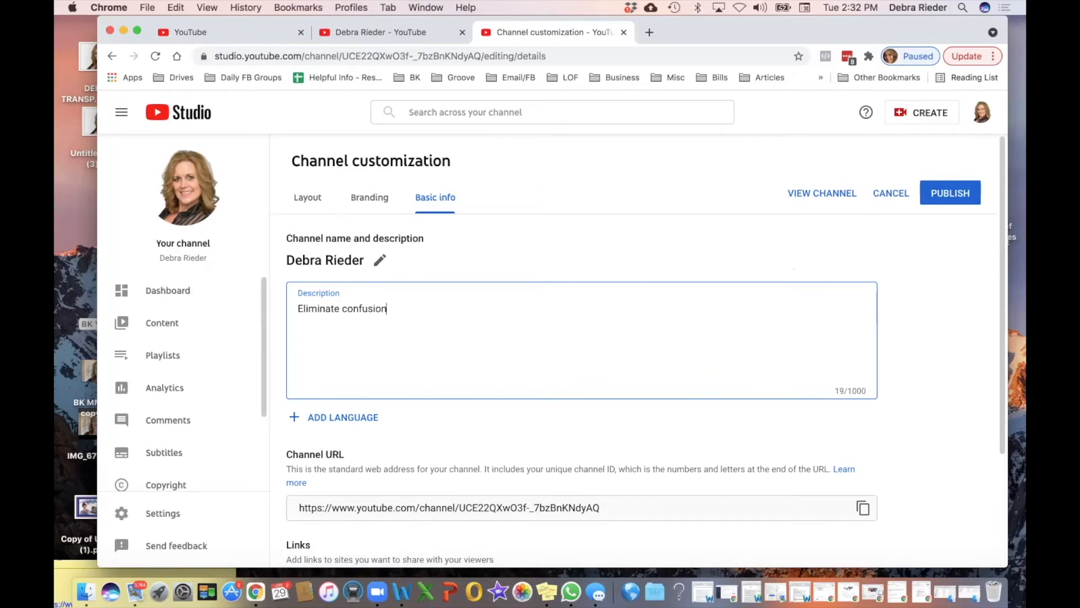
text(, frustrat)
text(ion and te)
text(ch o)
- Complete the description with 'overwhelm for start-up entrepreneurs!', correcting the misspellings
text(whle)
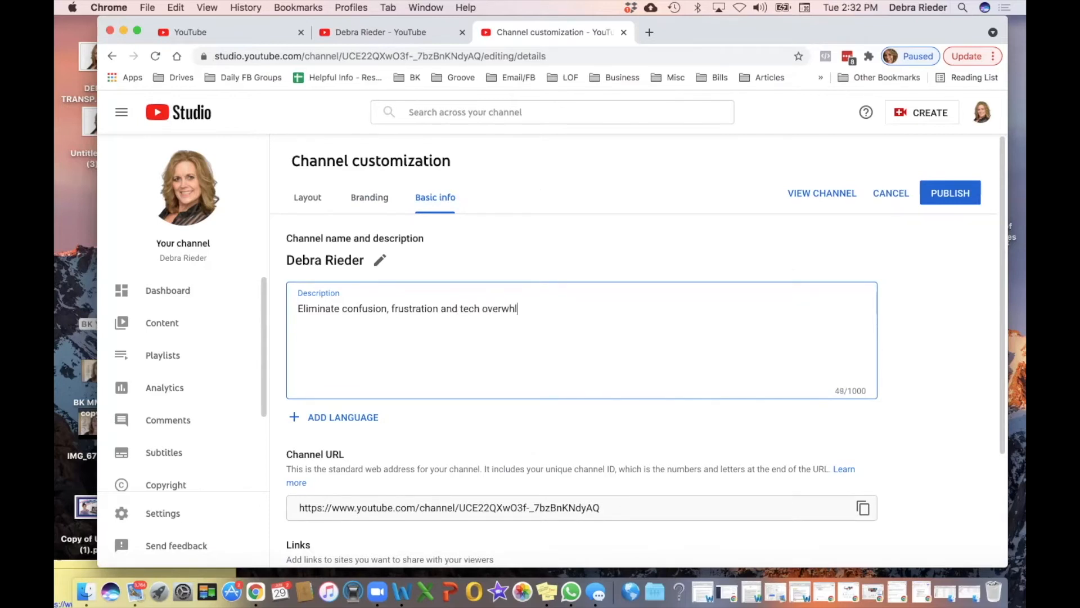
key(BackSpace)
key(BackSpace)
text(em)
key(BackSpace)
key(BackSpace)
text(elm f)
key(BackSpace)
text(for start-up entrepreneurs!)
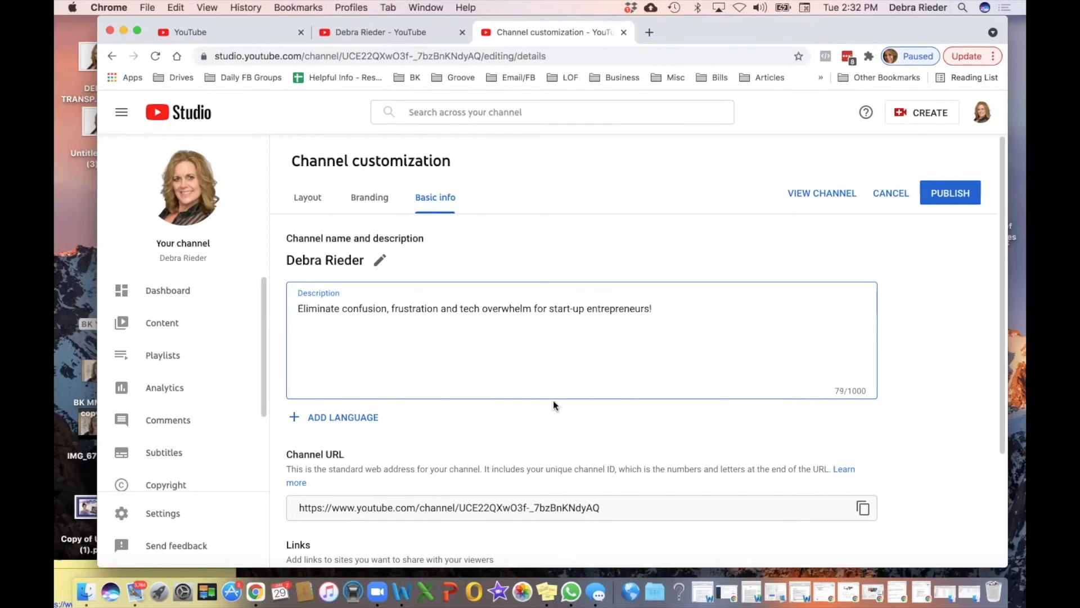
scroll(552, 400, down, 3)
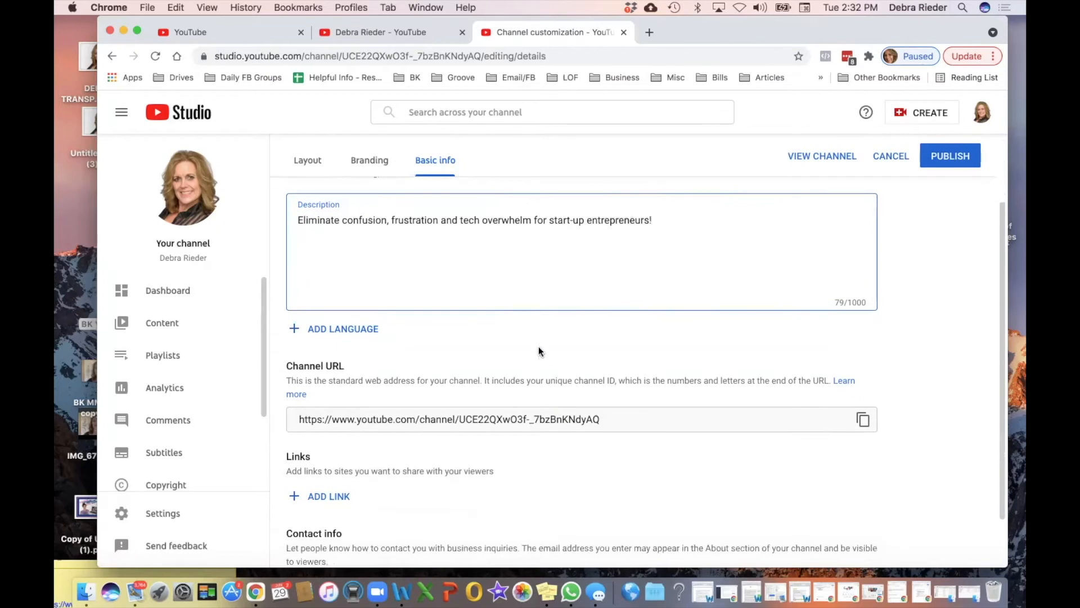
scroll(539, 349, up, 1)
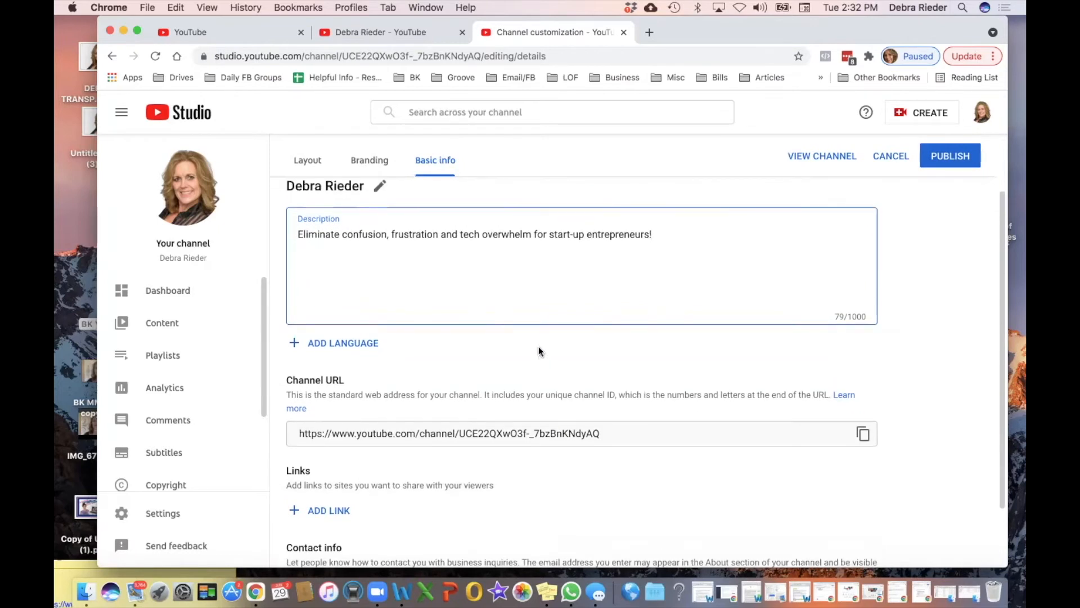
scroll(539, 350, up, 3)
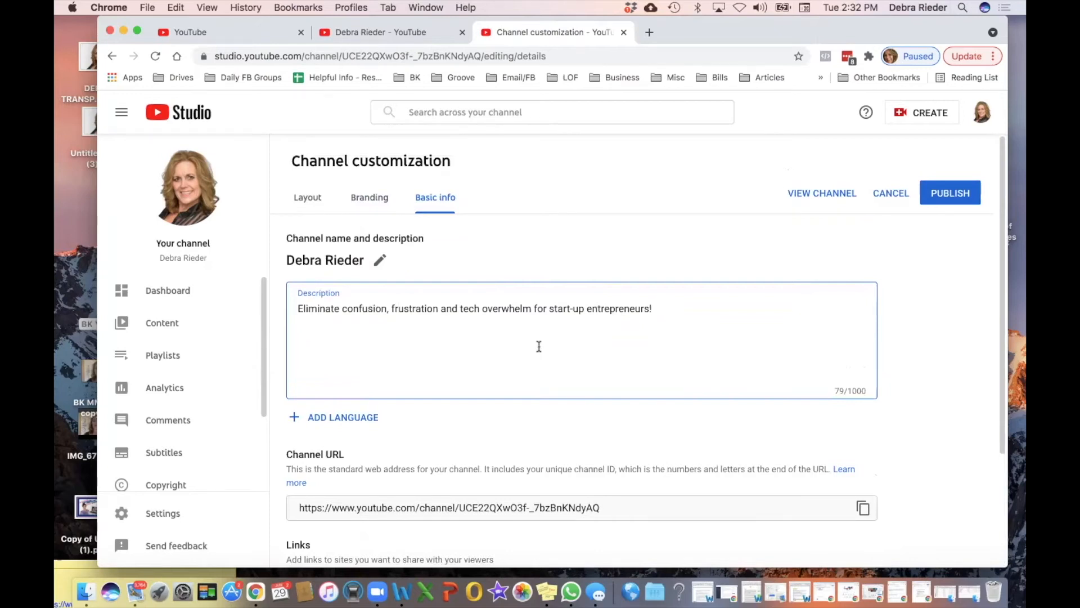
scroll(539, 346, down, 3)
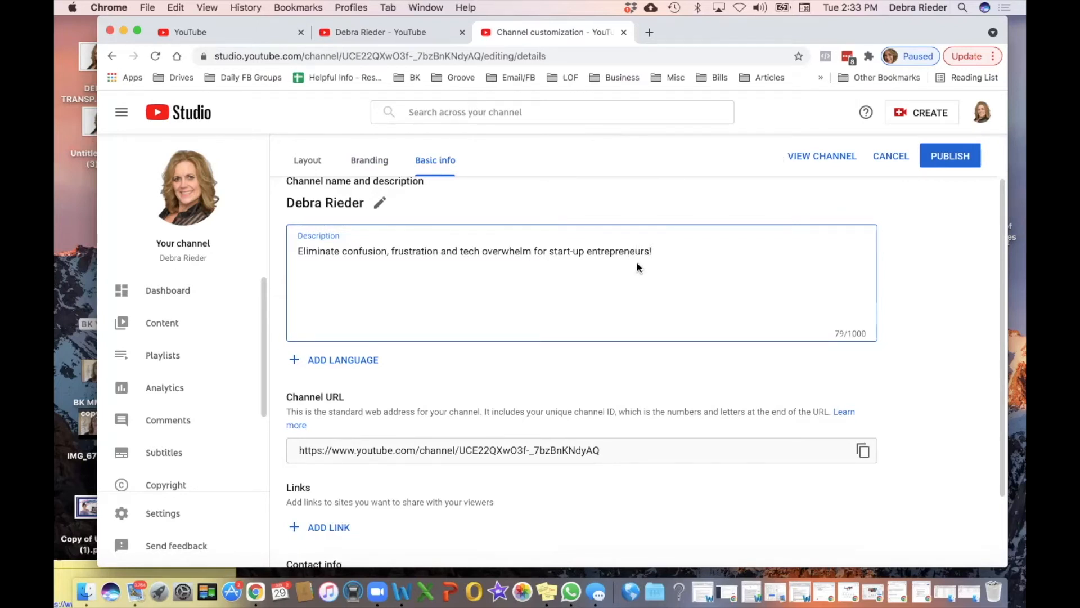
scroll(637, 263, down, 3)
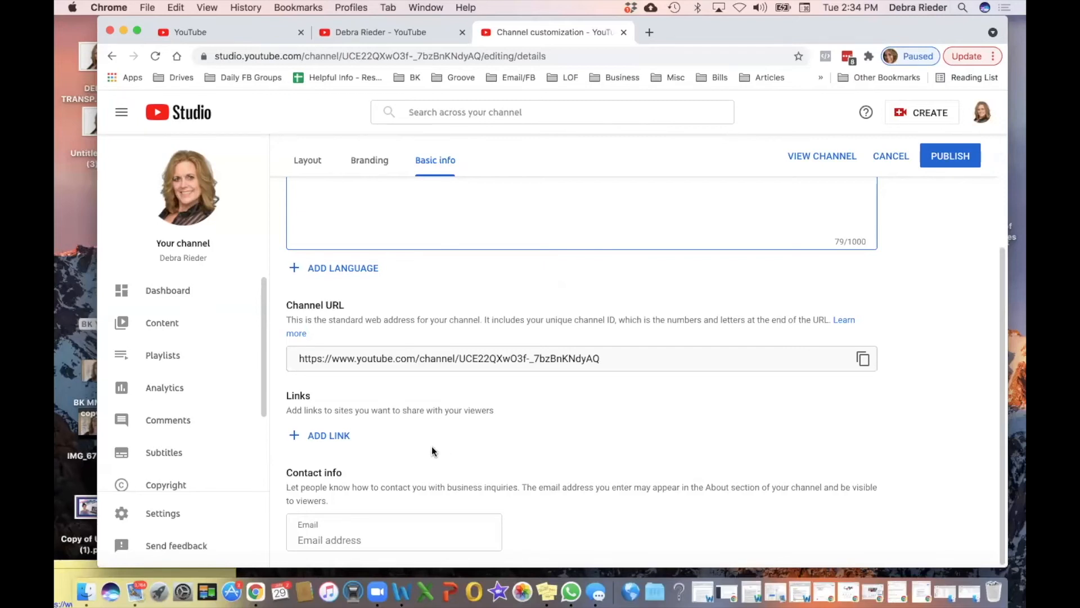
click(335, 436)
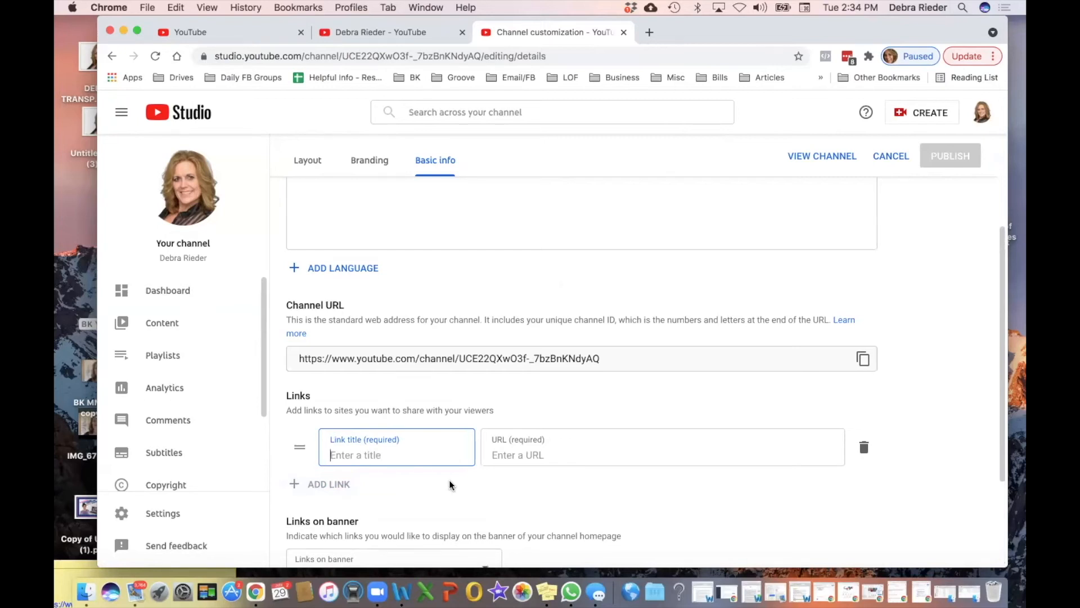
text(W)
key(BackSpace)
text(Website)
key(Tab)
text(www.BusinessC)
key(BackSpace)
text(Kickstarter.club)
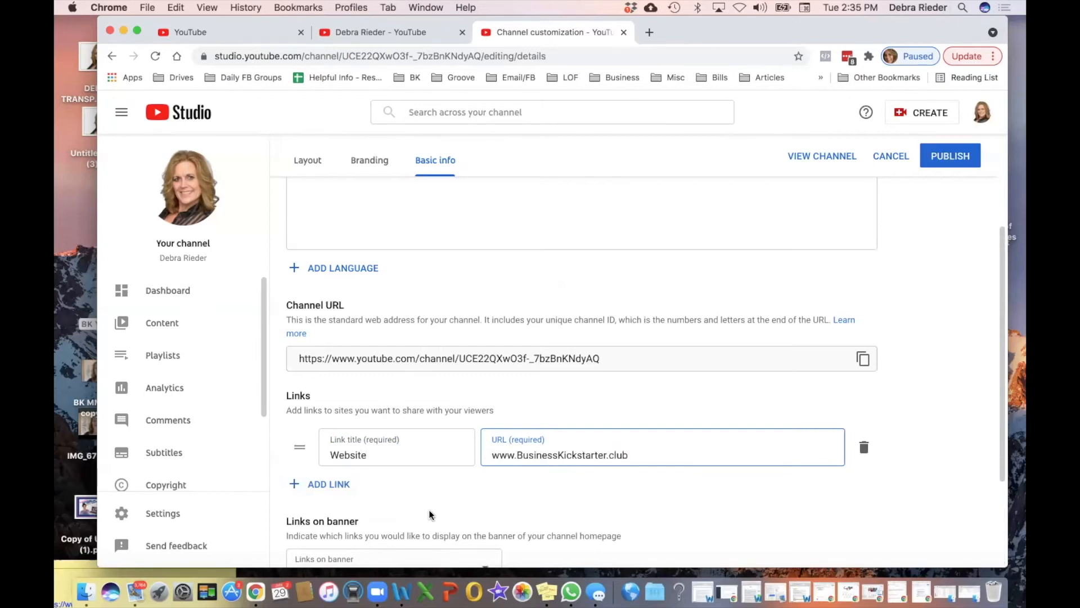
scroll(430, 513, down, 3)
scroll(429, 513, down, 1)
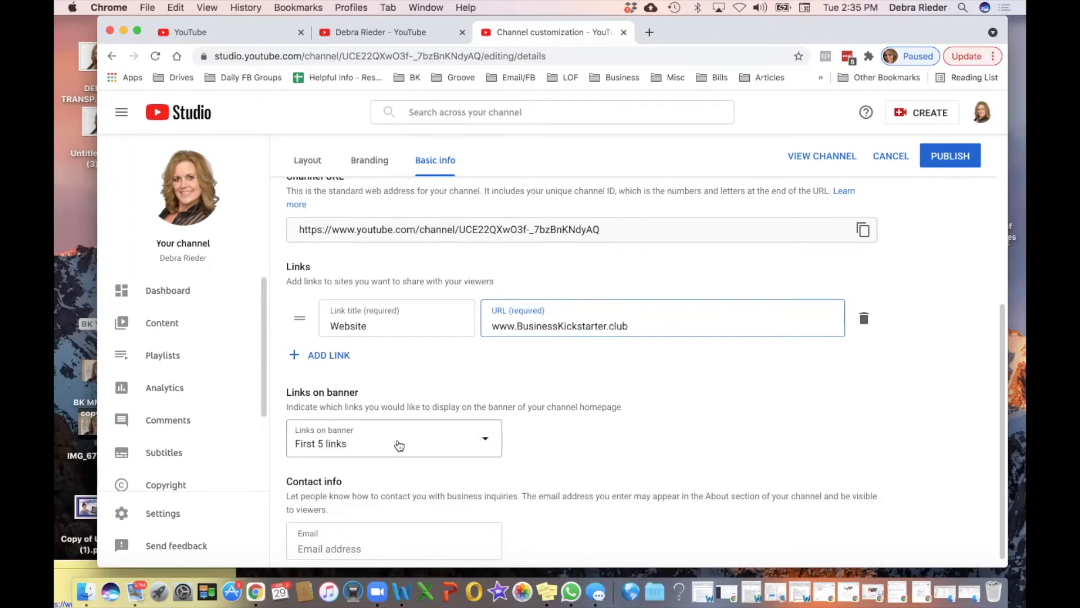
scroll(400, 445, down, 1)
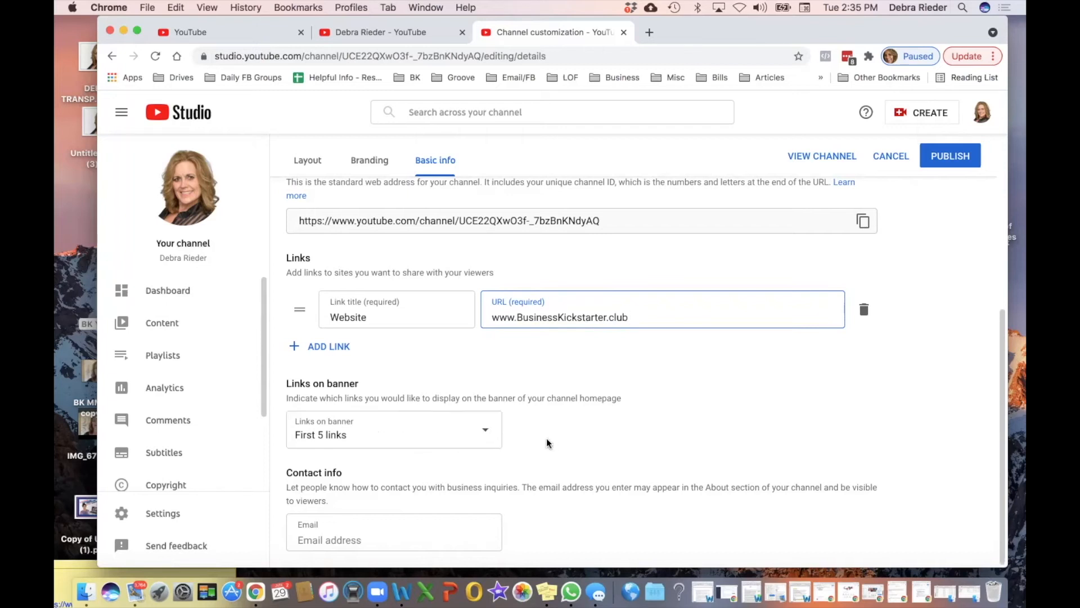
- Keep the Links on banner setting at 'First 5 links'
click(483, 431)
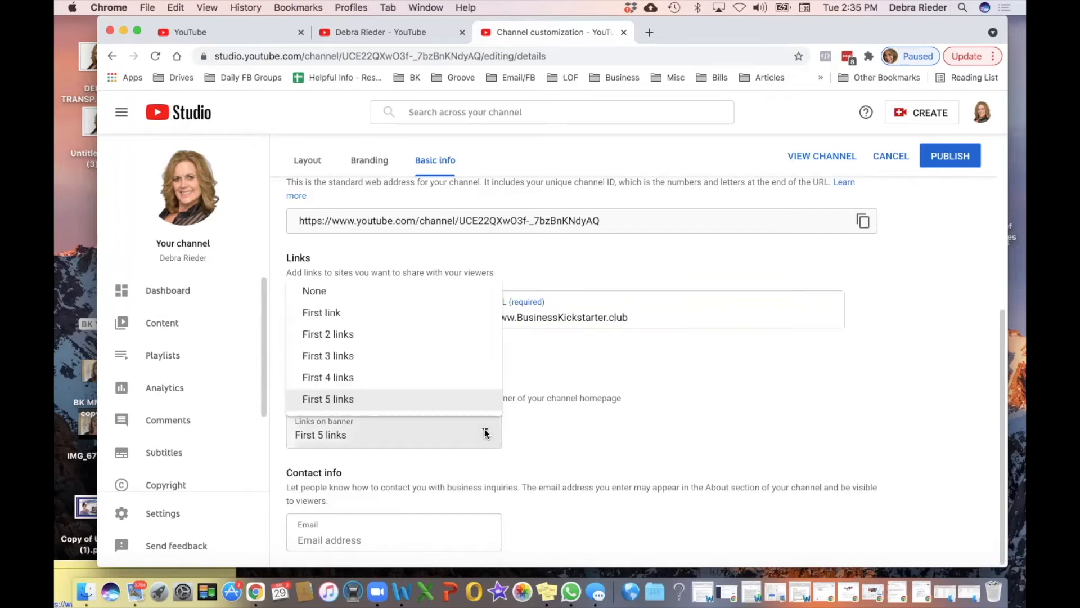
click(487, 433)
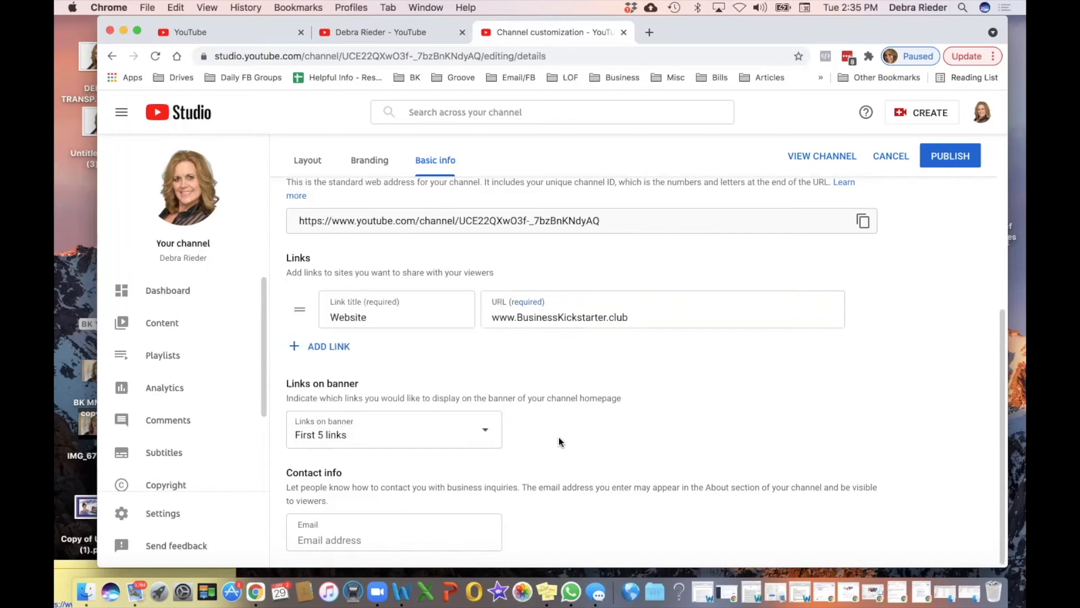
click(485, 431)
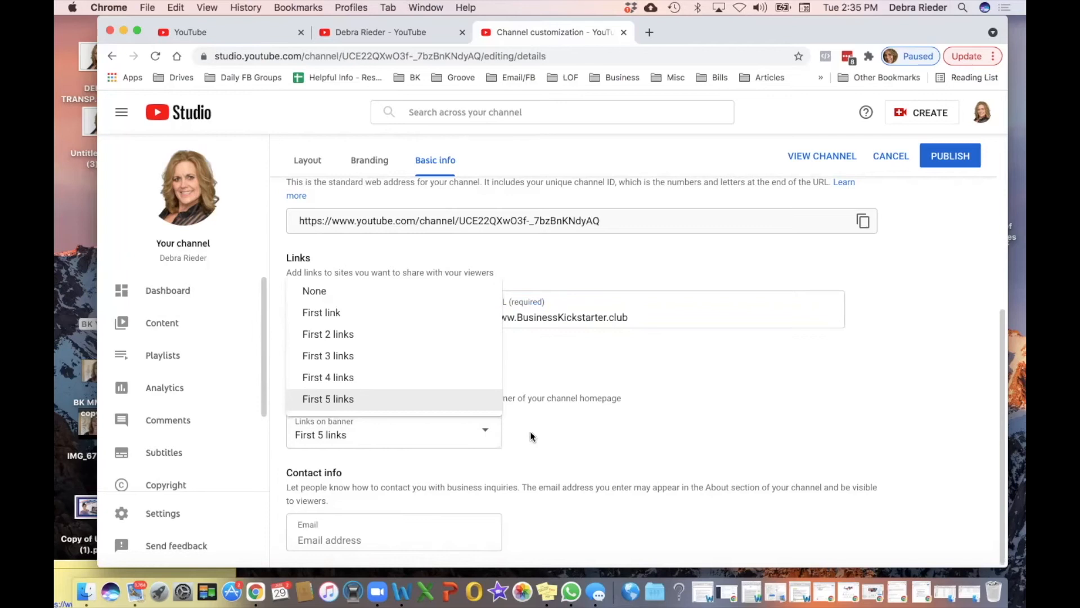
click(550, 431)
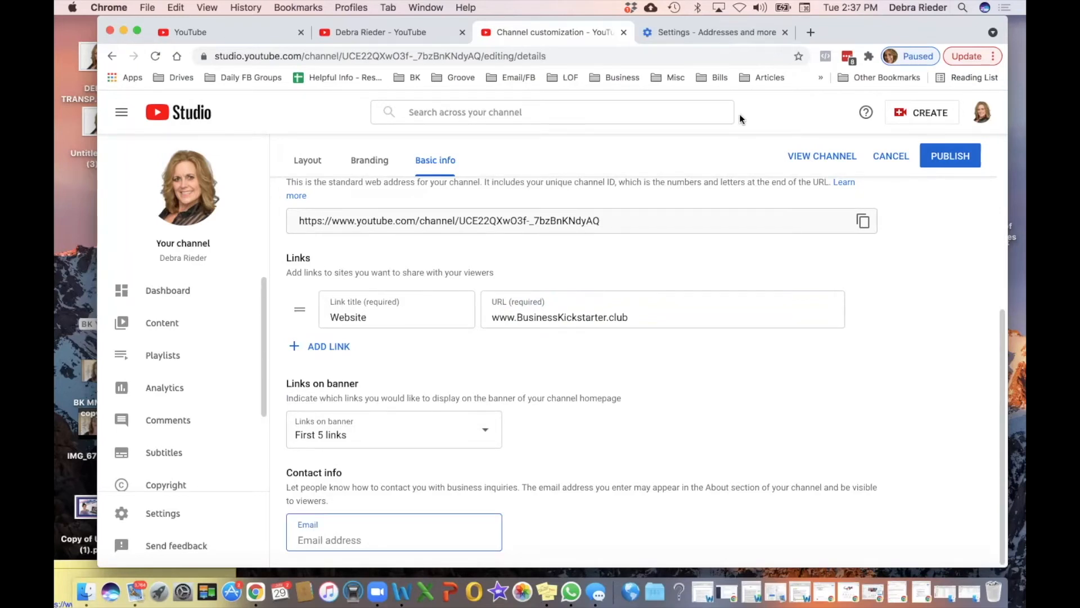
- Leave the contact email empty, publish the basic info, and view the public channel
click(721, 157)
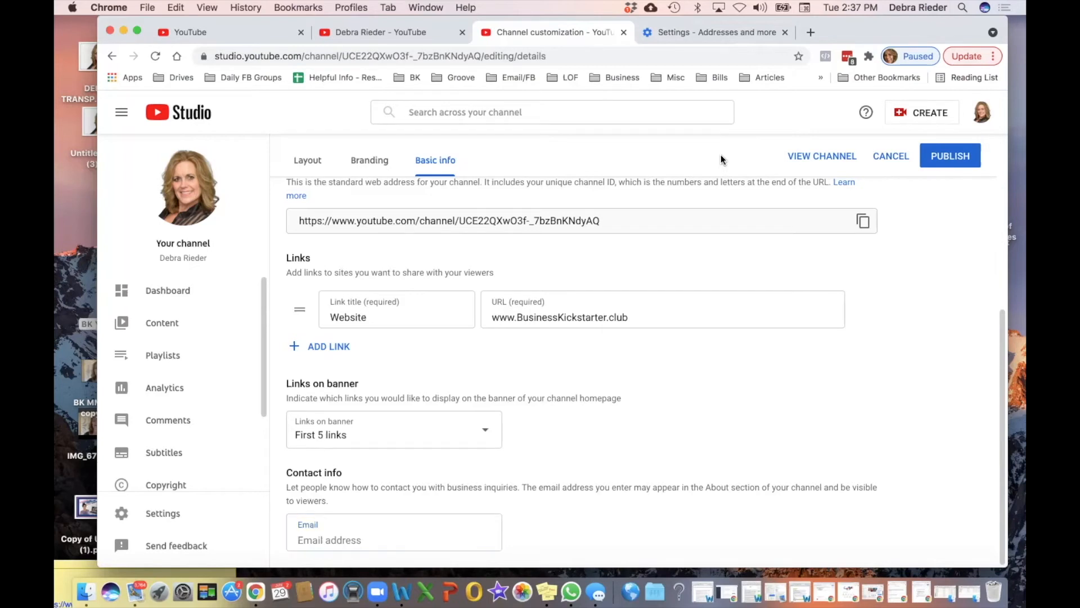
click(944, 153)
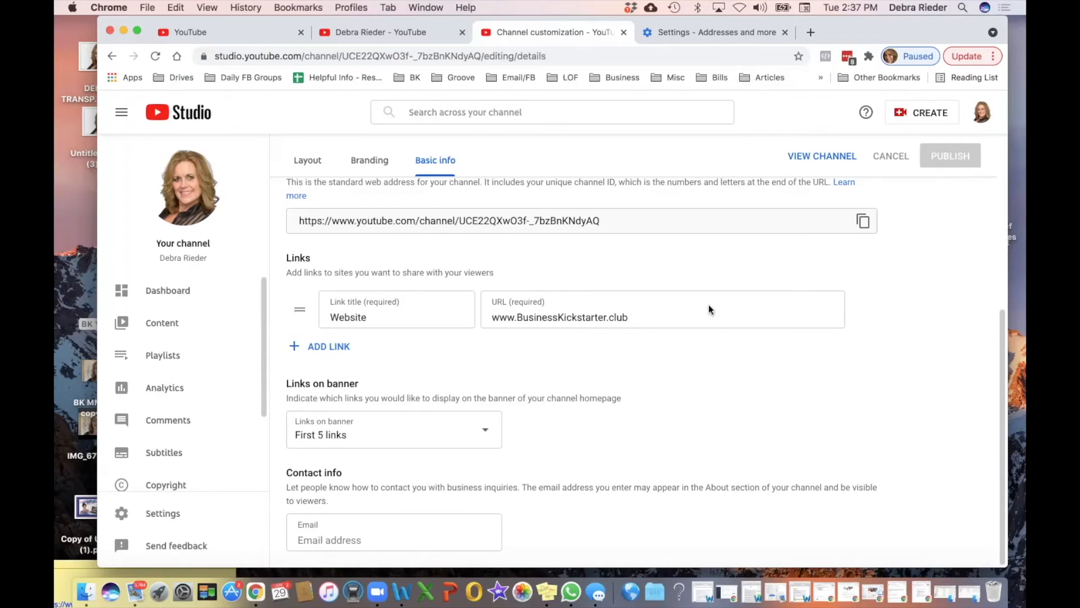
click(819, 157)
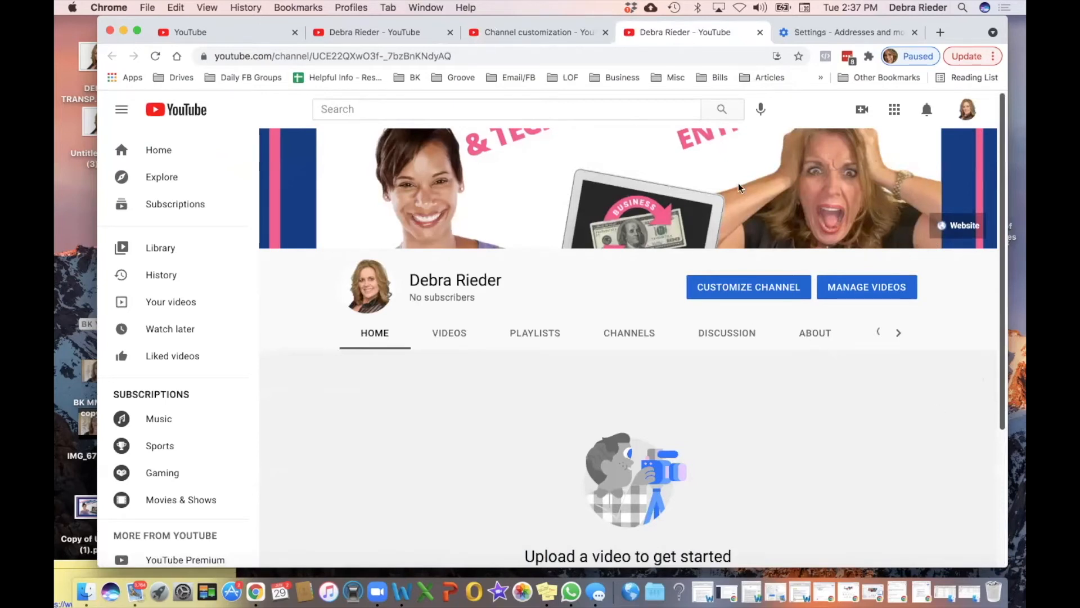
- Browse the channel's Videos, Playlists, Channels and Discussion tabs, ending on About
scroll(638, 433, down, 2)
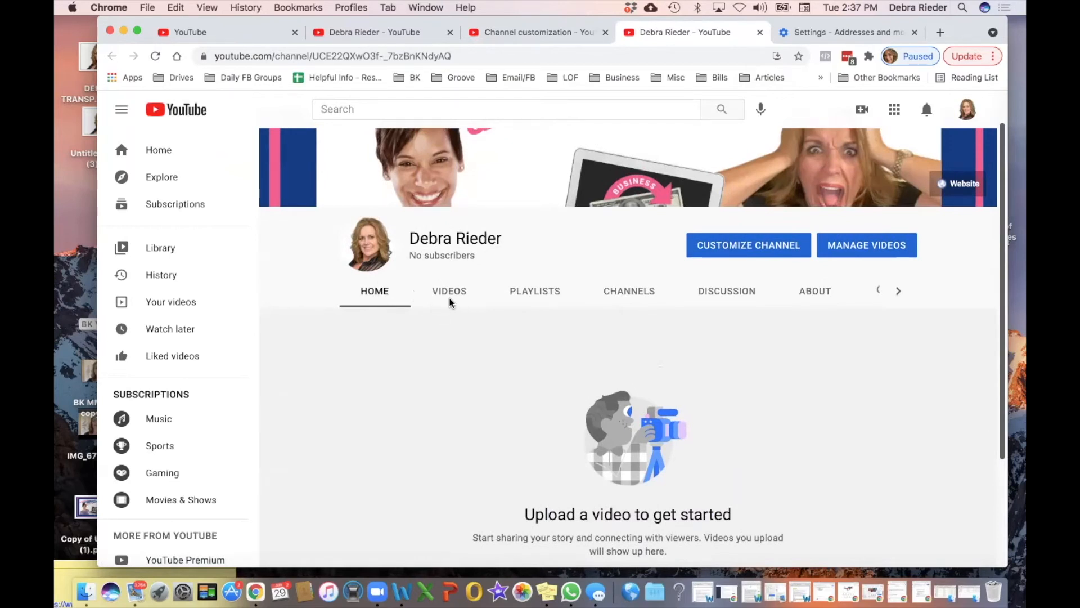
scroll(593, 313, down, 3)
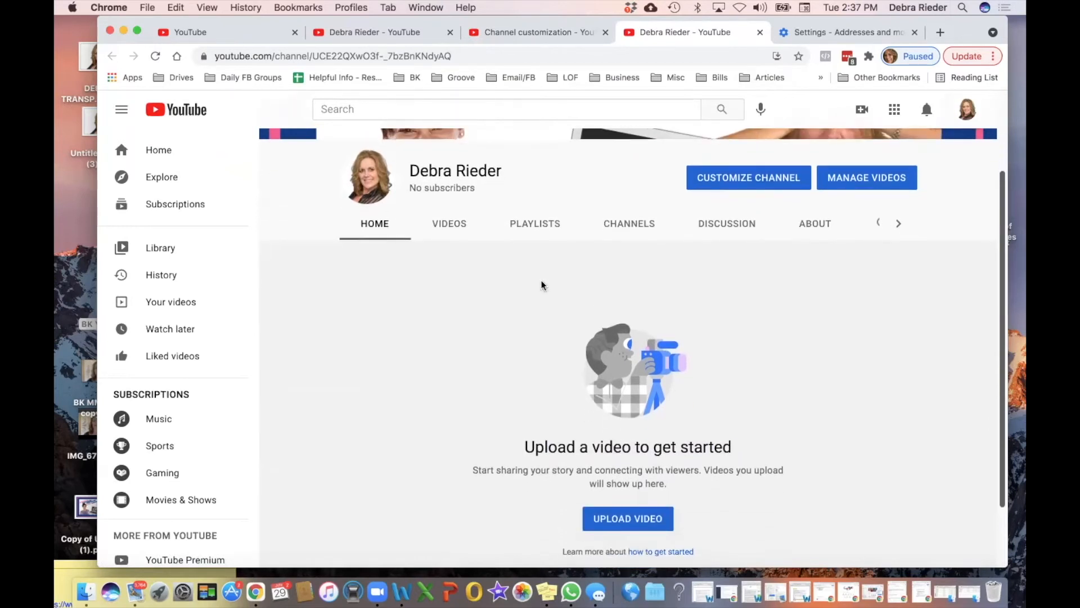
click(447, 224)
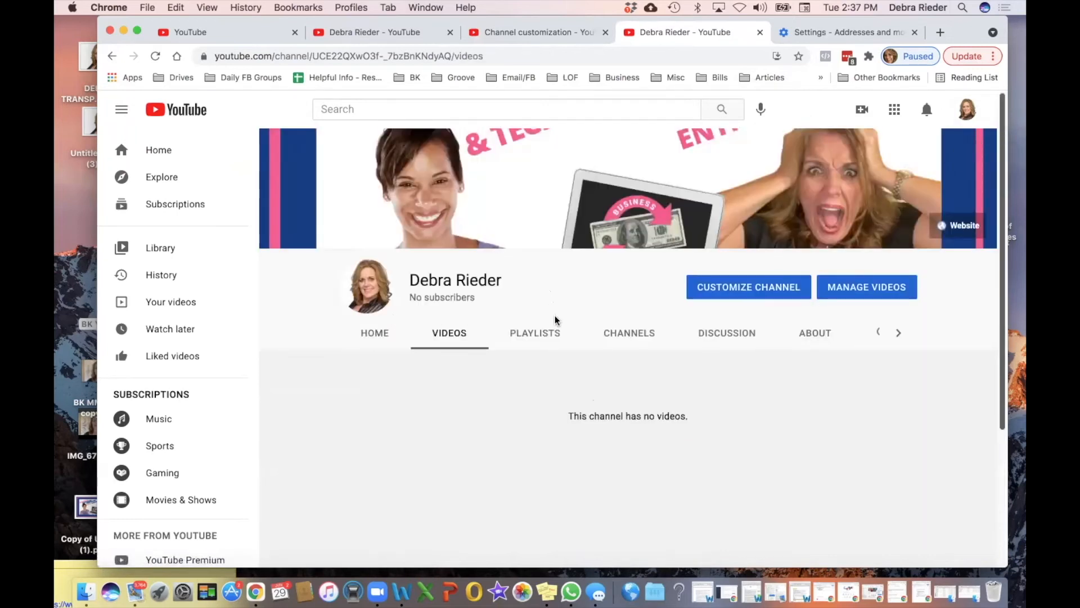
click(530, 336)
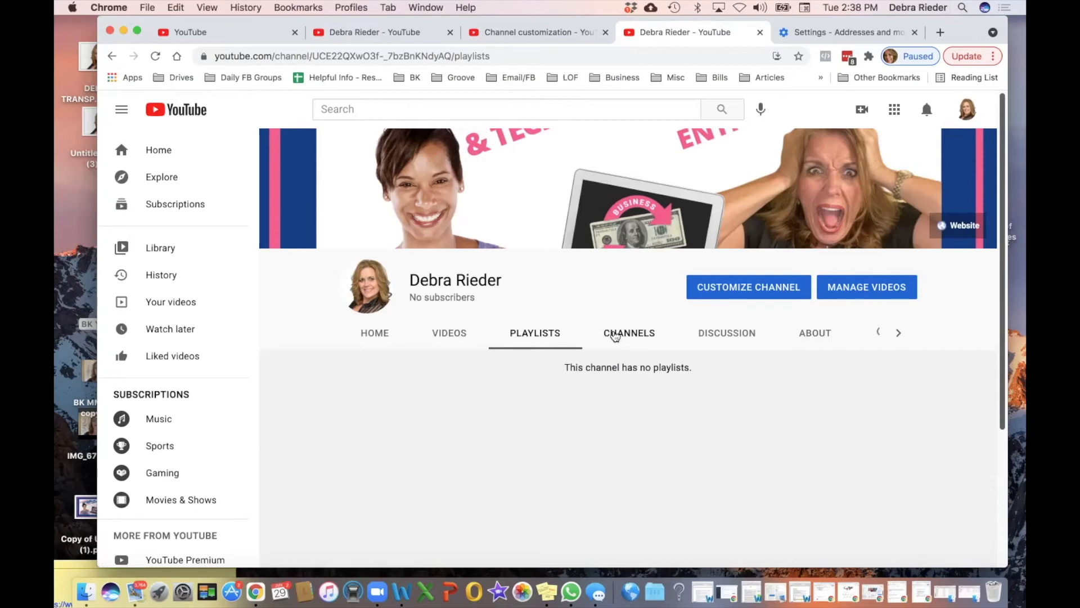
click(615, 336)
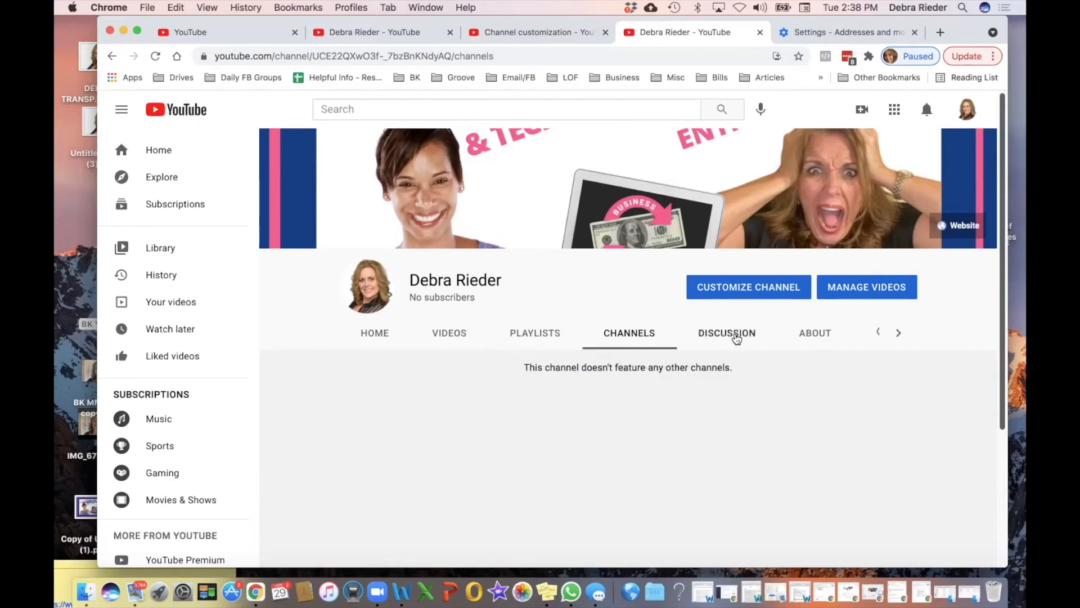
click(731, 334)
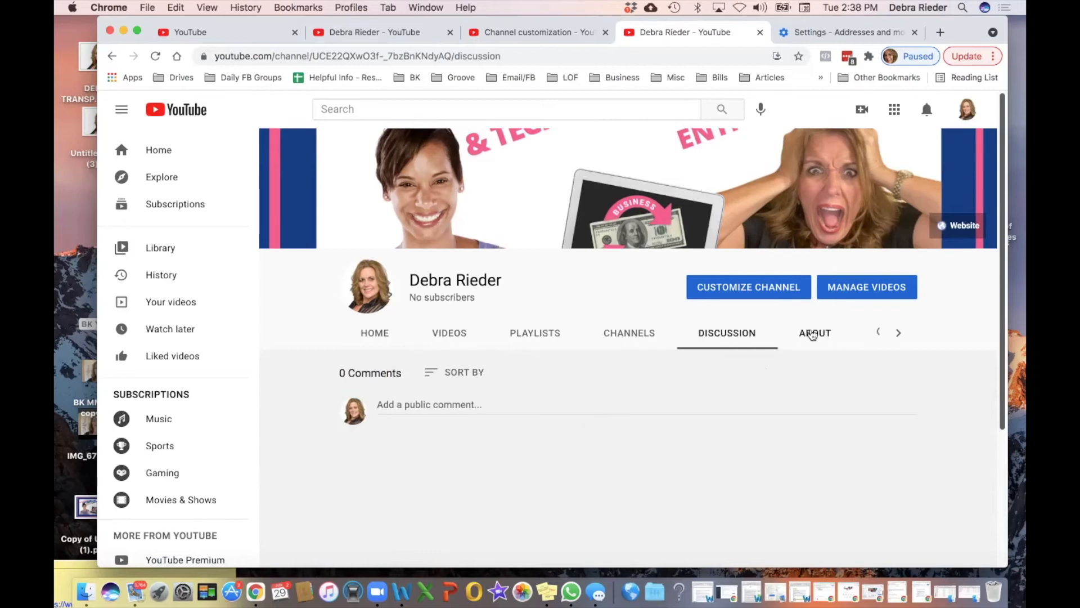
click(813, 335)
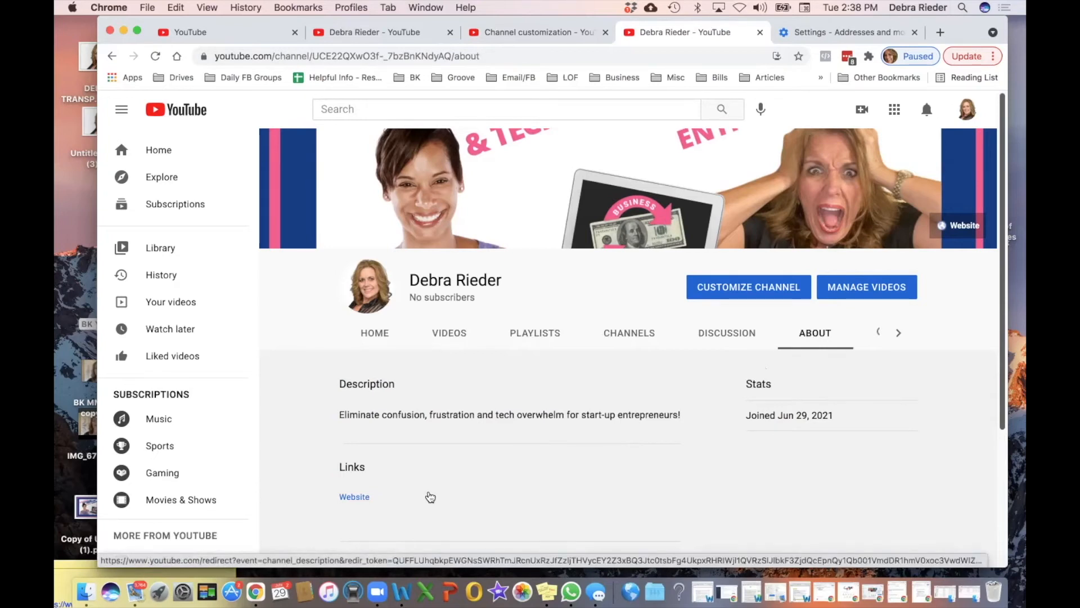
scroll(430, 497, down, 2)
scroll(430, 496, up, 2)
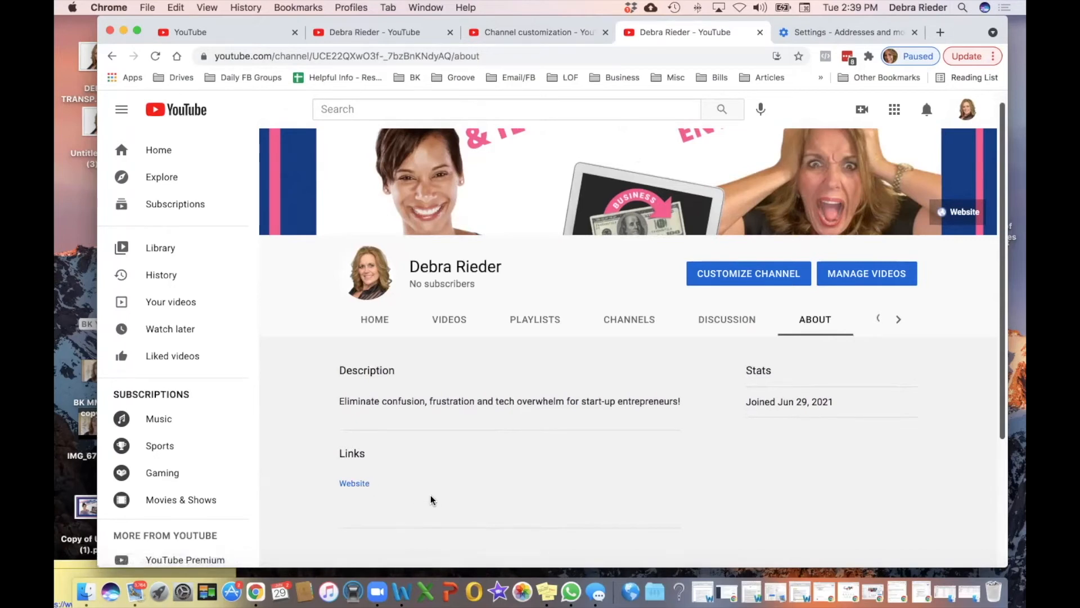
- Revisit the channel's Videos and Home tabs, then switch to YouTube Studio from the avatar menu
click(448, 340)
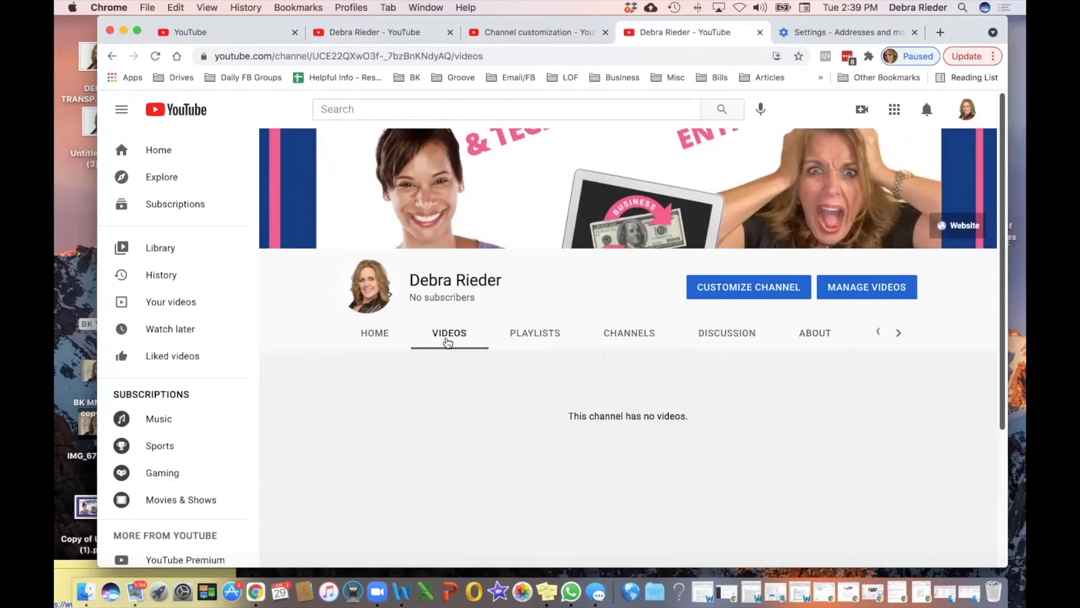
click(378, 333)
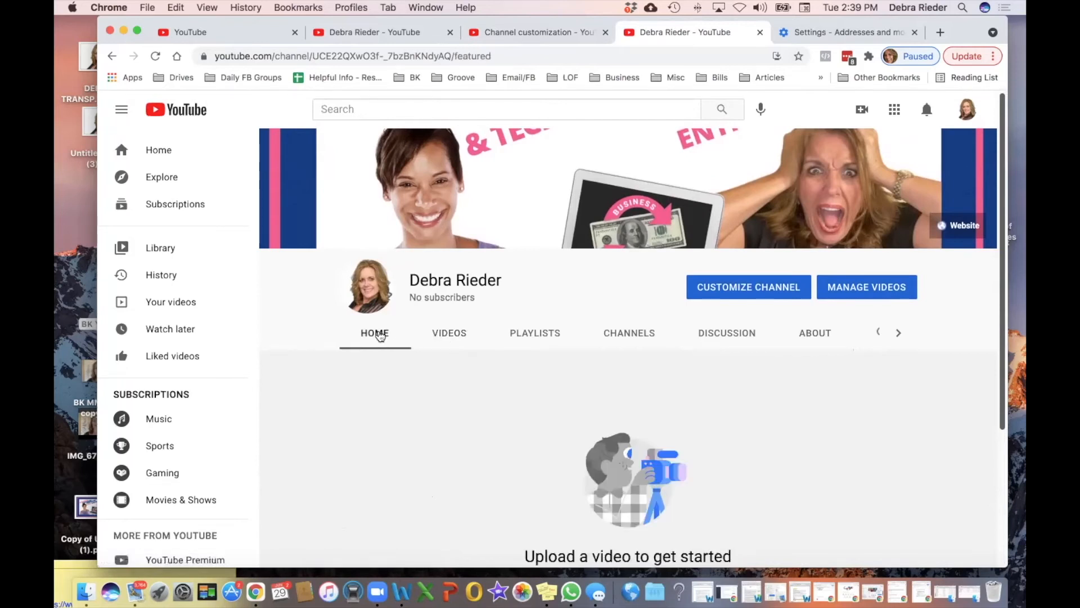
scroll(379, 333, down, 4)
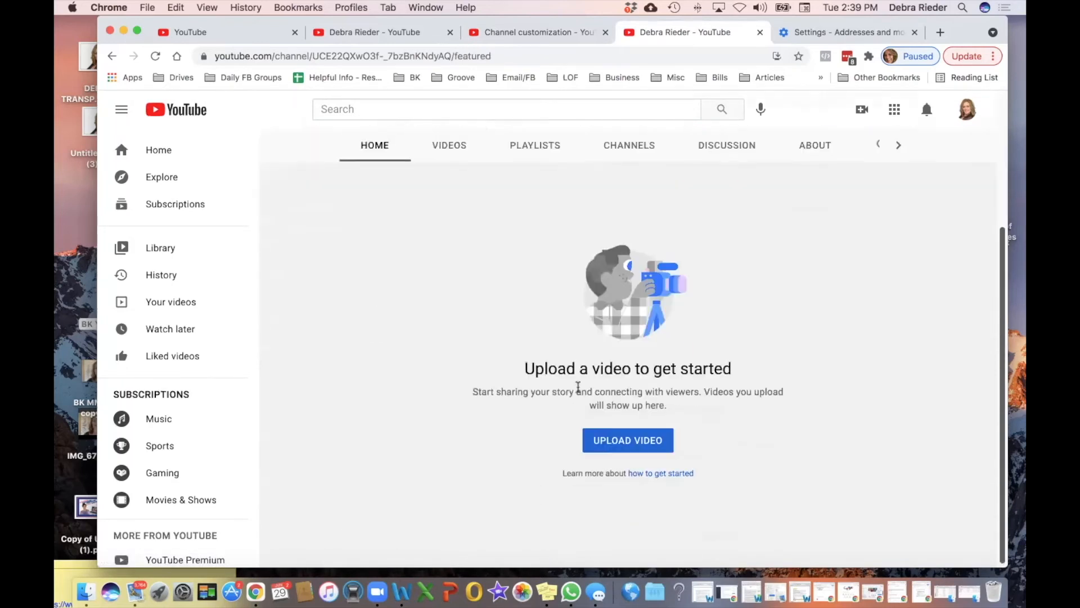
click(629, 443)
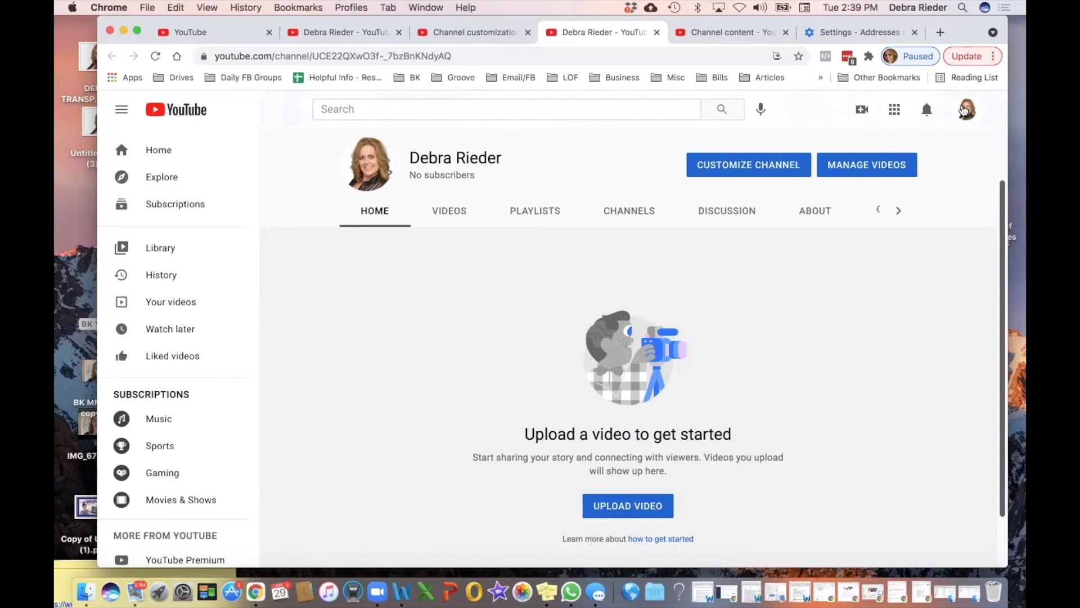
click(965, 110)
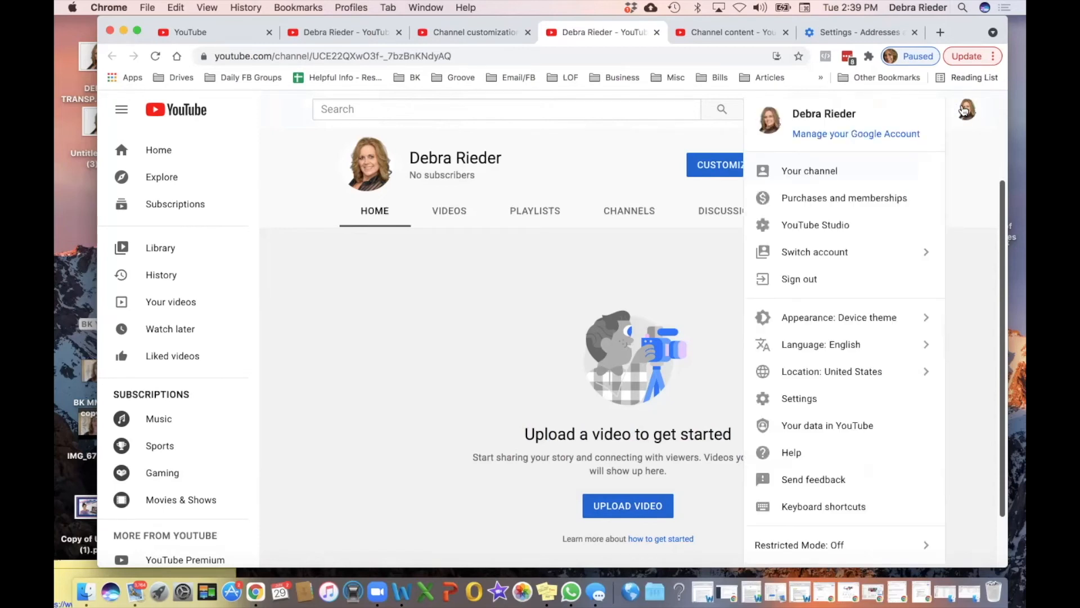
click(825, 228)
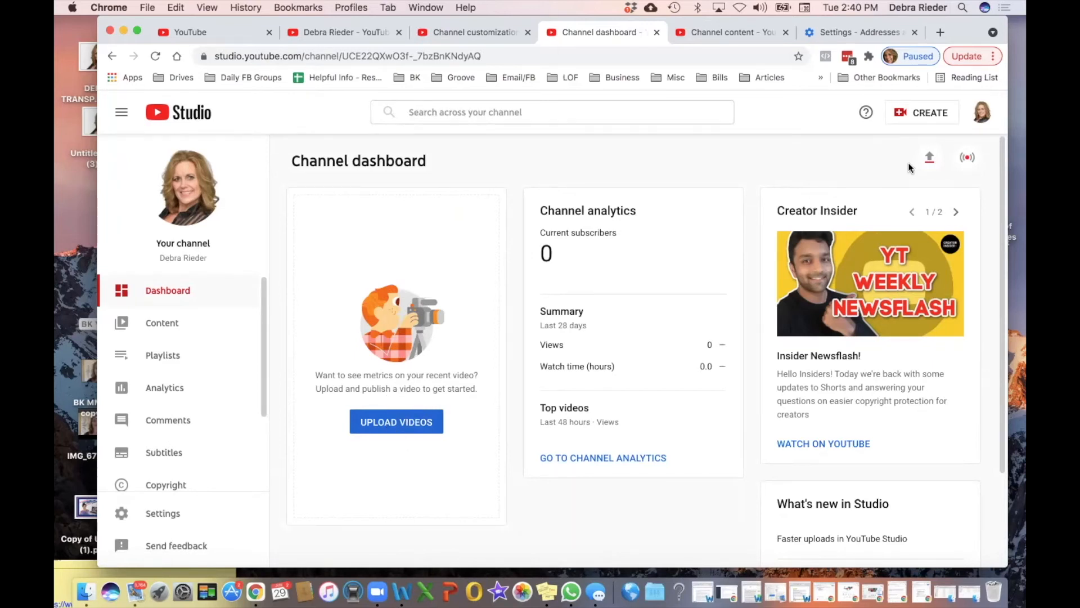
- Start a new upload through CREATE > Upload videos by dragging in BK MM FB AD copy.mp4
click(929, 162)
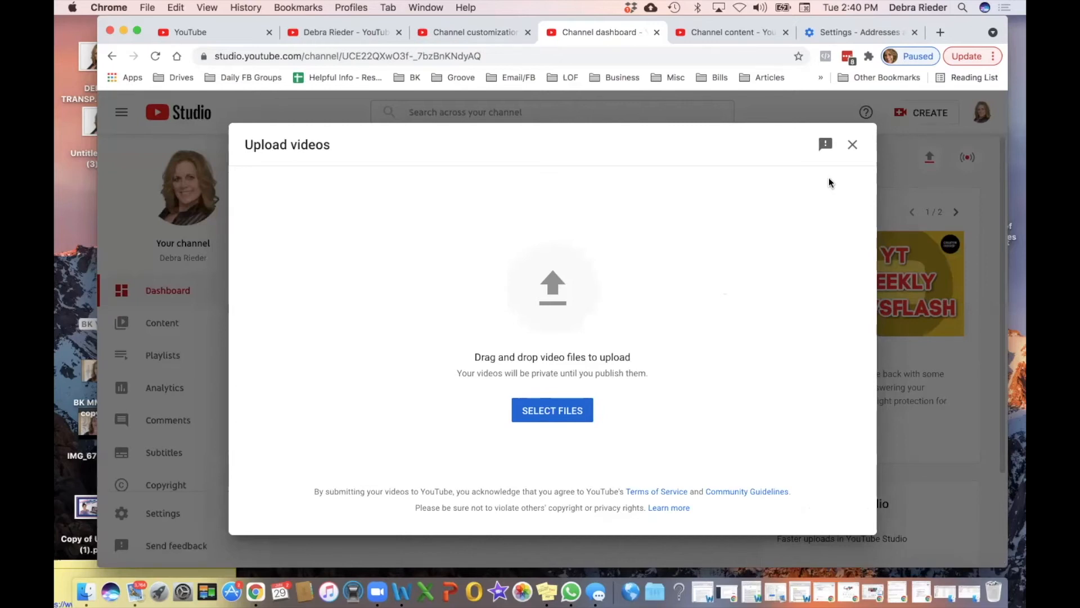
click(852, 145)
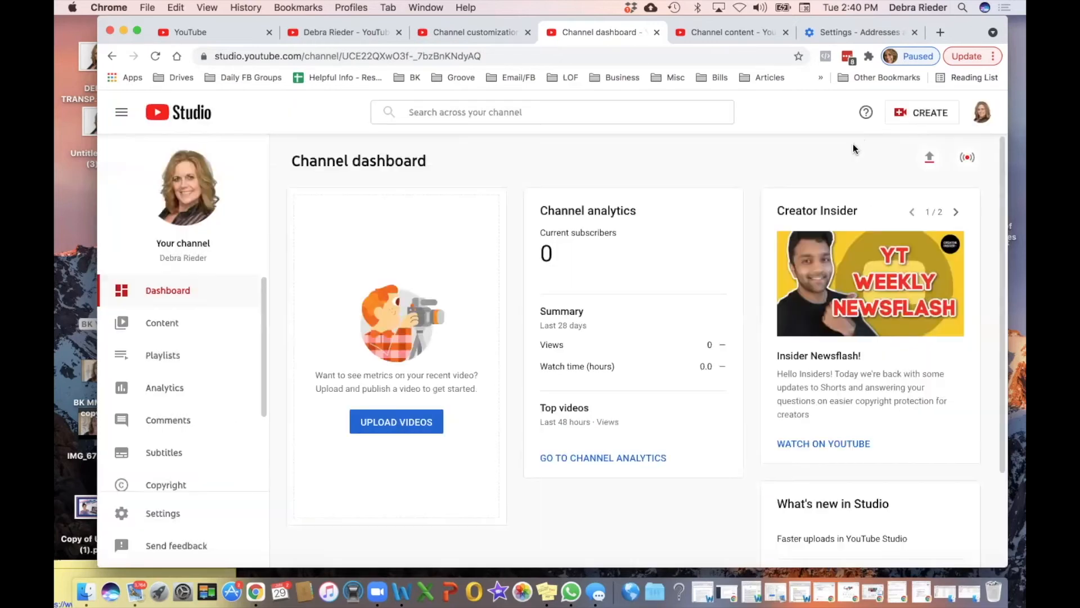
click(926, 115)
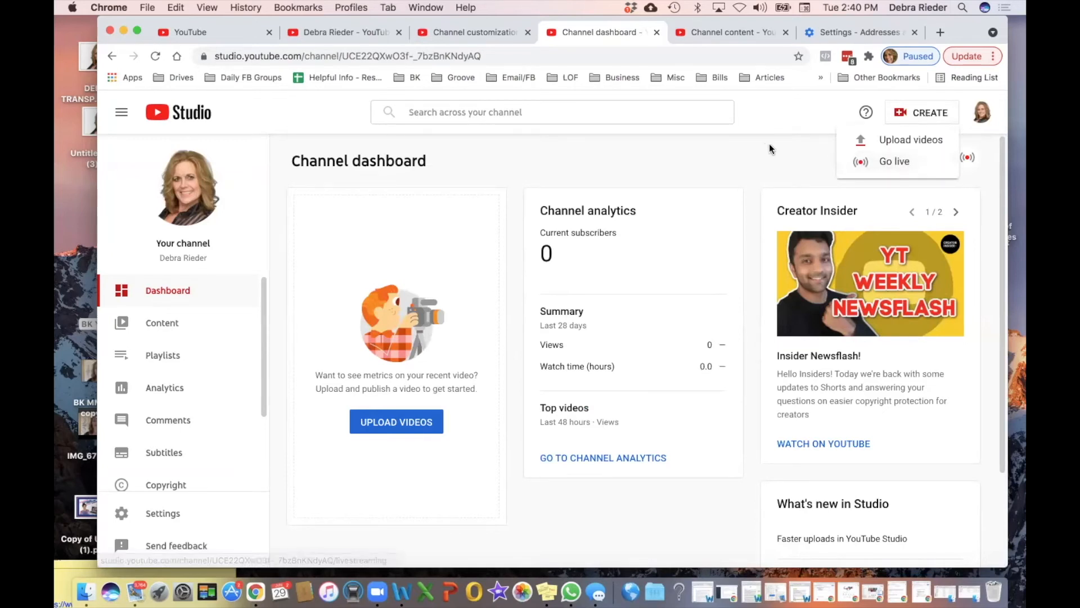
click(903, 148)
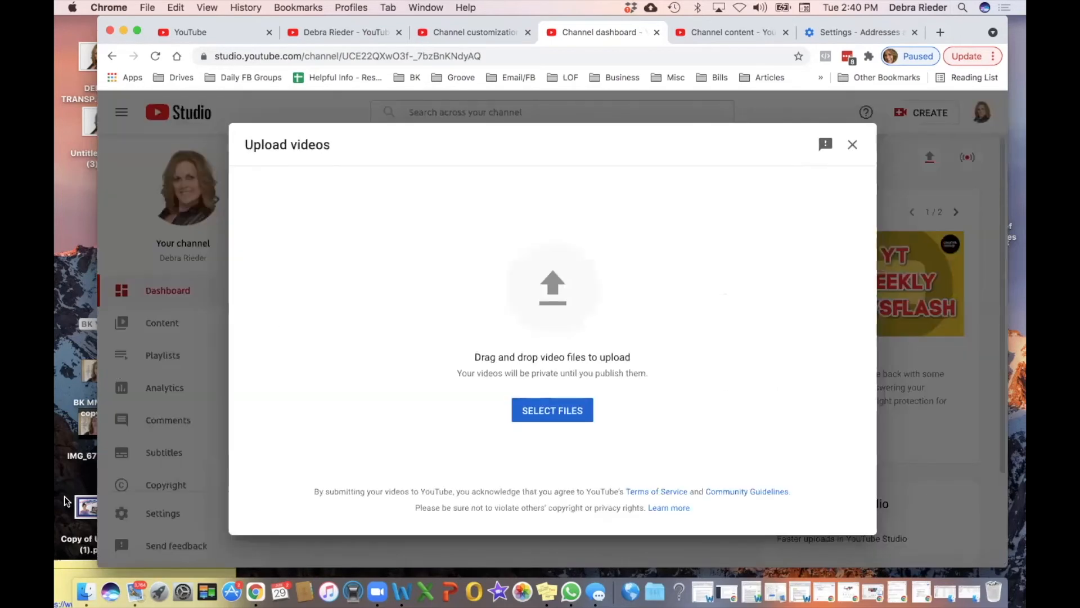
click(85, 425)
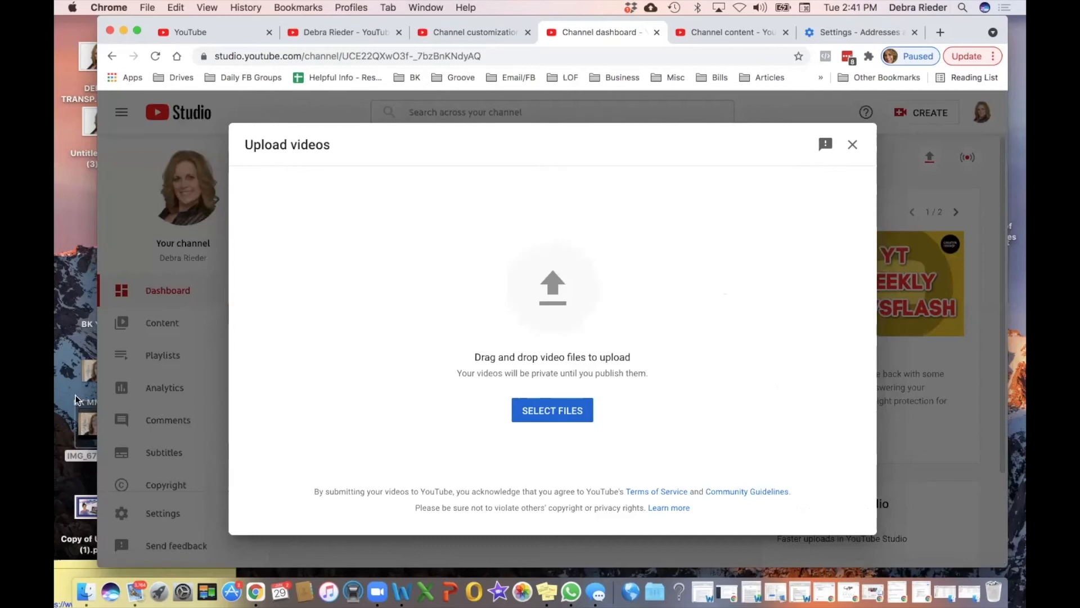
drag(89, 383, 548, 294)
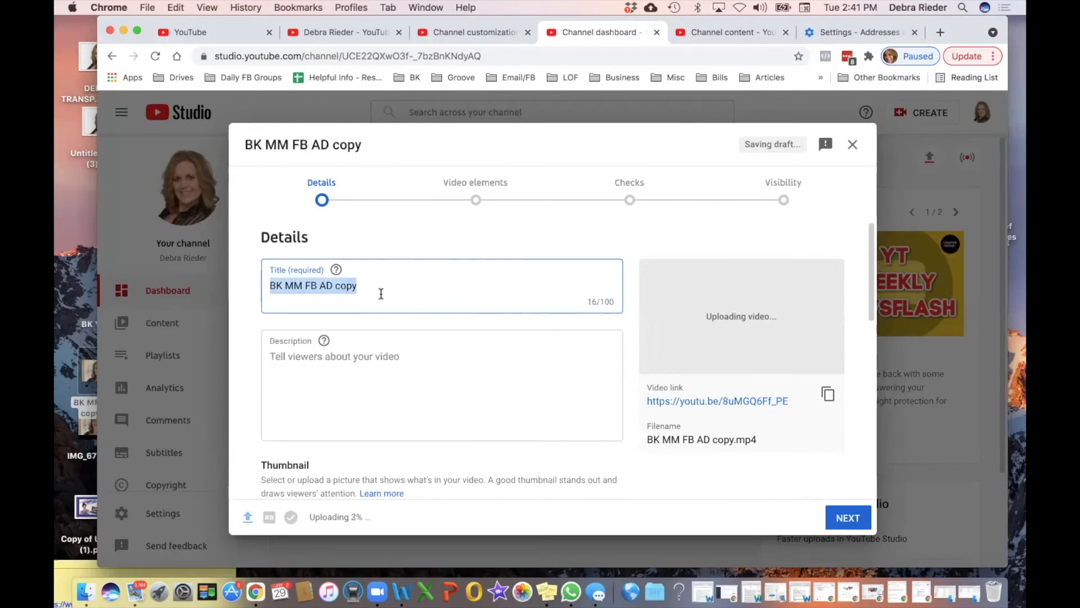
- Retitle the video from 'BK MM FB AD copy' to 'BK Mastermind Tutorial'
click(364, 287)
key(BackSpace)
key(BackSpace)
key(BackSpace)
key(BackSpace)
key(BackSpace)
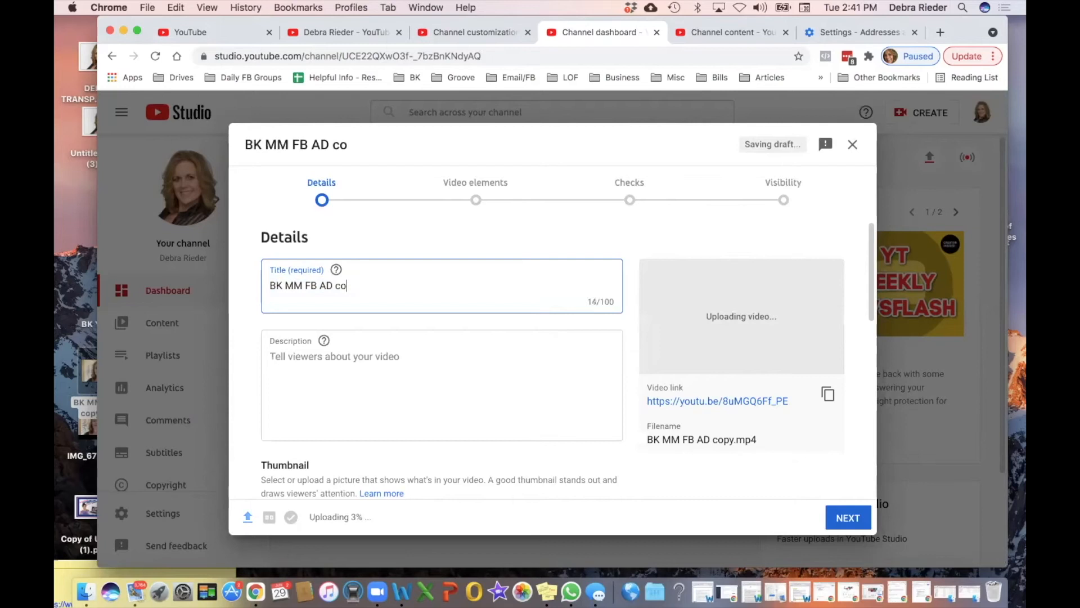
key(BackSpace)
key(BackSpace)
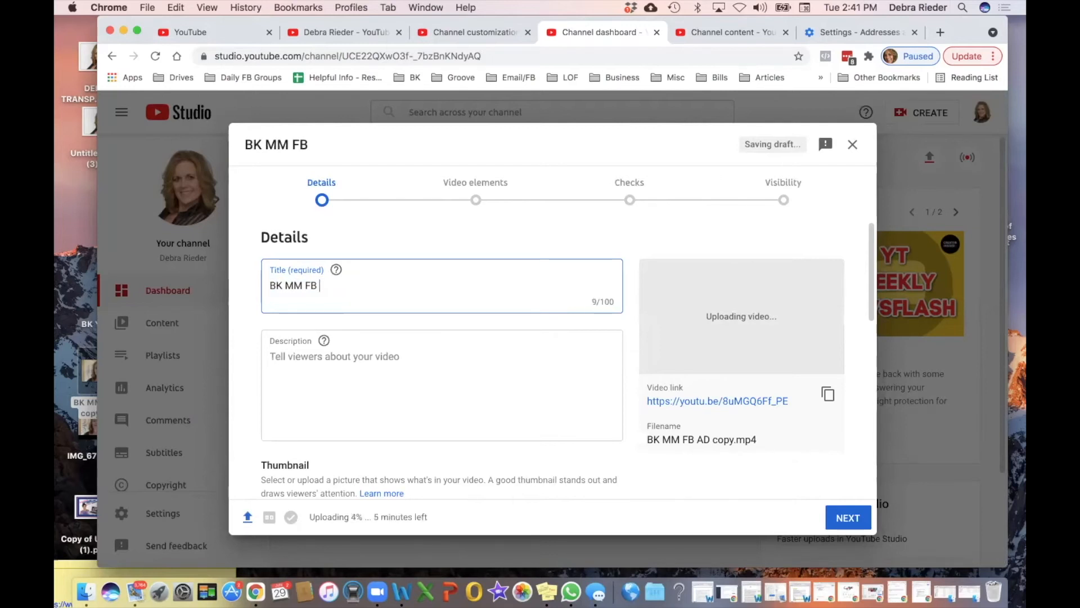
key(BackSpace)
key(BackSpace)
key(BackSpace)
key(BackSpace)
key(BackSpace)
key(BackSpace)
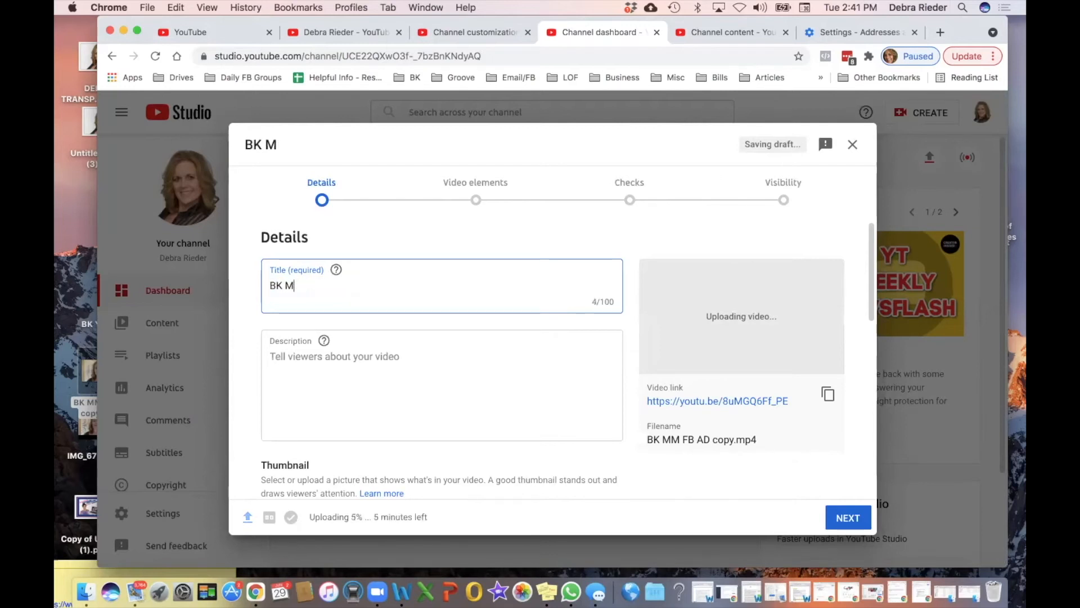
text(Mastermind )
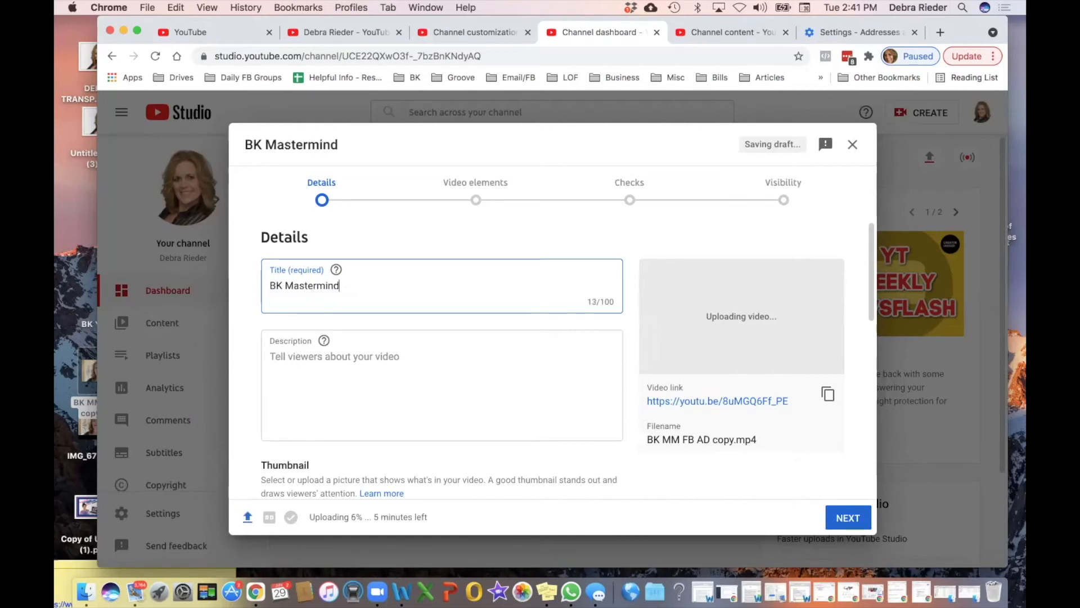
text( Tutorial)
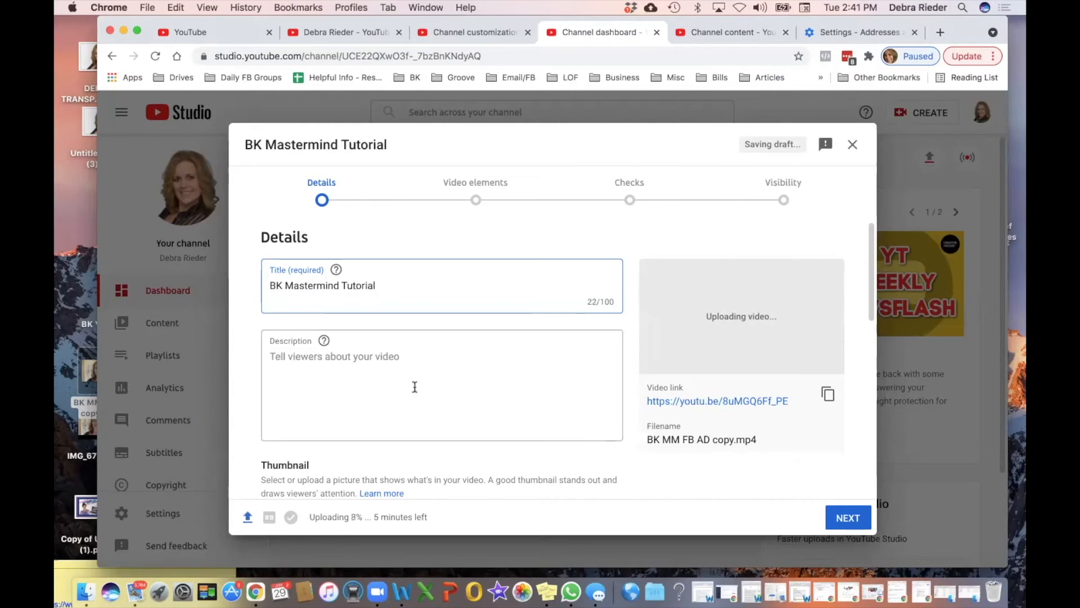
- Enter the description 'Describe here' and scroll through the remaining video details
click(341, 371)
text(Describe here)
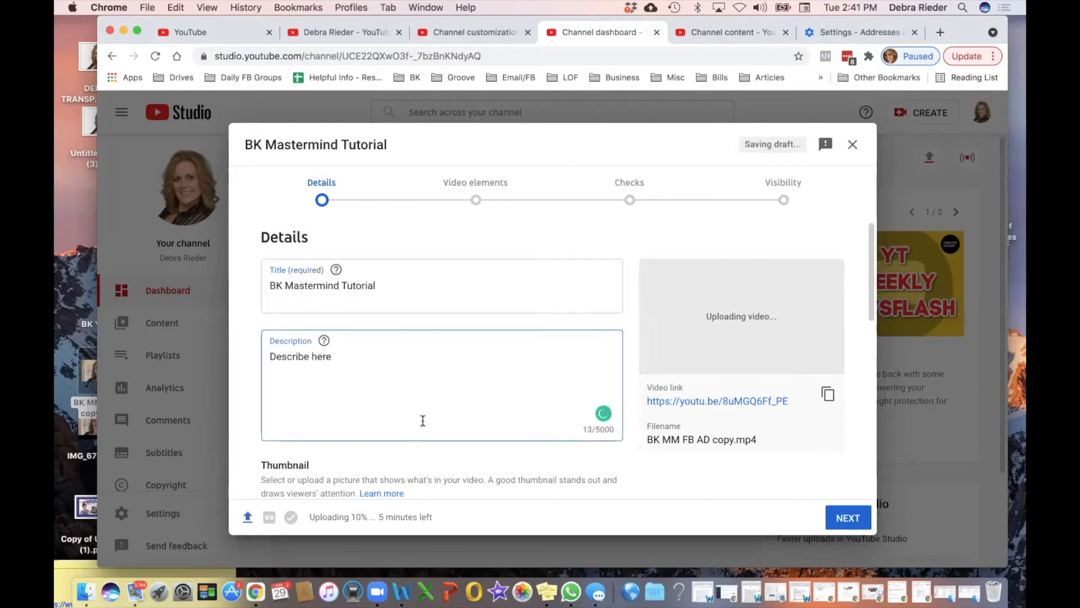
scroll(610, 440, down, 1)
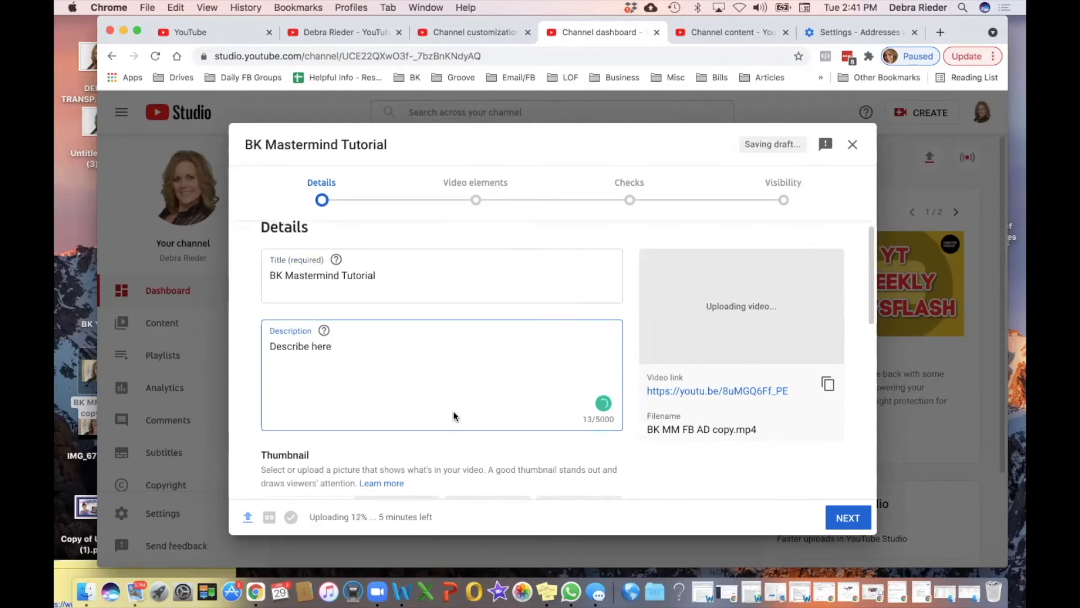
scroll(437, 400, down, 2)
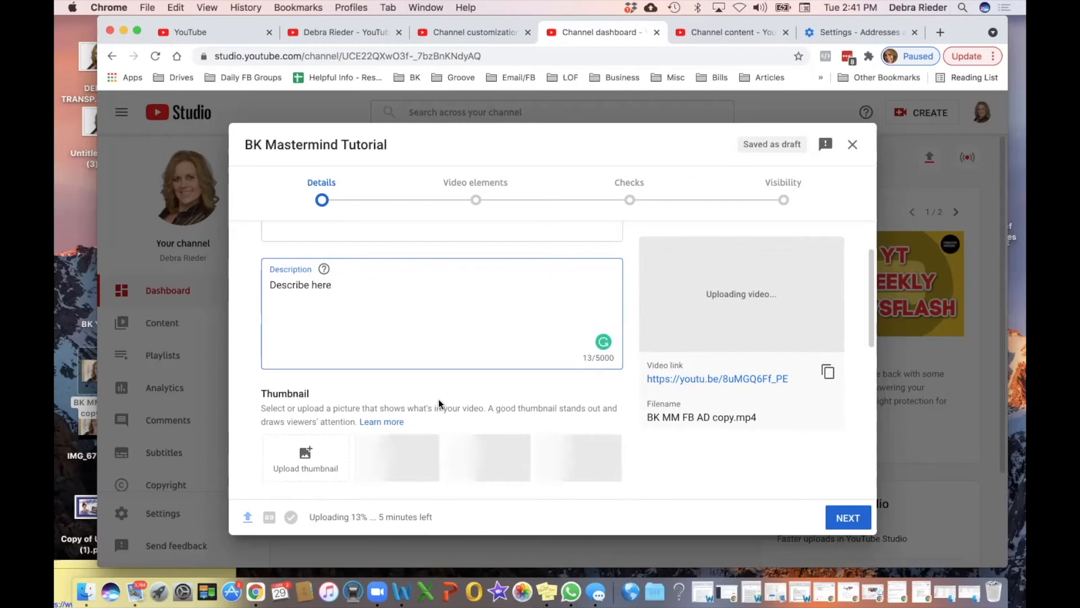
scroll(438, 400, down, 2)
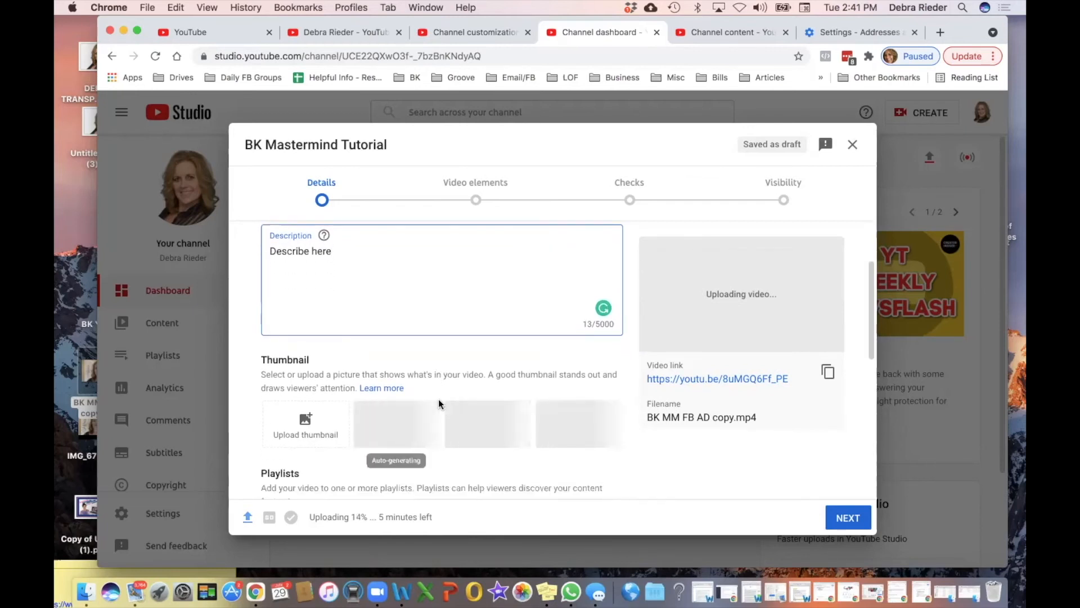
scroll(438, 399, down, 2)
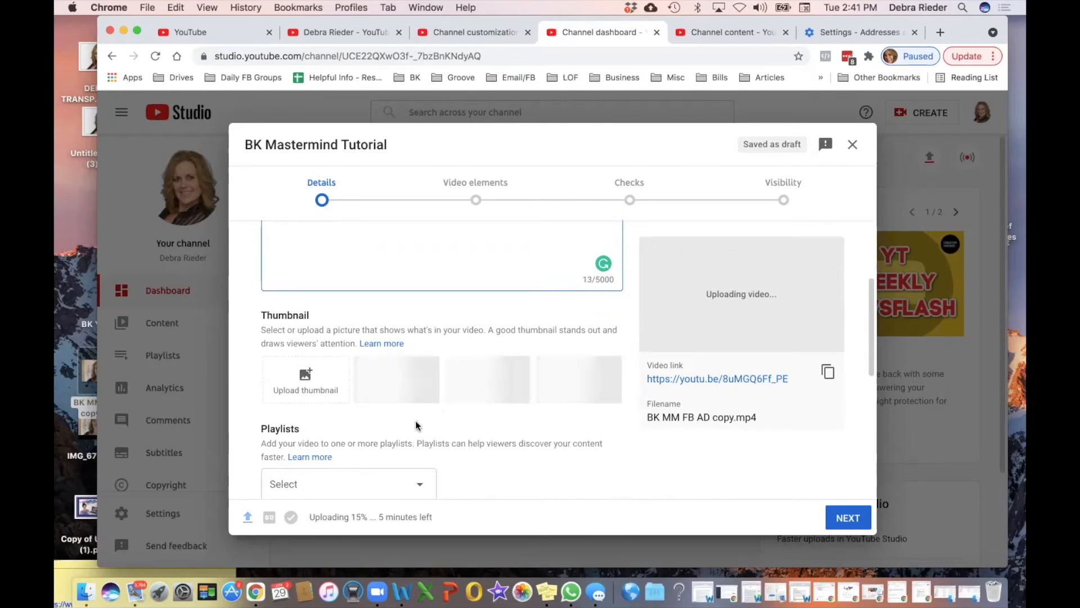
scroll(421, 416, down, 3)
scroll(420, 415, down, 1)
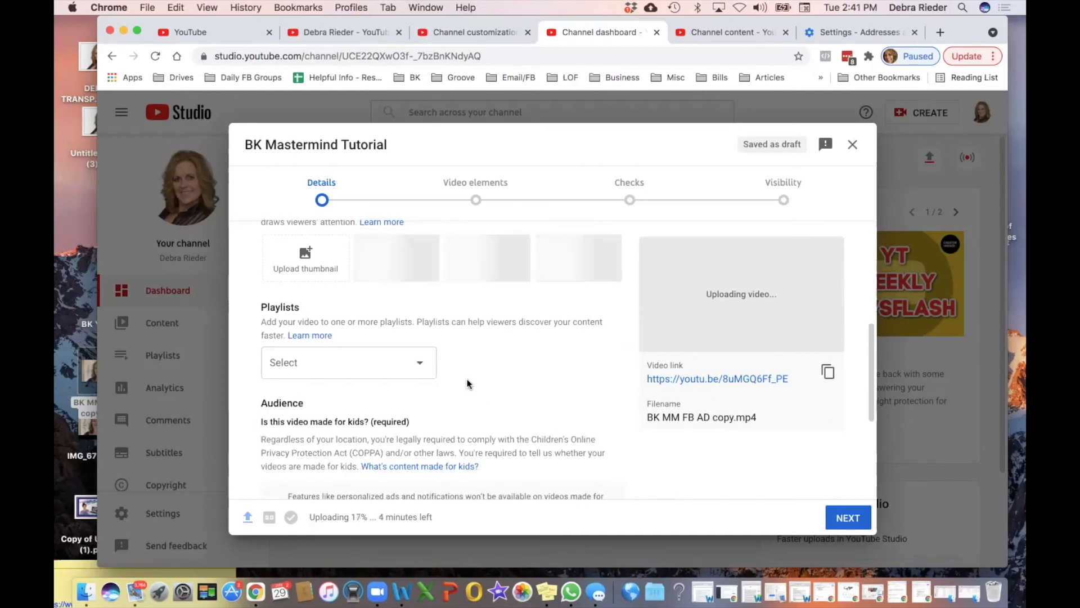
scroll(466, 380, down, 2)
scroll(466, 380, up, 1)
scroll(465, 380, up, 1)
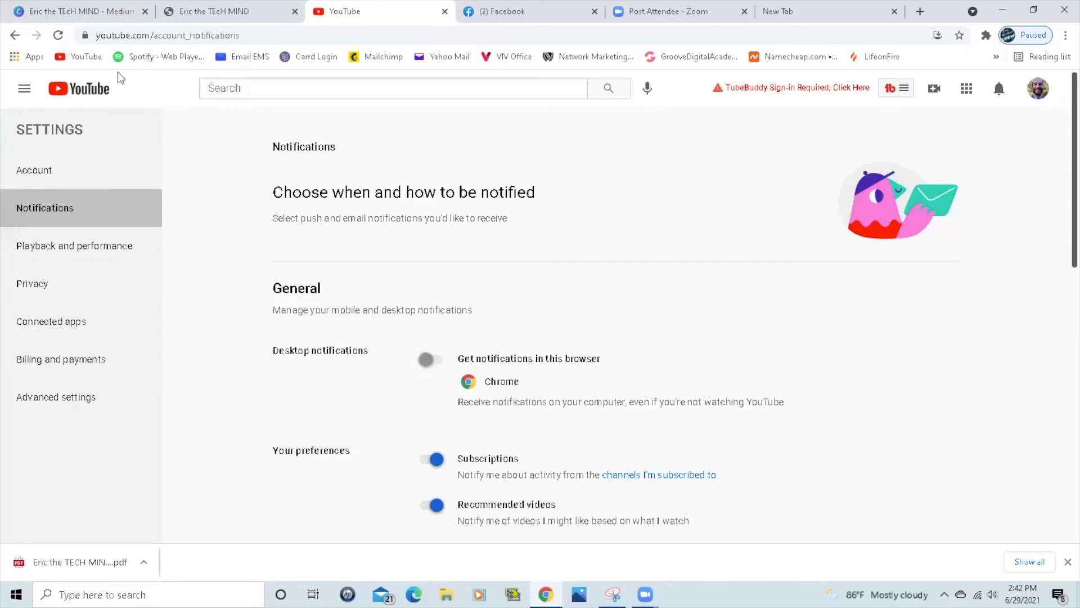
click(99, 98)
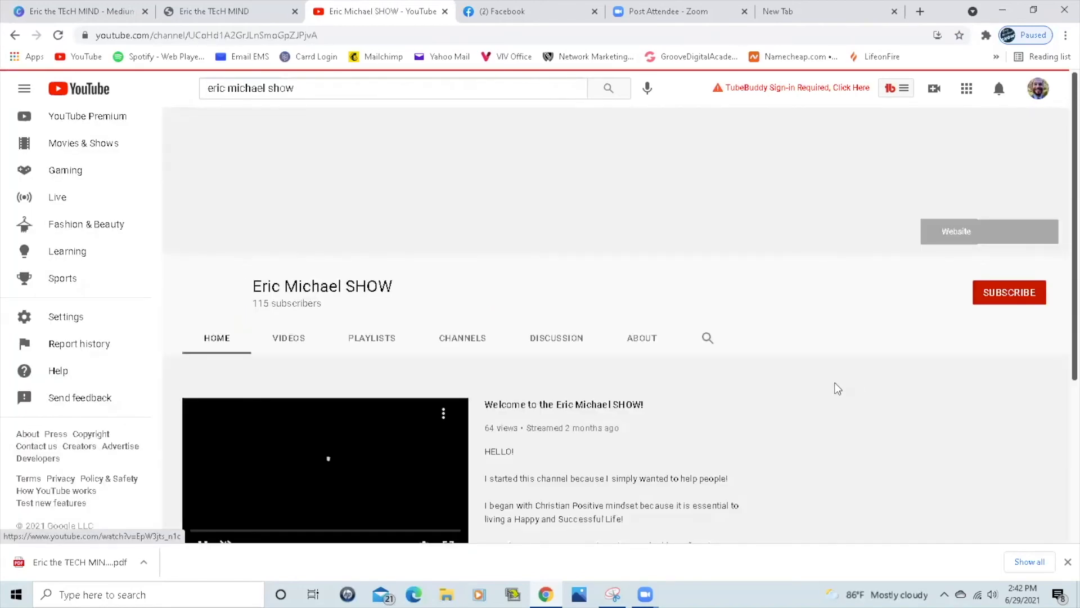
click(366, 342)
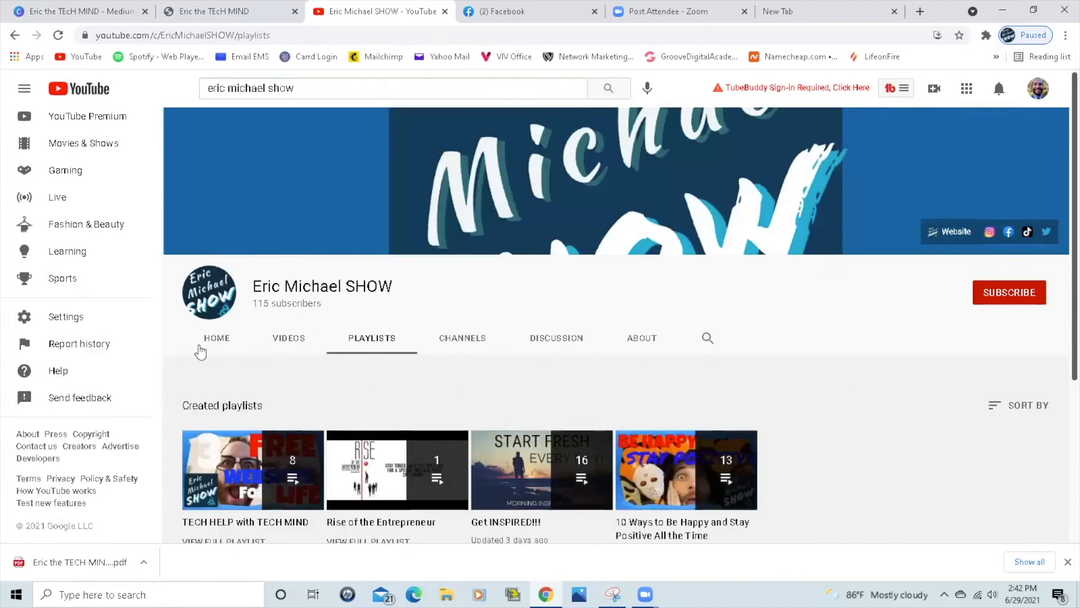
scroll(462, 381, down, 2)
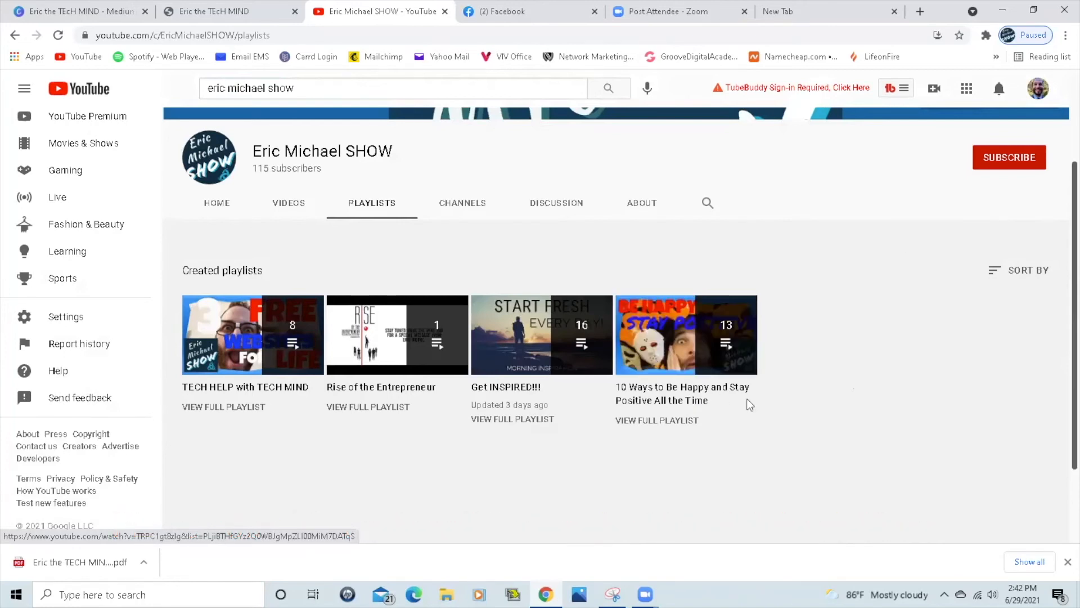
scroll(1061, 280, down, 2)
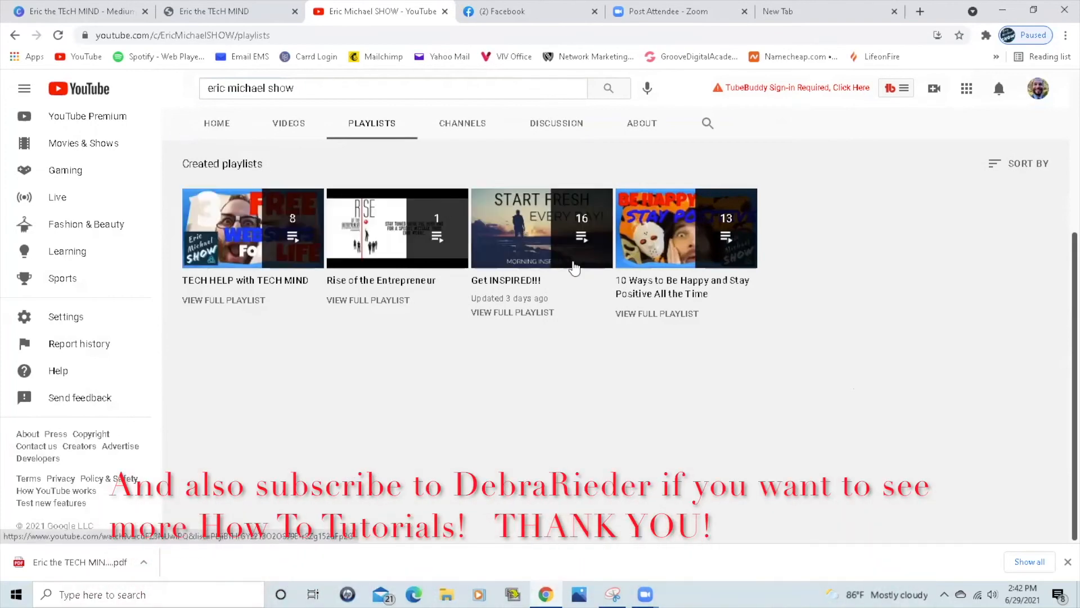
scroll(912, 263, up, 1)
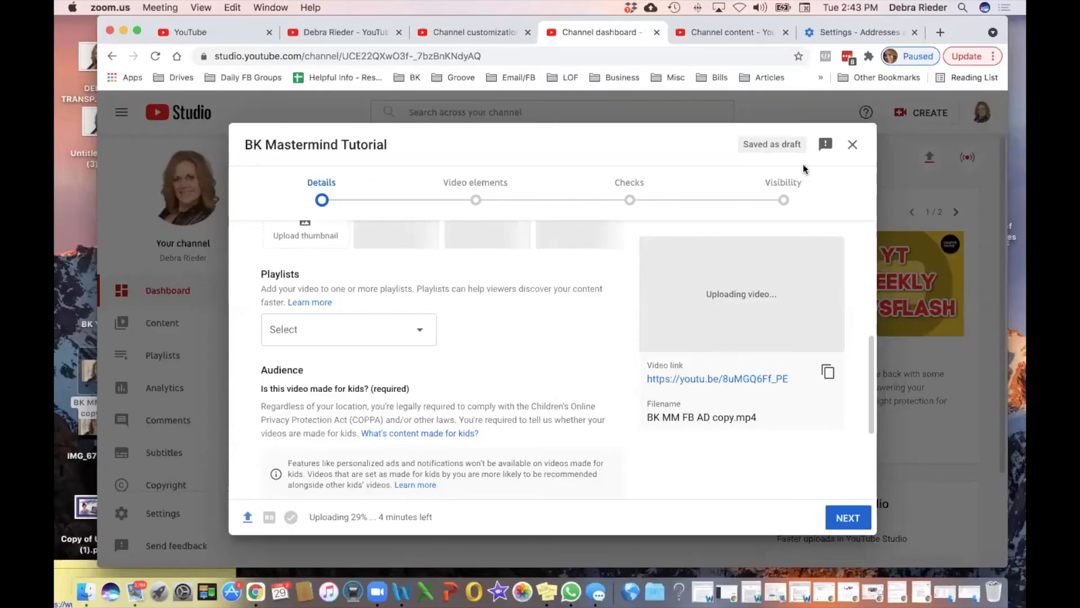
- Set the video's audience to 'No, it's not made for kids'
scroll(519, 302, up, 2)
scroll(519, 303, up, 2)
scroll(518, 303, down, 3)
scroll(520, 307, down, 2)
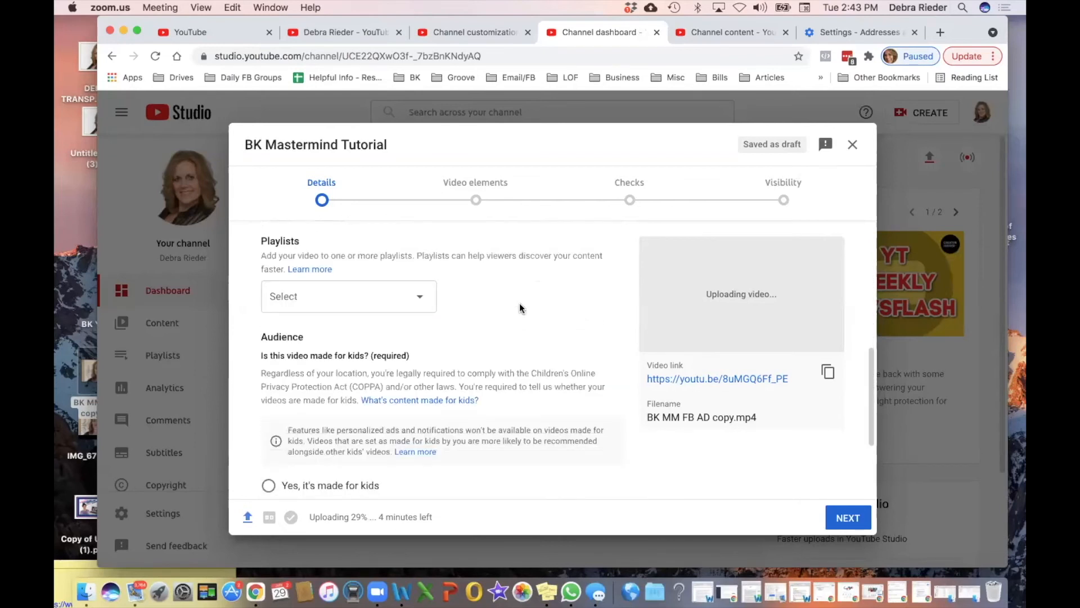
scroll(518, 303, up, 5)
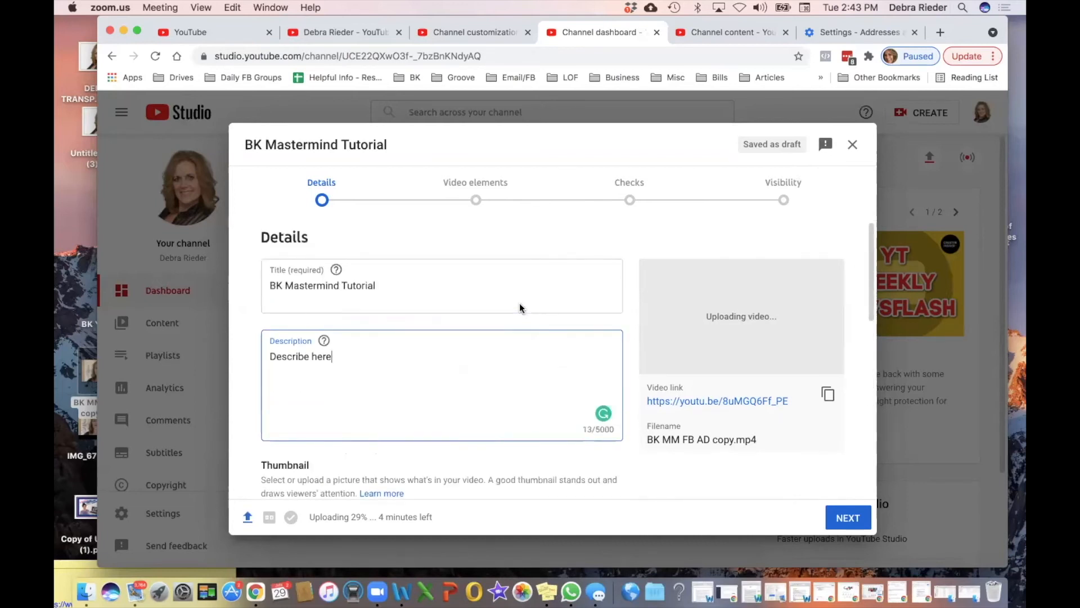
scroll(519, 303, down, 5)
scroll(518, 302, down, 5)
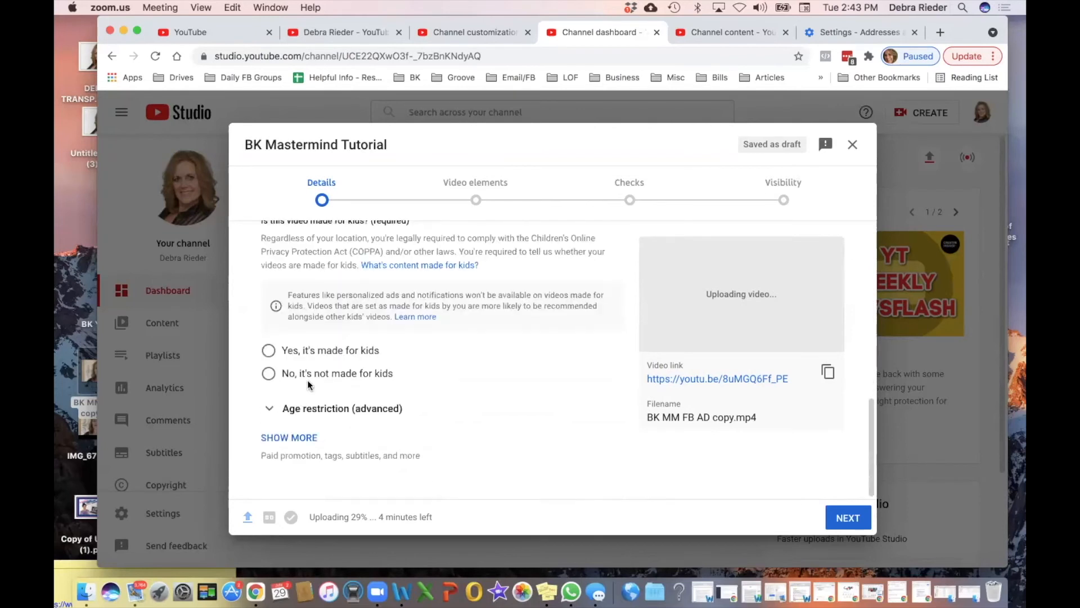
click(269, 373)
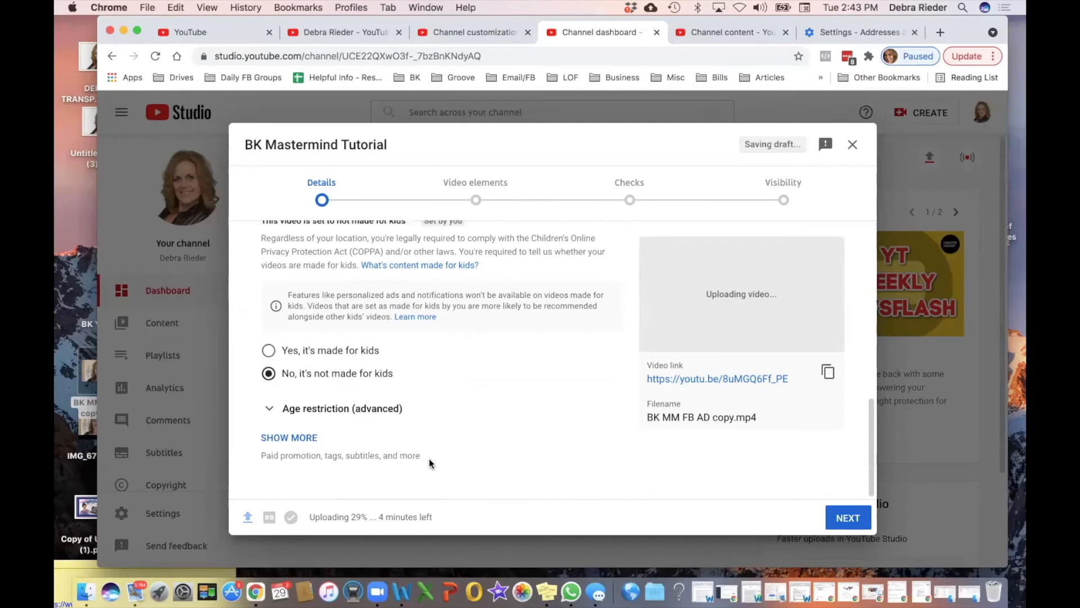
- Review the extra options under SHOW MORE, then close the upload dialog
click(304, 439)
scroll(364, 454, down, 5)
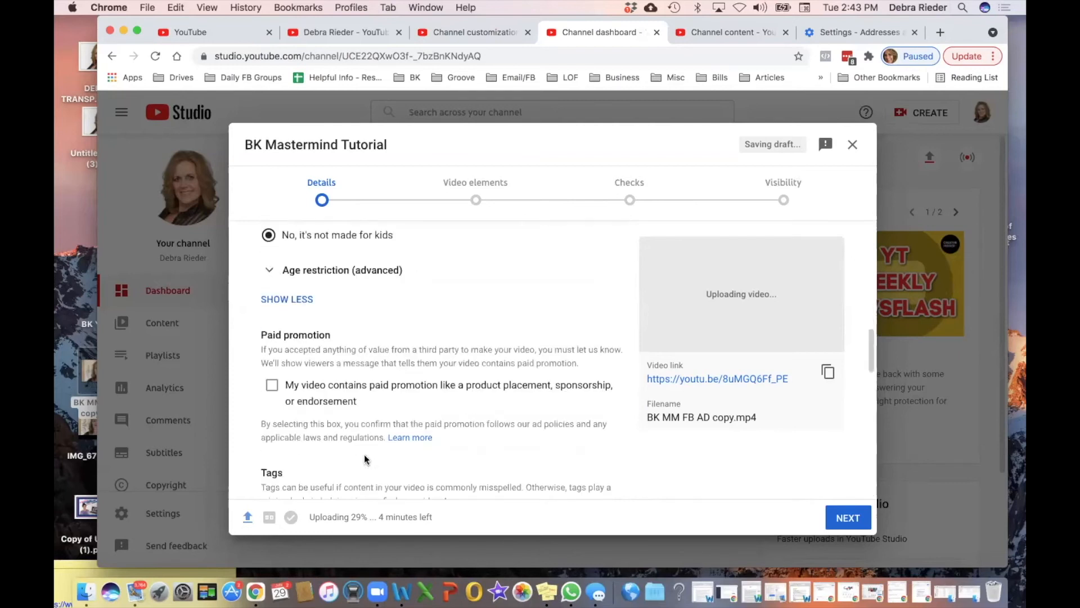
scroll(363, 454, down, 10)
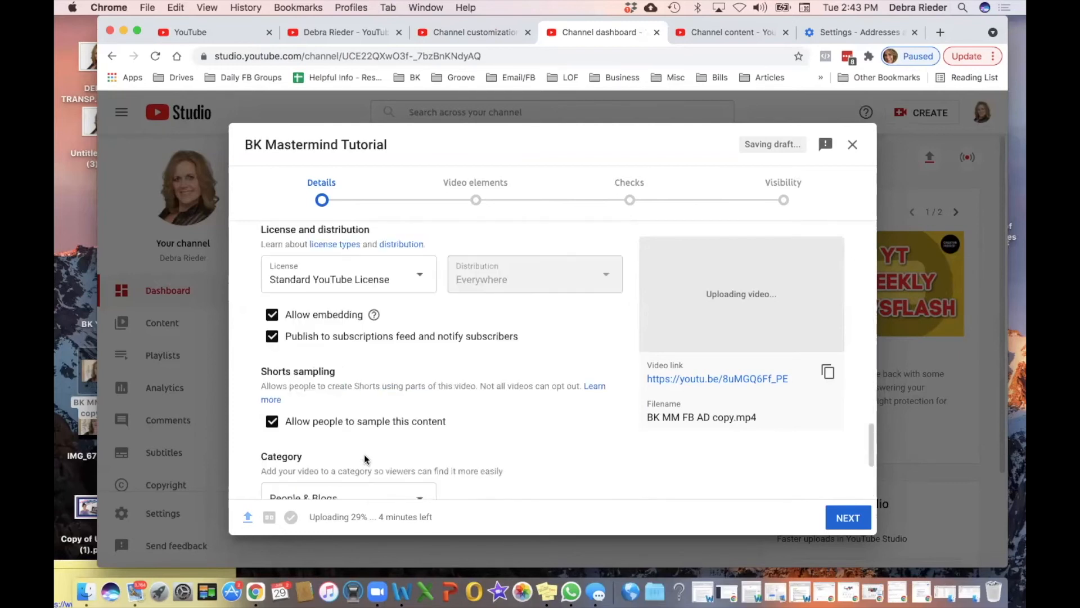
scroll(364, 458, down, 1)
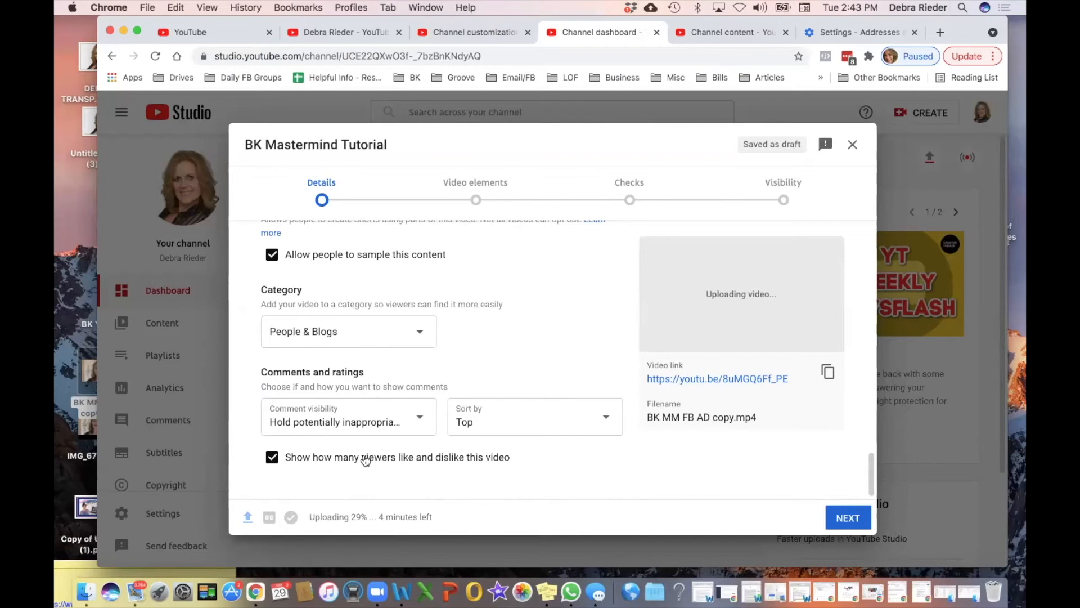
scroll(366, 460, up, 10)
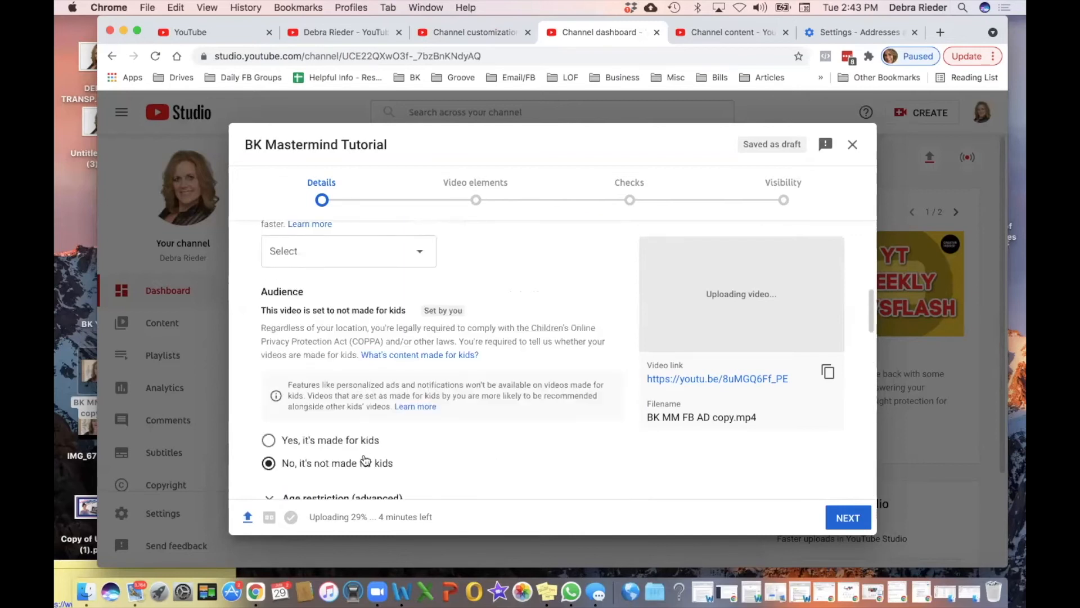
scroll(366, 460, up, 1)
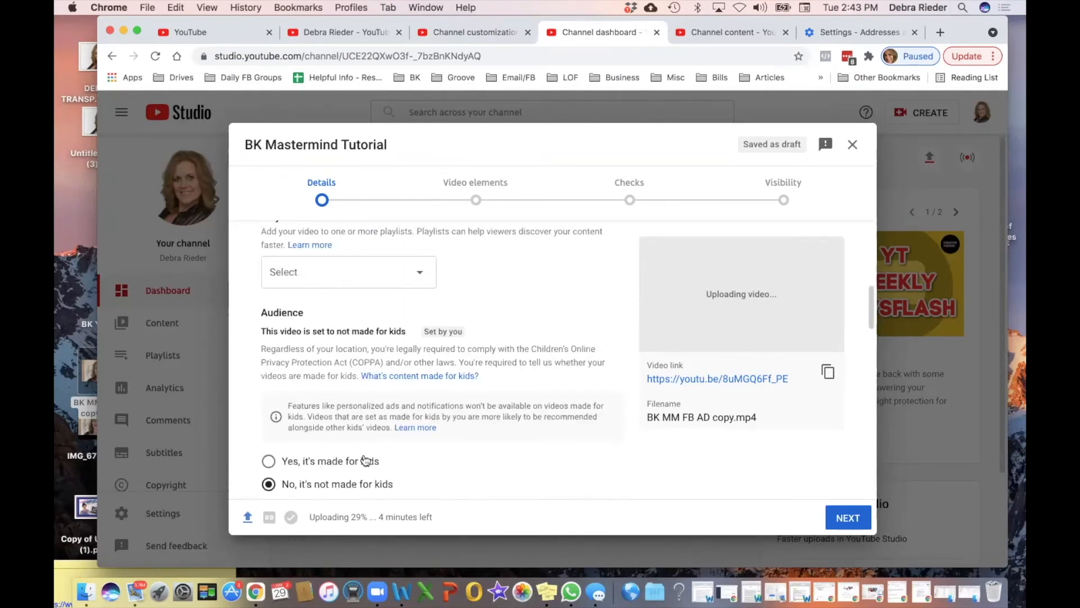
click(853, 146)
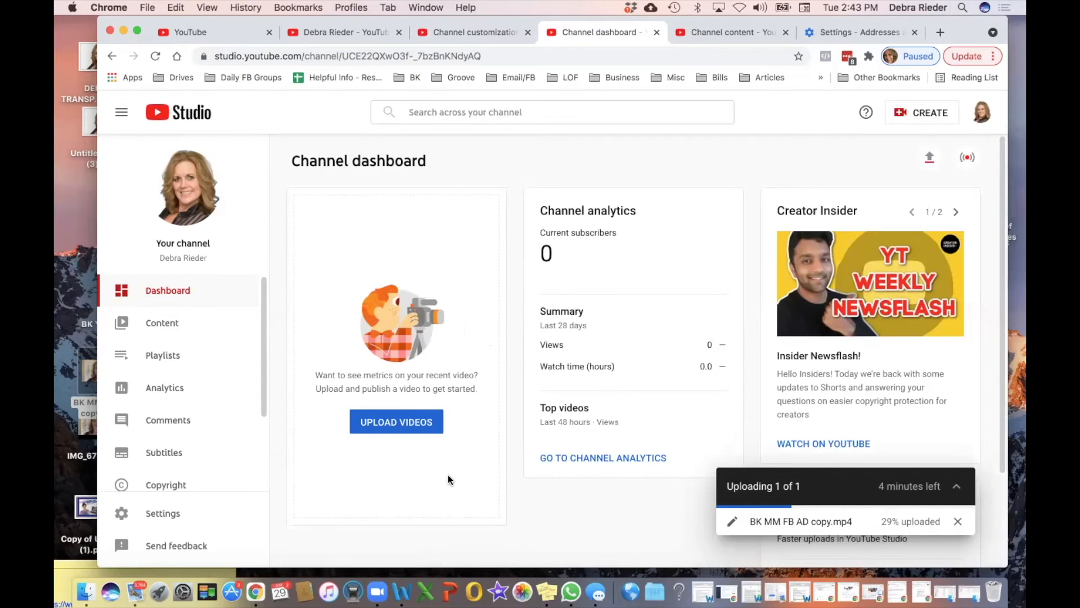
- In channel Settings, check the country list without changing it and go to Advanced settings
click(171, 512)
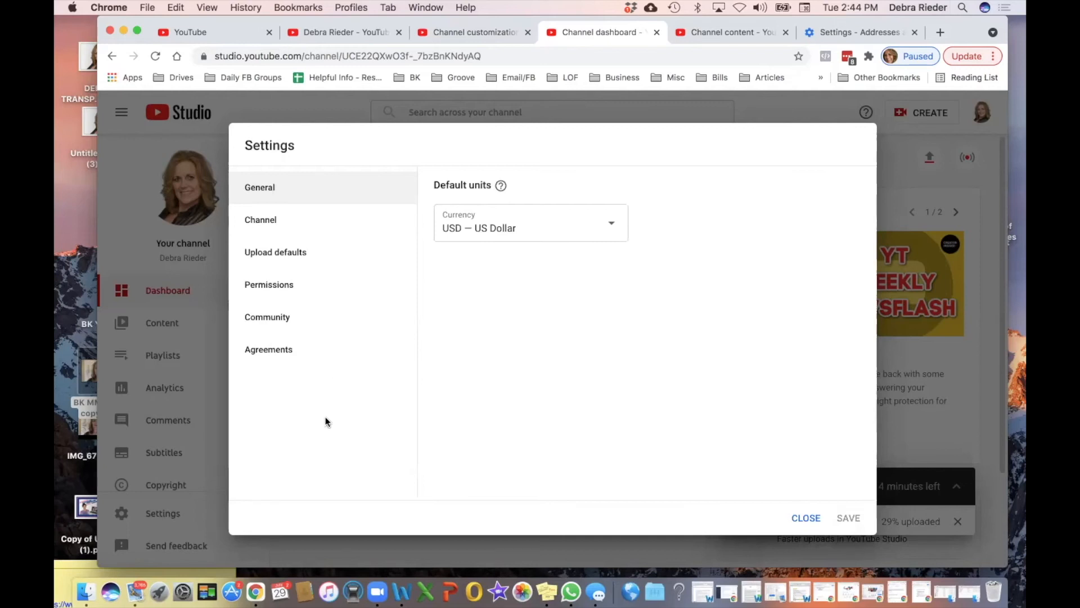
click(269, 223)
click(543, 273)
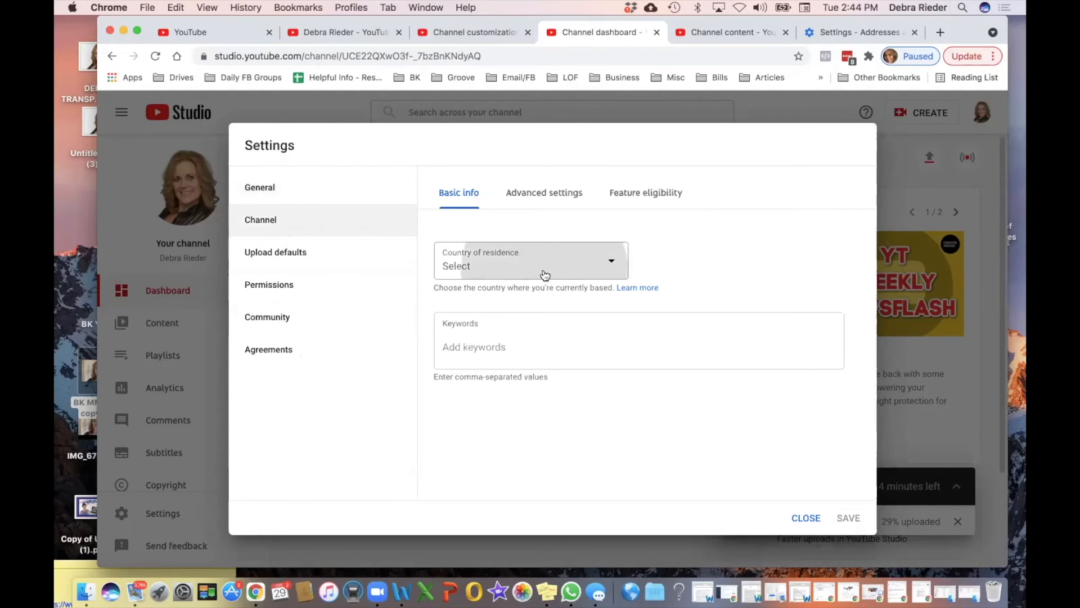
scroll(499, 405, down, 10)
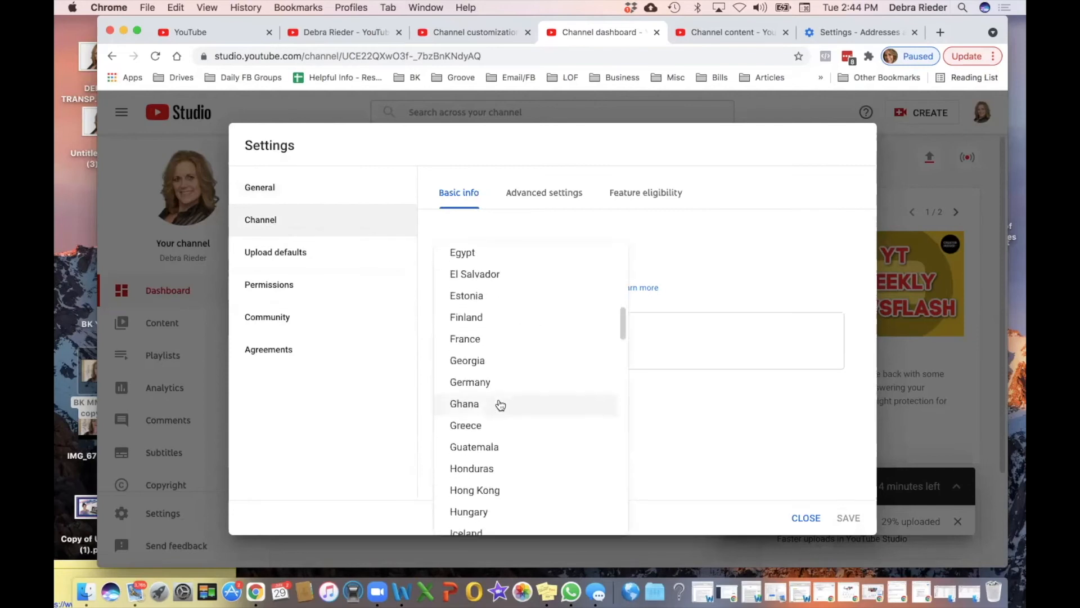
scroll(499, 405, up, 3)
click(536, 198)
click(538, 196)
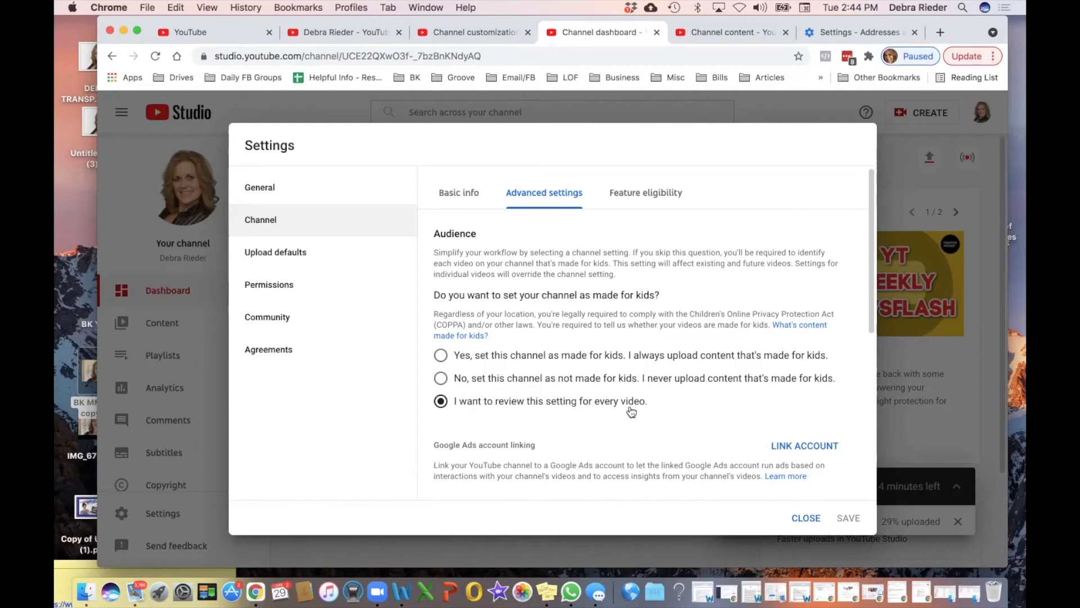
- Choose 'No, set this channel as not made for kids' and tick 'Don't show potentially inappropriate words'
click(442, 380)
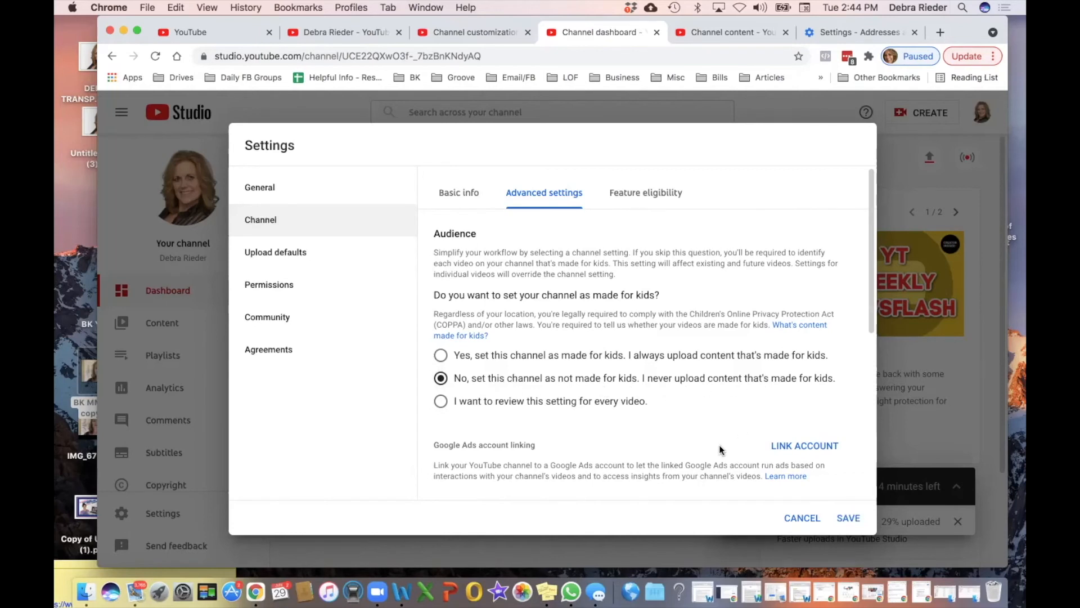
scroll(712, 440, down, 2)
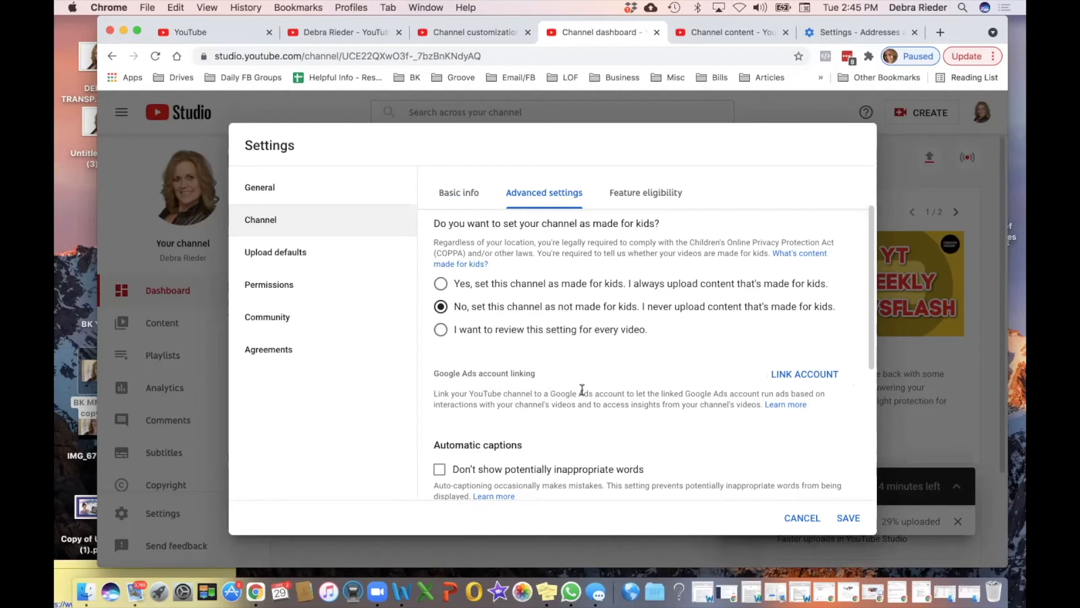
scroll(581, 390, down, 3)
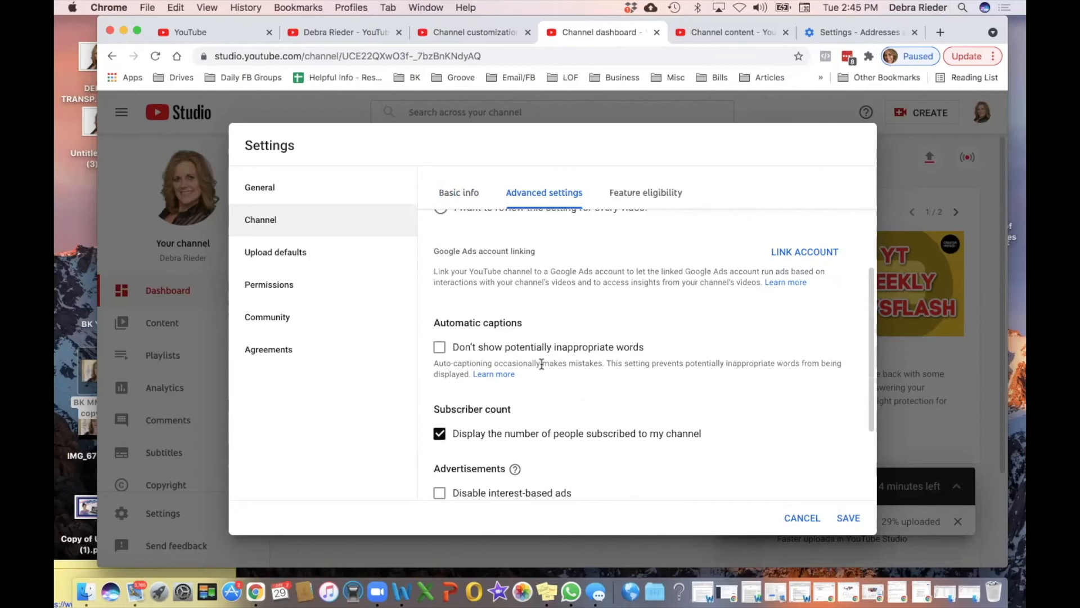
click(440, 349)
scroll(532, 417, down, 3)
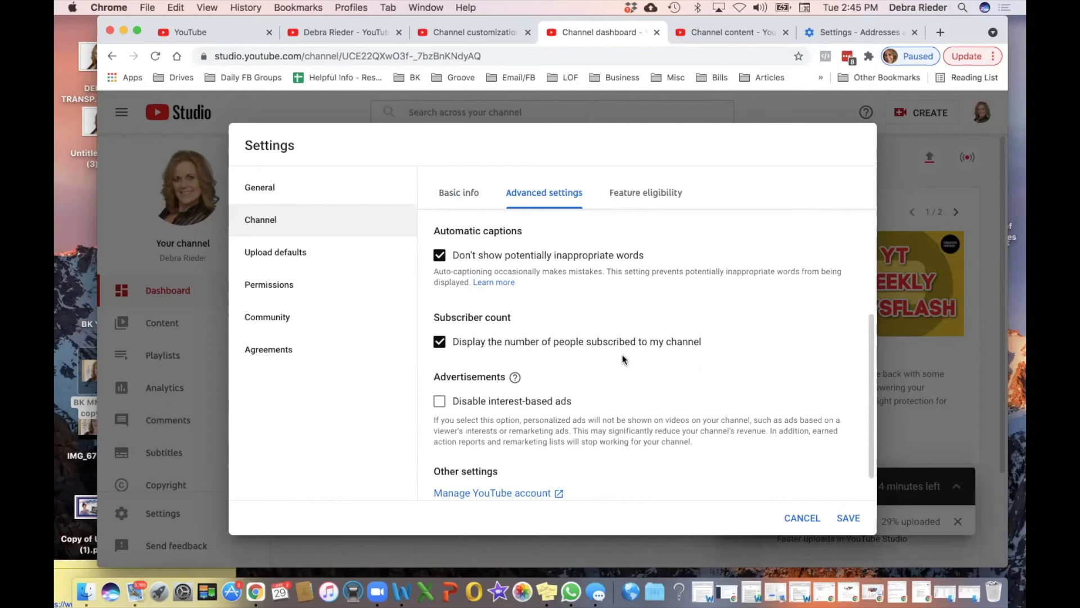
scroll(652, 374, down, 1)
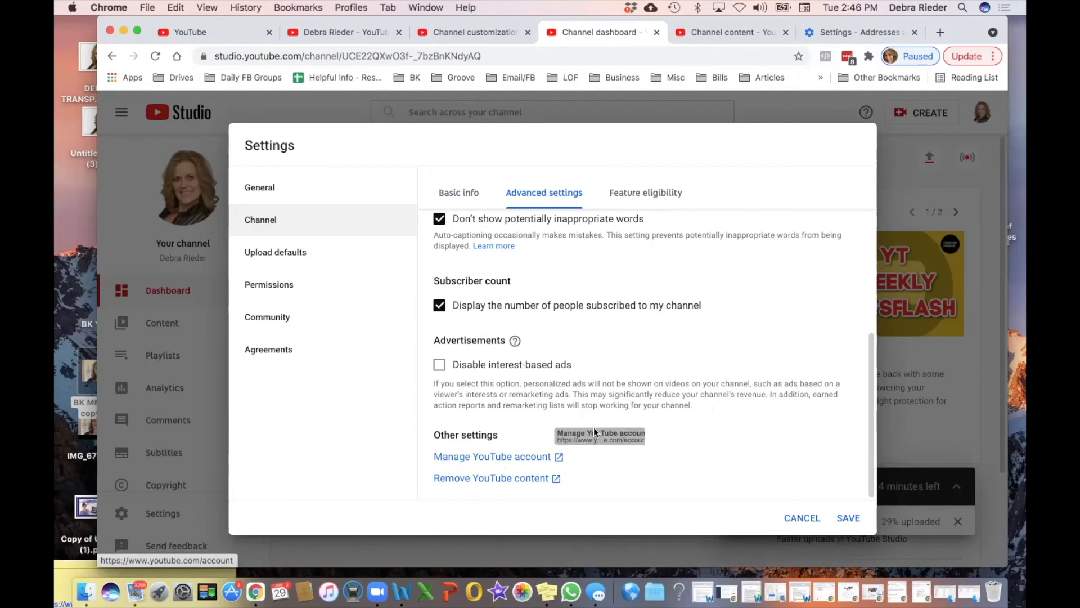
- Open the YouTube account settings in a new tab via Manage YouTube account
click(458, 457)
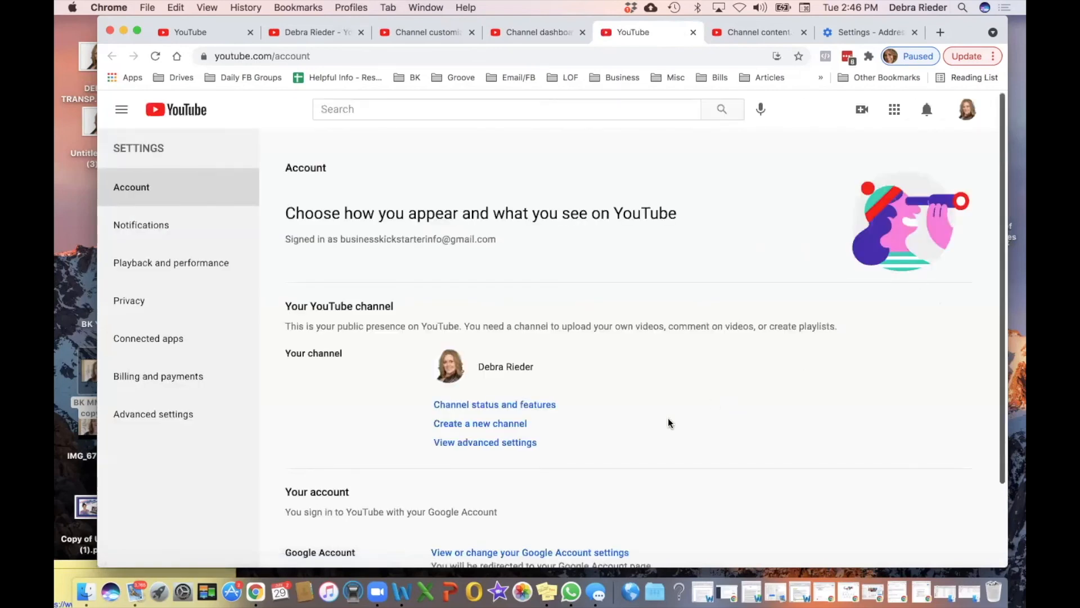
scroll(669, 422, down, 3)
scroll(669, 422, down, 1)
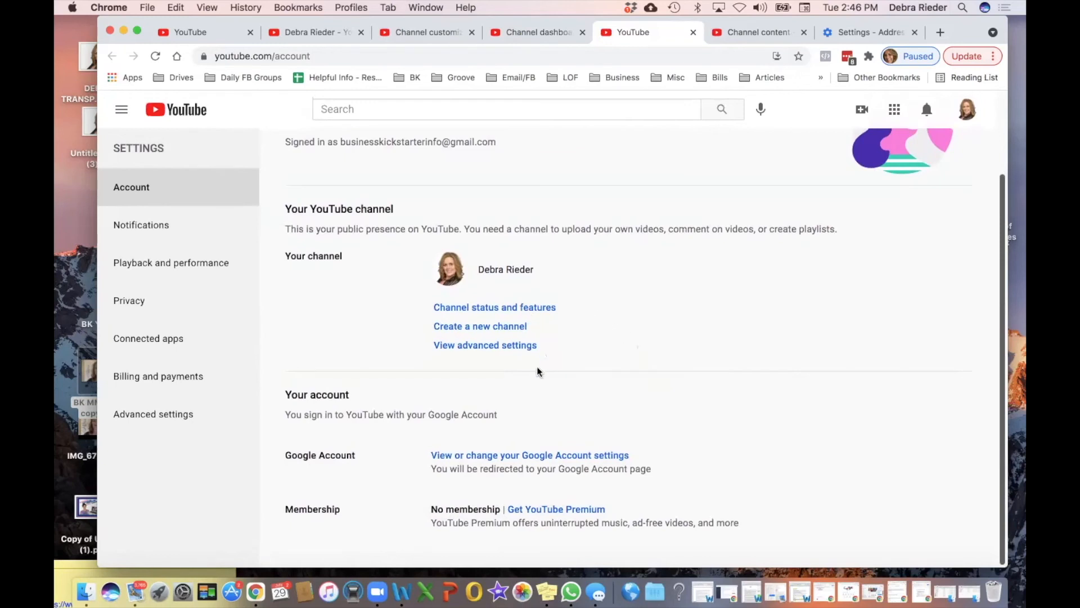
- View the Google Account settings page, then return to the Studio channel dashboard tab
click(527, 457)
scroll(528, 453, down, 2)
scroll(528, 453, up, 1)
scroll(527, 454, up, 2)
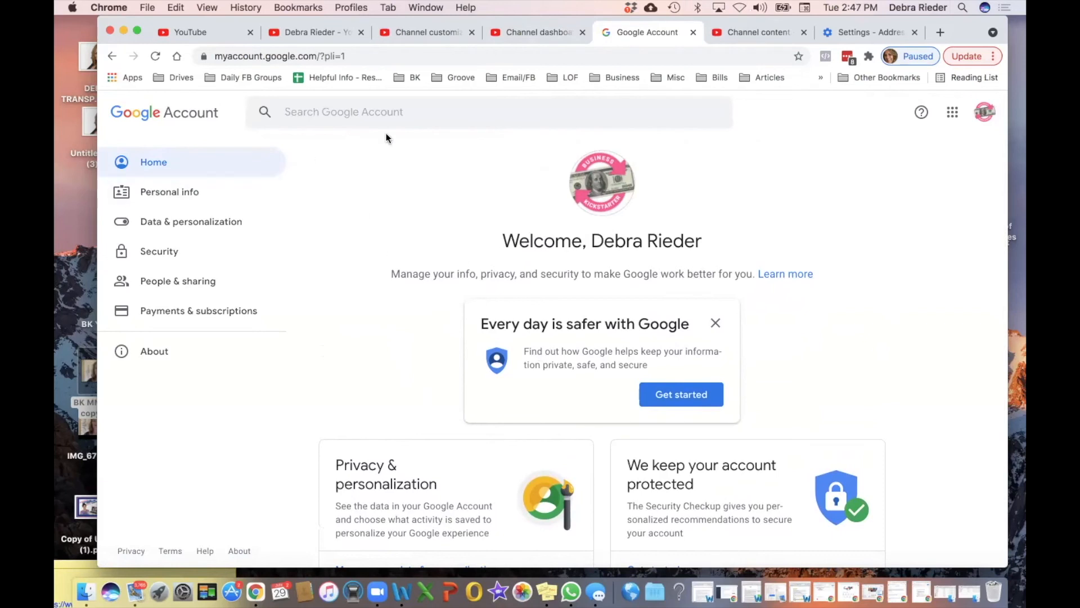
click(523, 28)
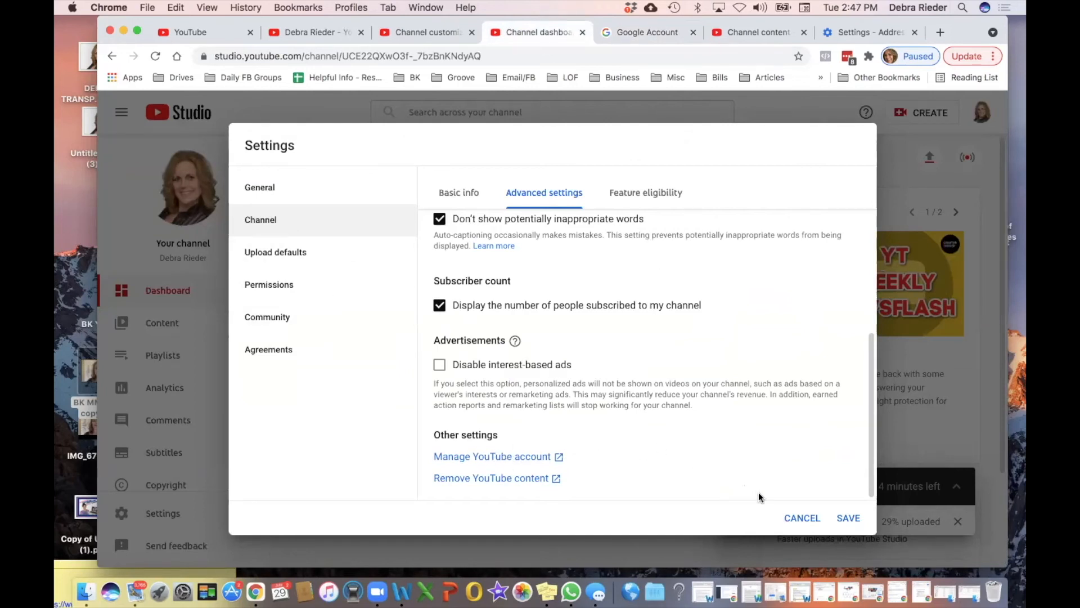
- Save the audience and caption settings, then bring up Upload defaults with the Title field focused
click(850, 518)
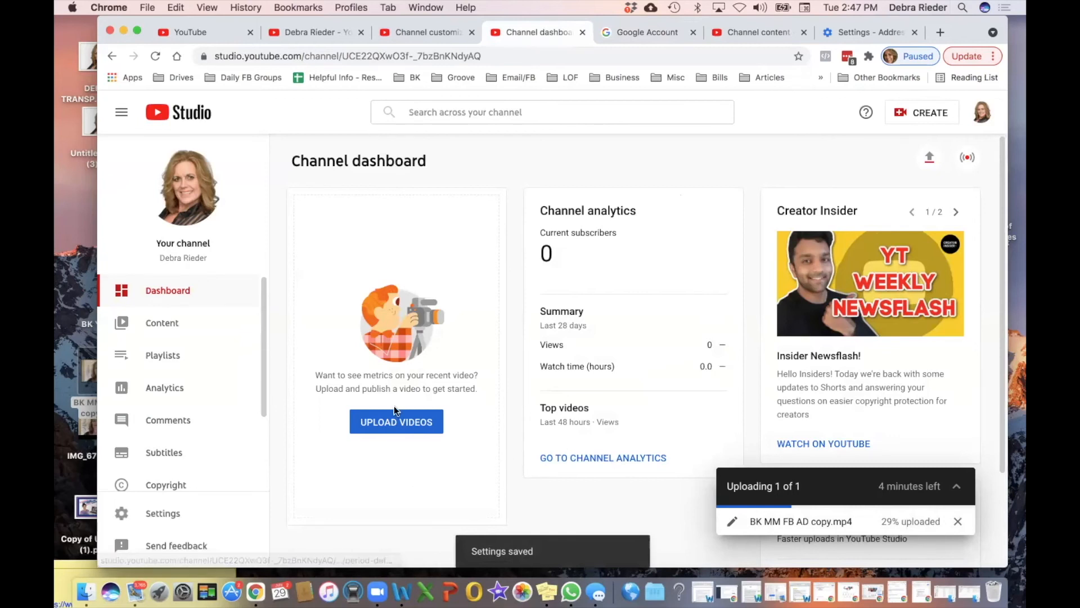
click(169, 514)
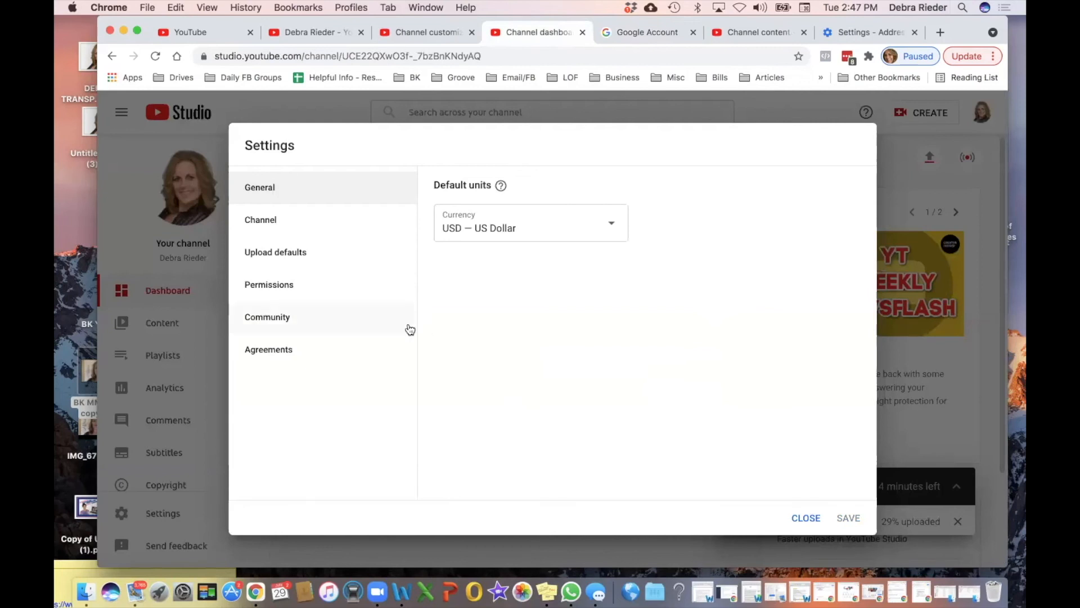
click(274, 252)
click(580, 262)
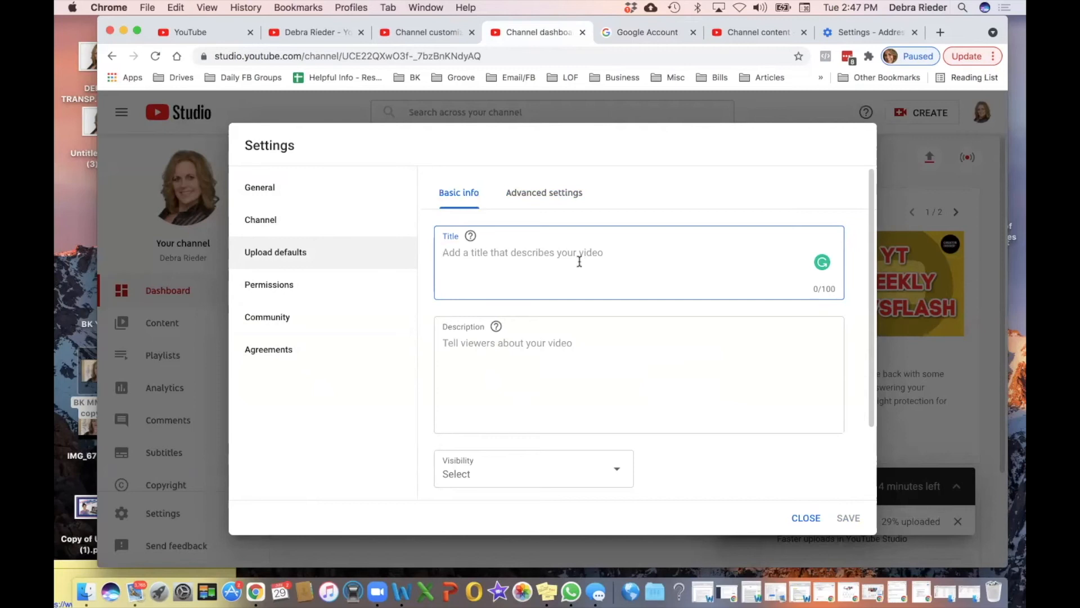
- Replace the default title text with 'How to set up a YouTube Channel from scratch'
text(Tech)
text(, s)
text(St)
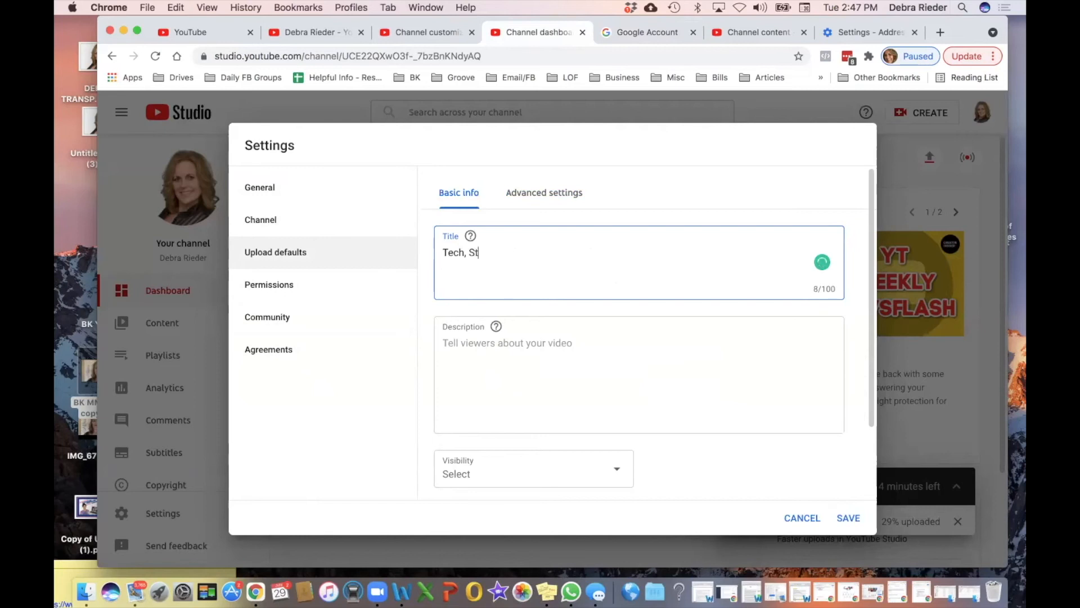
text(art-Up Entrepreneur,)
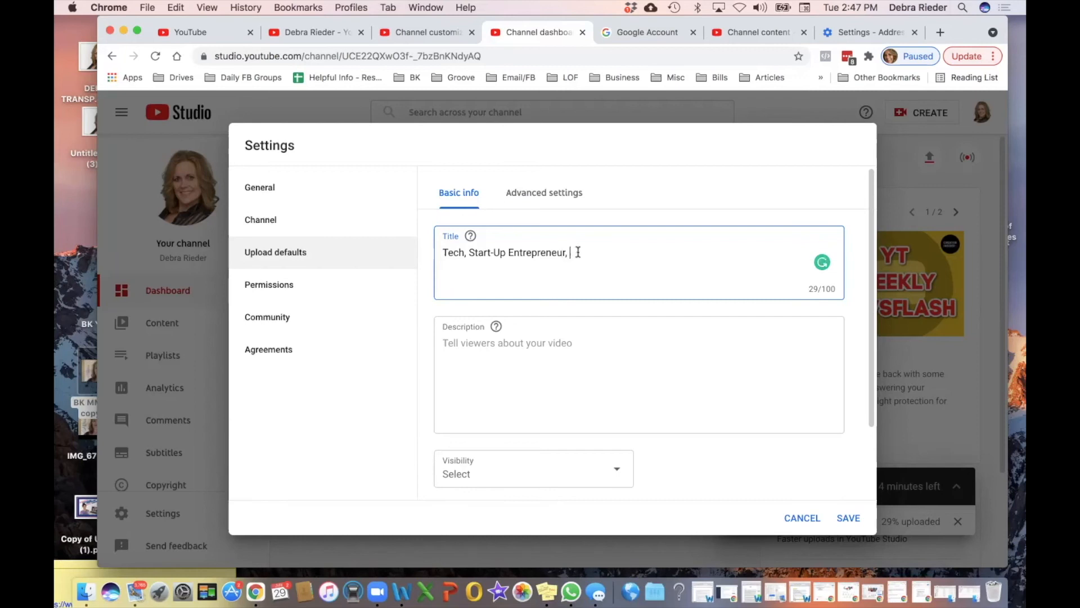
key(super+a)
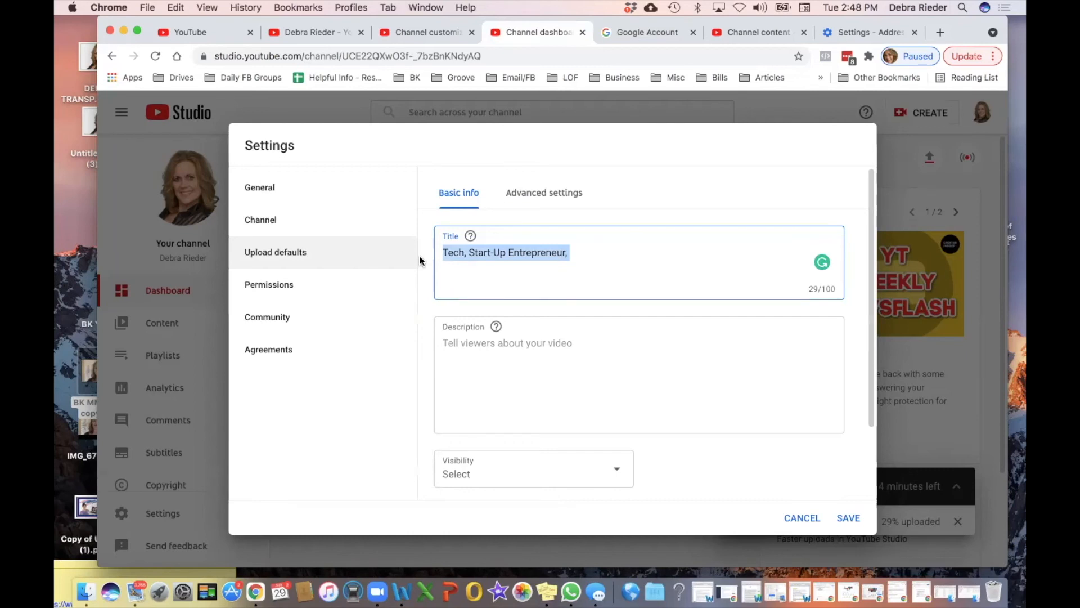
text(YOu)
key(BackSpace)
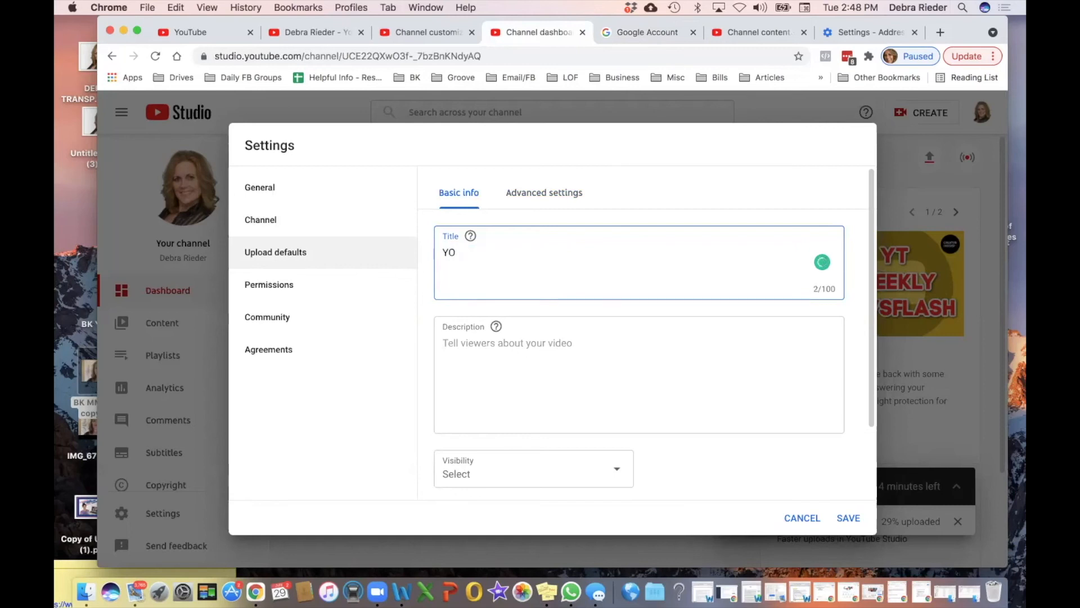
key(BackSpace)
text(ou)
key(BackSpace)
key(BackSpace)
key(BackSpace)
text(How to set up a yout)
key(BackSpace)
key(BackSpace)
key(BackSpace)
key(BackSpace)
text(Yout)
key(BackSpace)
text(Tube)
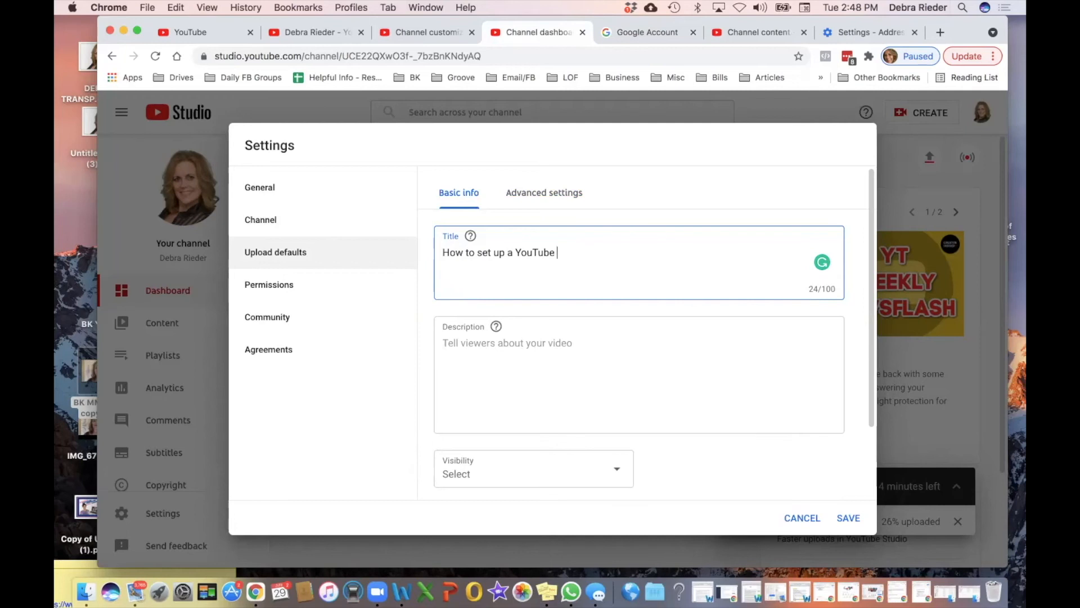
text( Channel fro m scrac)
key(BackSpace)
key(BackSpace)
text(atch)
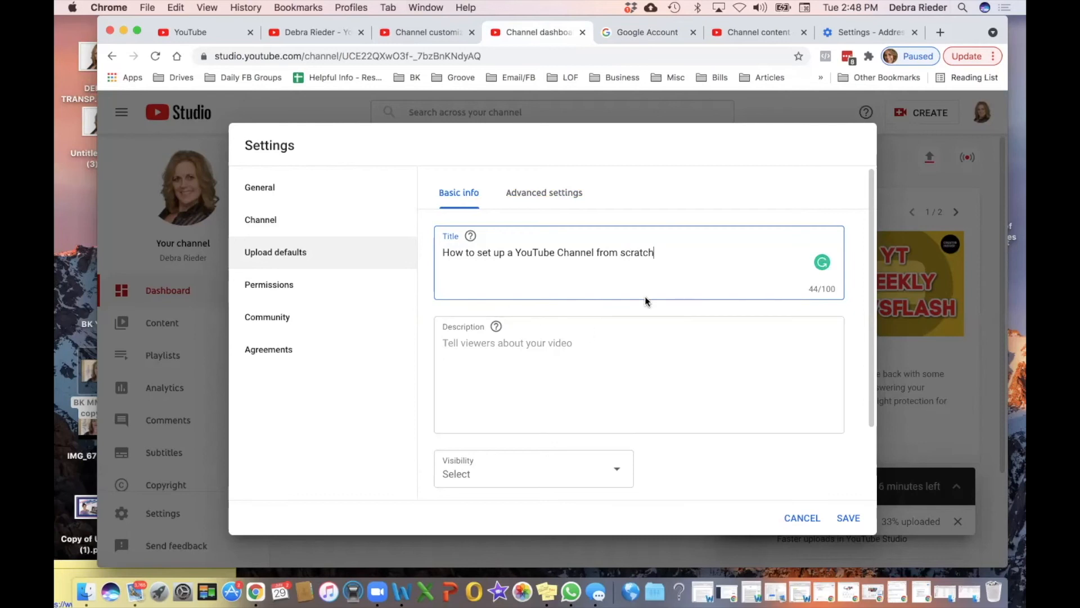
- Enter 'Start your own YouTube Channel' as the default upload description
click(470, 376)
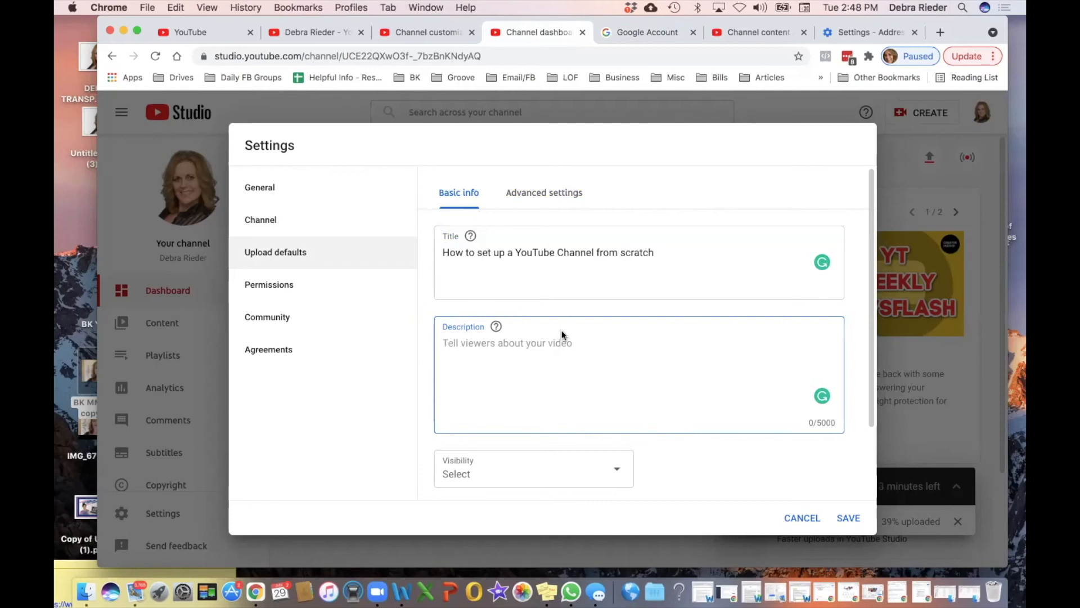
text(How)
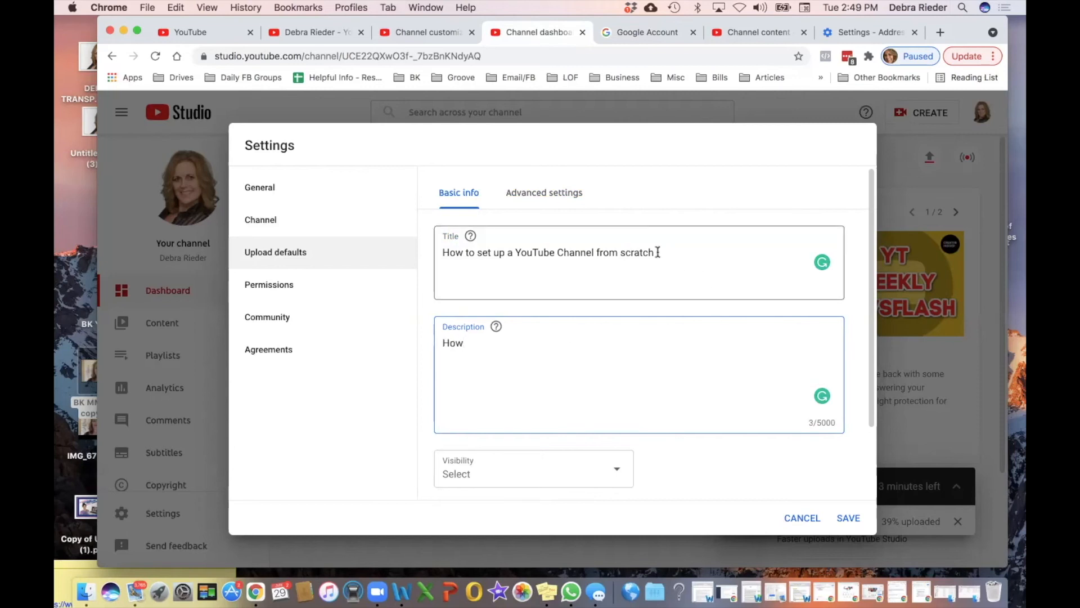
key(BackSpace)
key(BackSpace)
key(BackSpace)
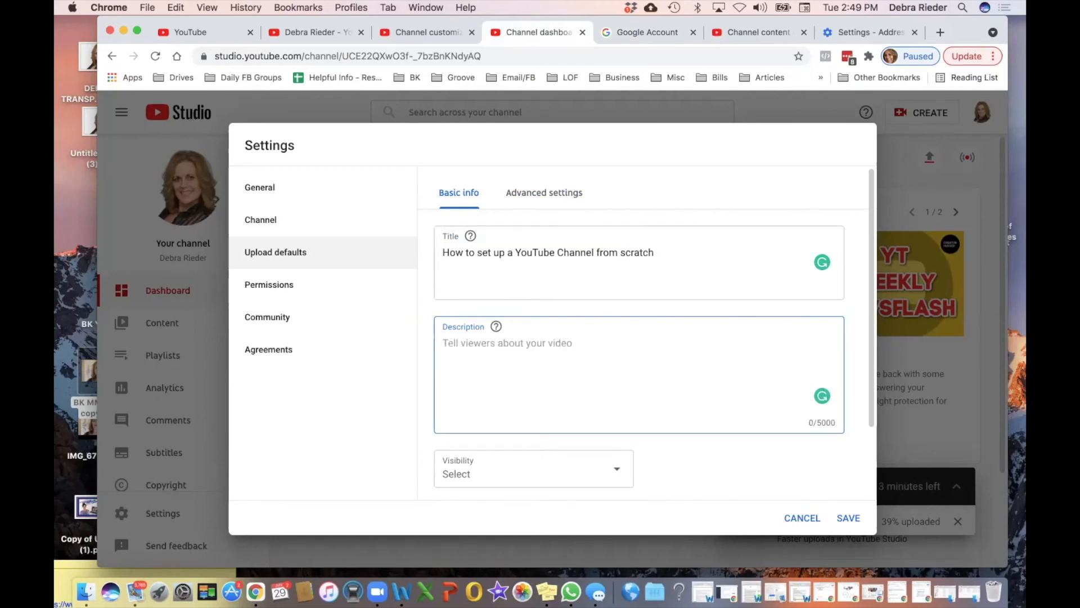
text(Start )
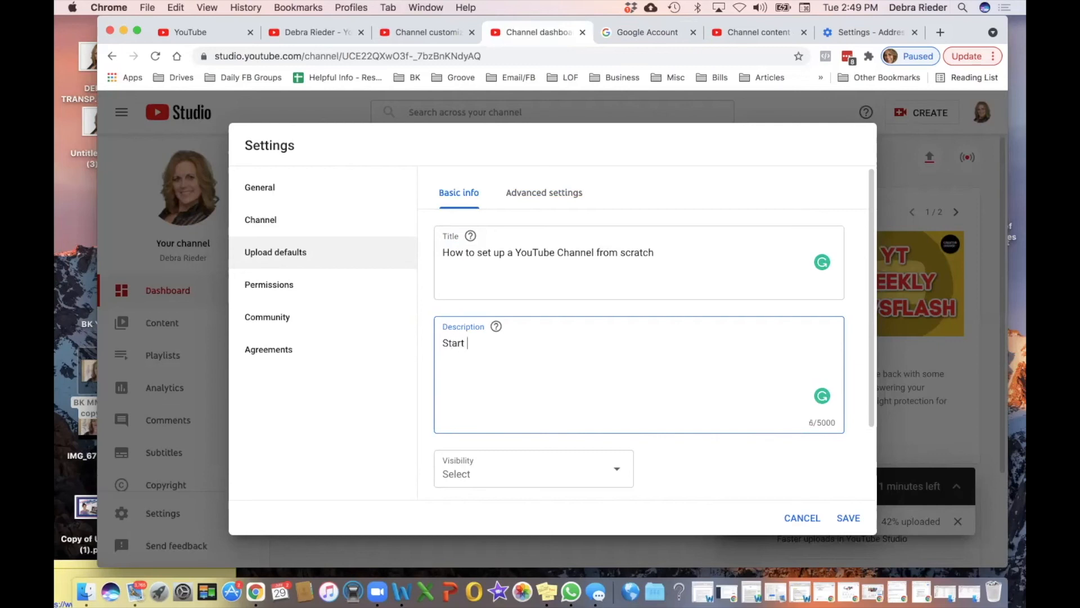
text(your own YouTube)
text( Chall)
text(en)
key(BackSpace)
key(BackSpace)
key(BackSpace)
key(BackSpace)
text(nnel)
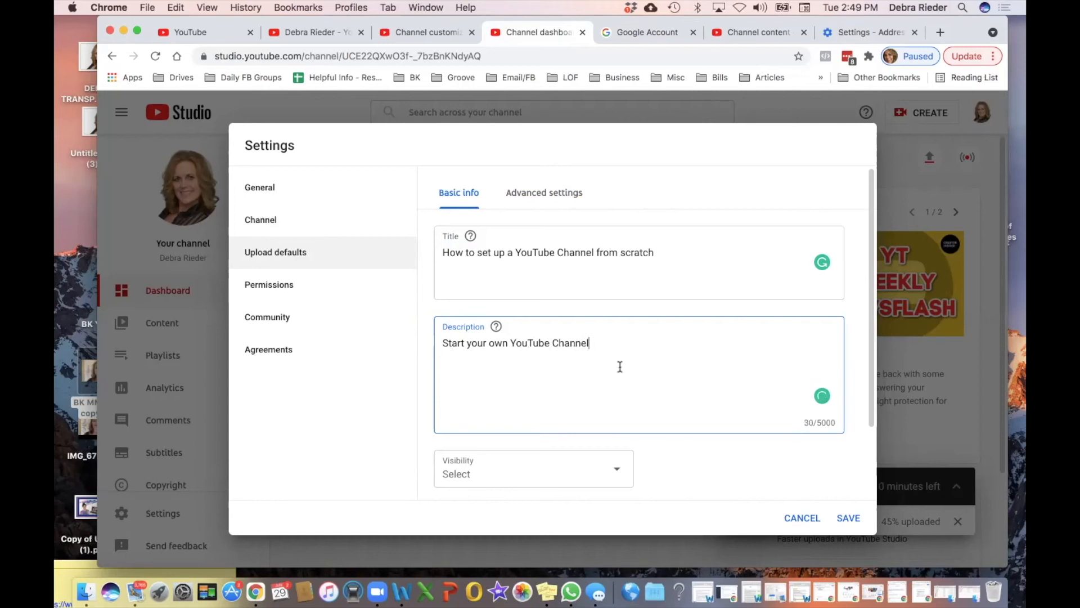
click(665, 454)
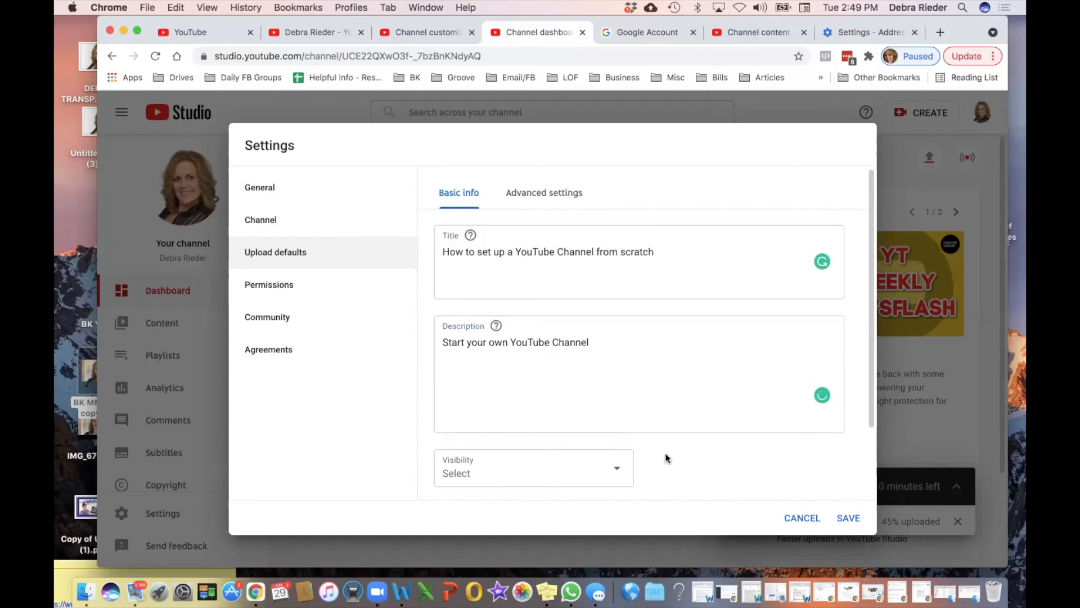
scroll(665, 453, down, 3)
- Set the default visibility for uploads to Public
click(623, 379)
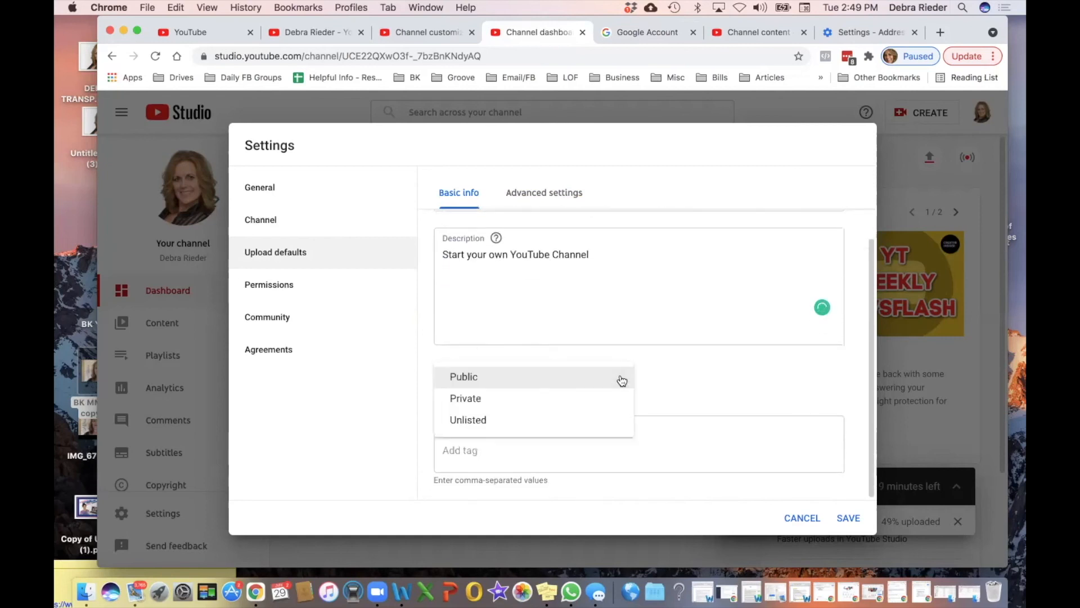
click(576, 384)
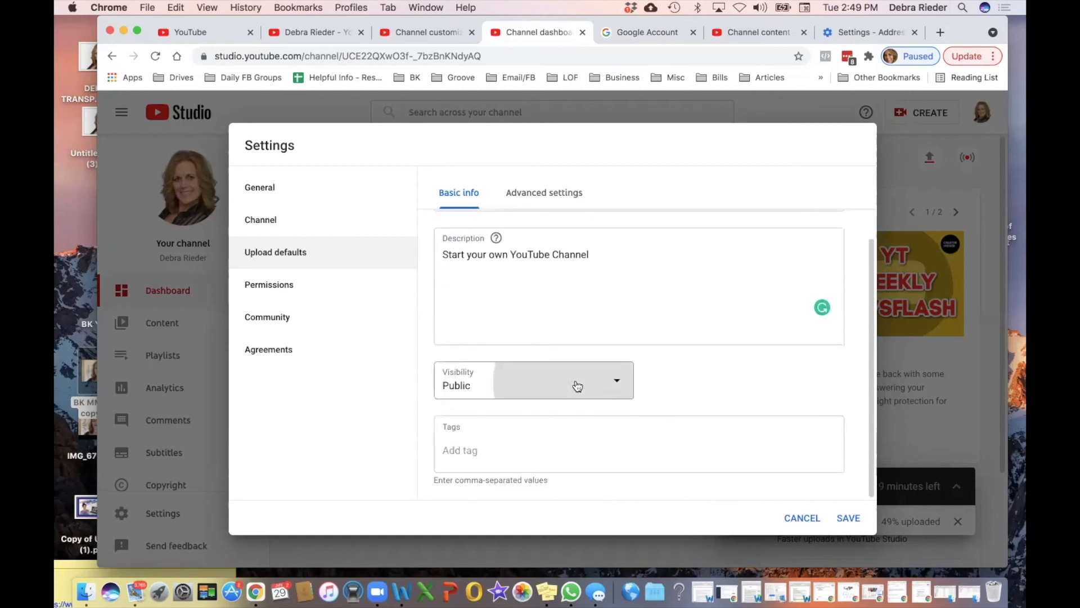
click(637, 378)
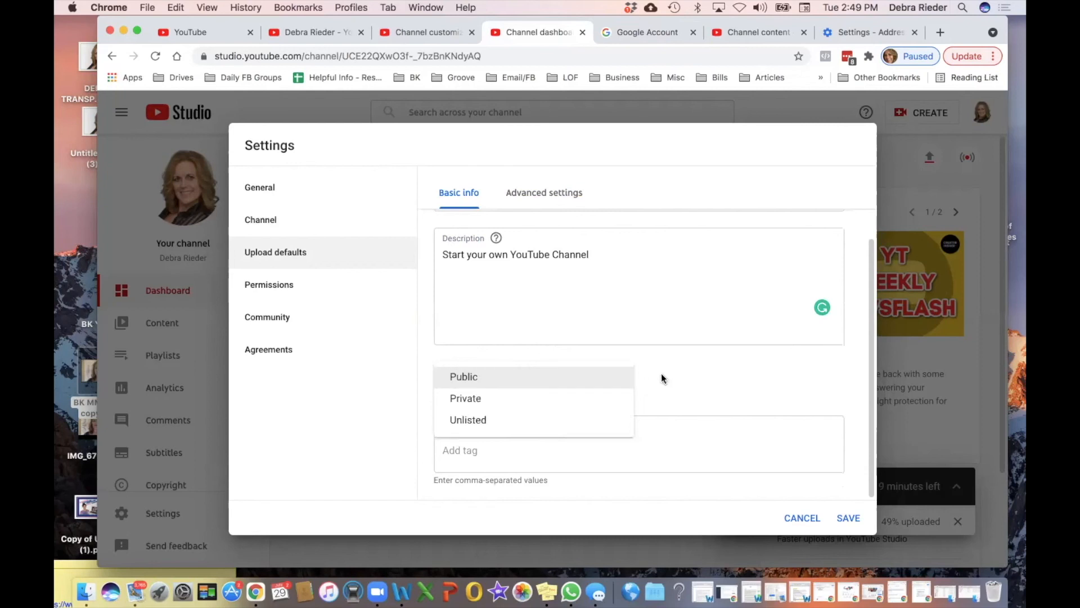
click(661, 374)
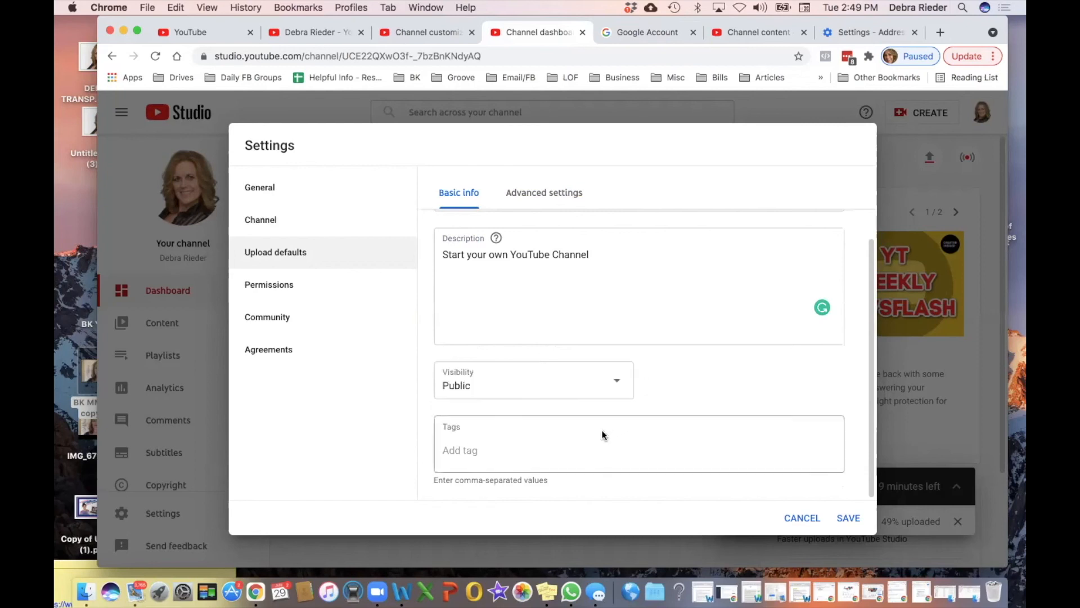
- Add default tags Start-up entrepreneur, Tech and How To, and save the upload defaults
click(514, 447)
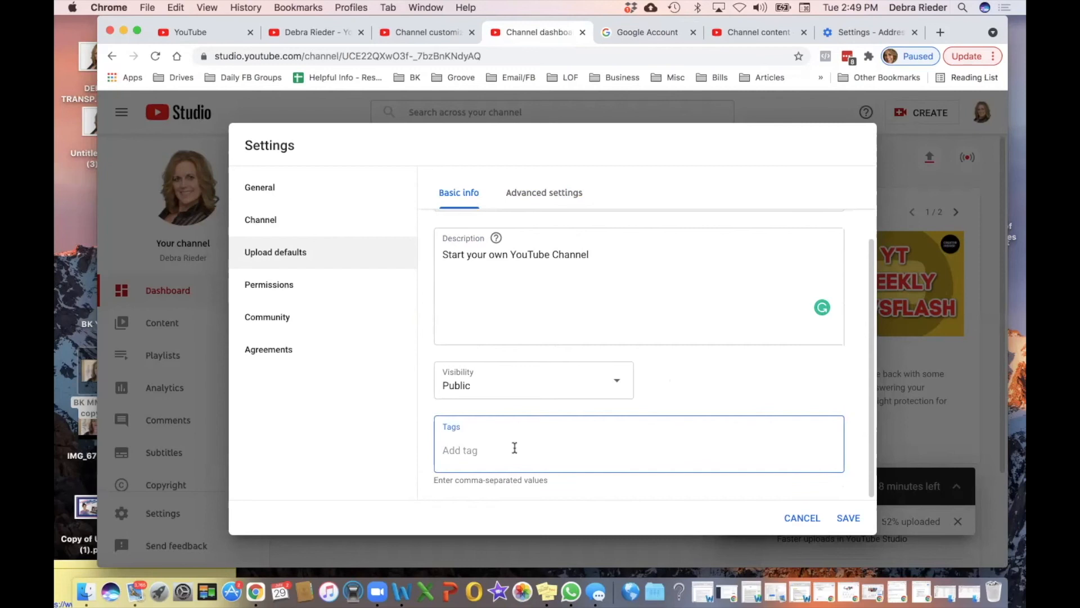
text(Start)
text(up entreprenru)
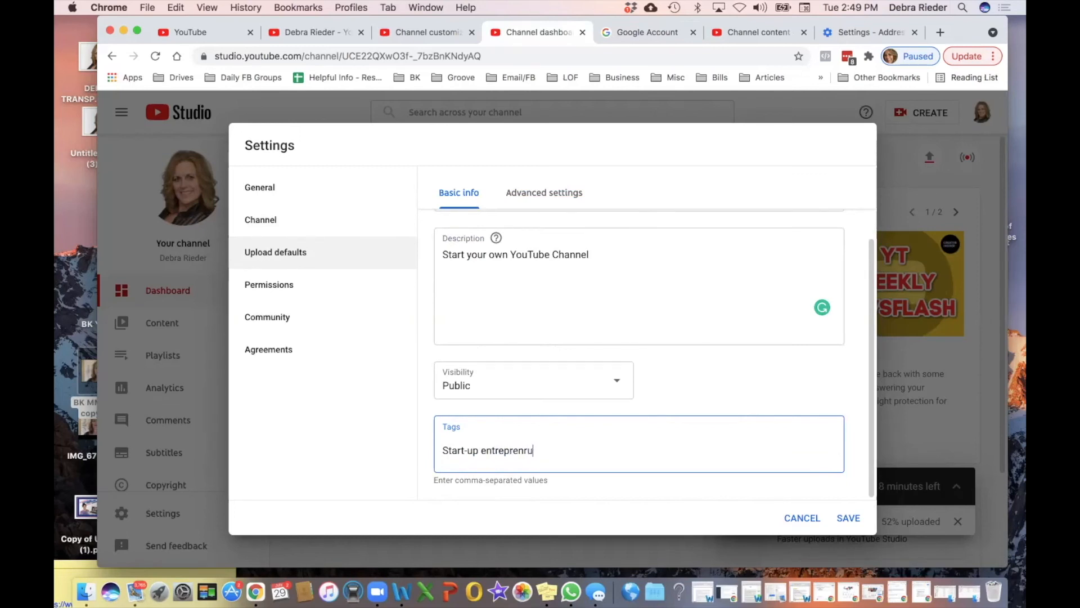
key(BackSpace)
key(BackSpace)
key(BackSpace)
key(BackSpace)
text(eneur)
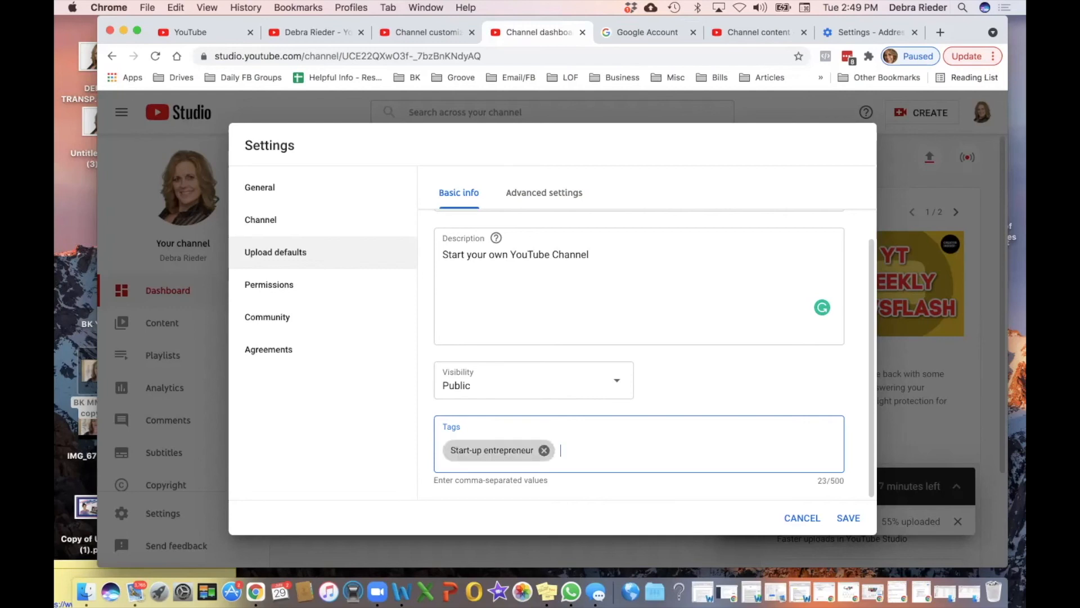
text(,Tech)
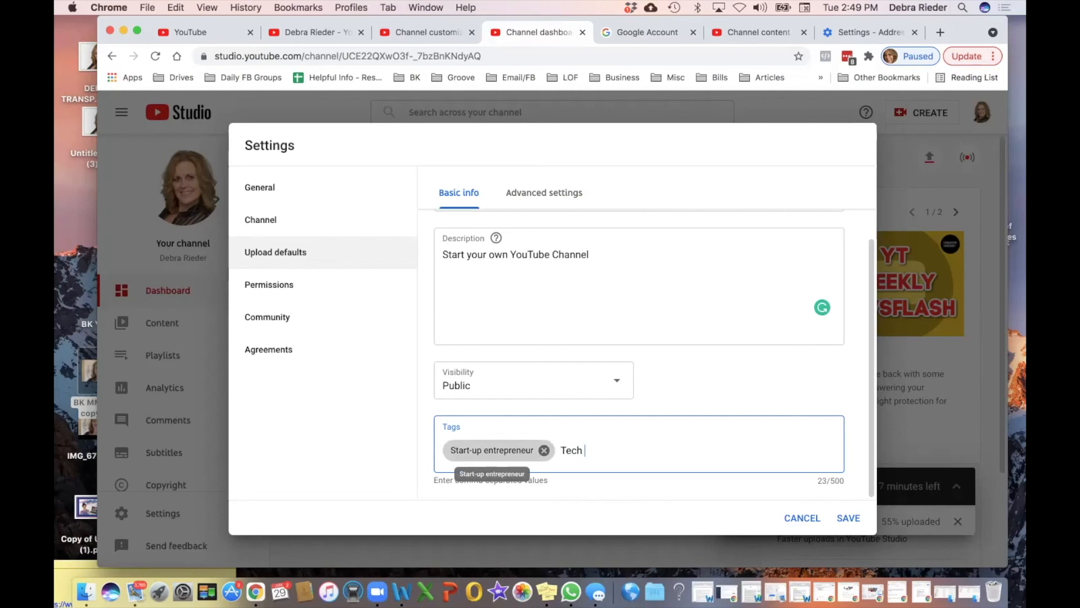
text(,)
text(How To)
text(,)
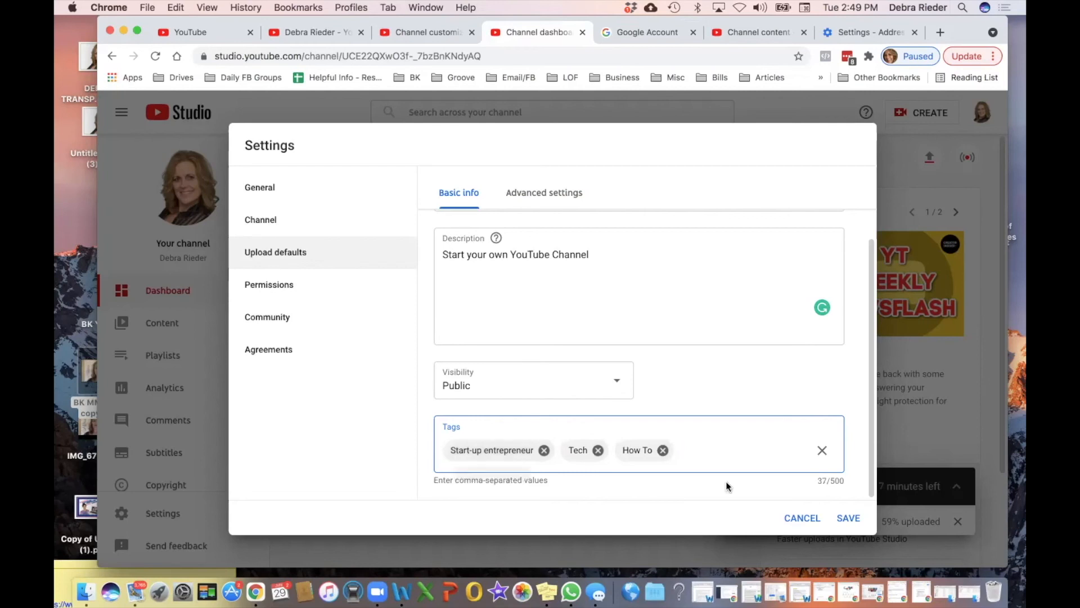
click(847, 518)
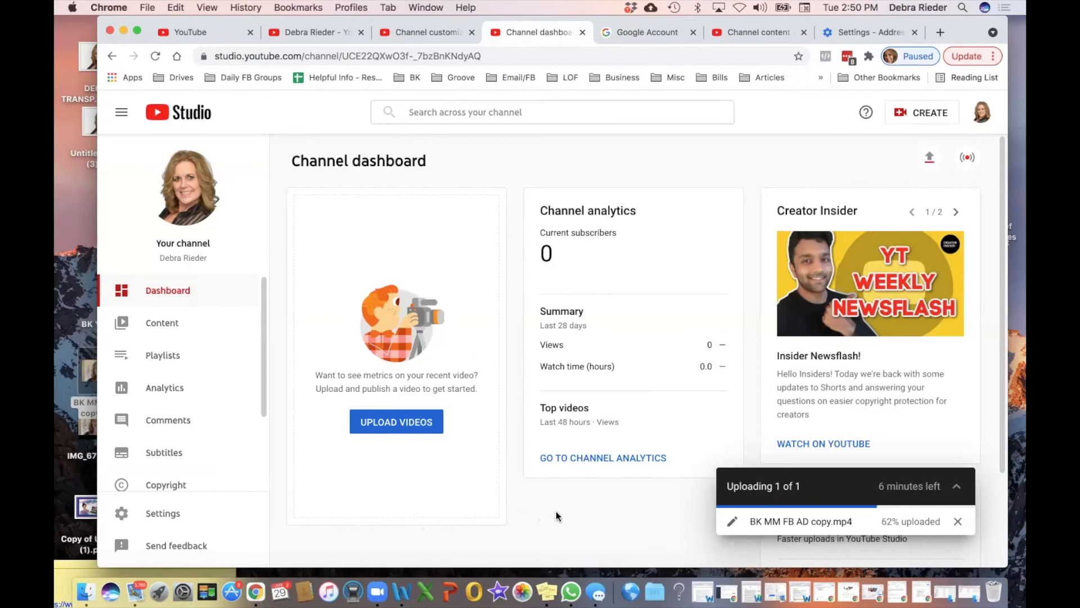
- Reopen Upload defaults and scroll to check the saved title, description, visibility and tags
click(158, 515)
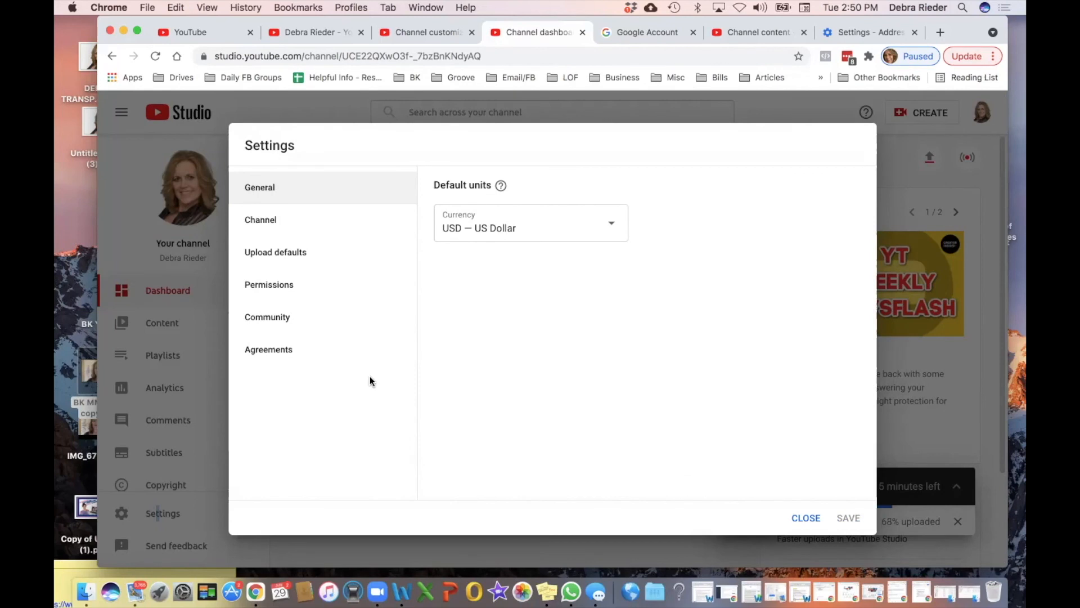
click(289, 255)
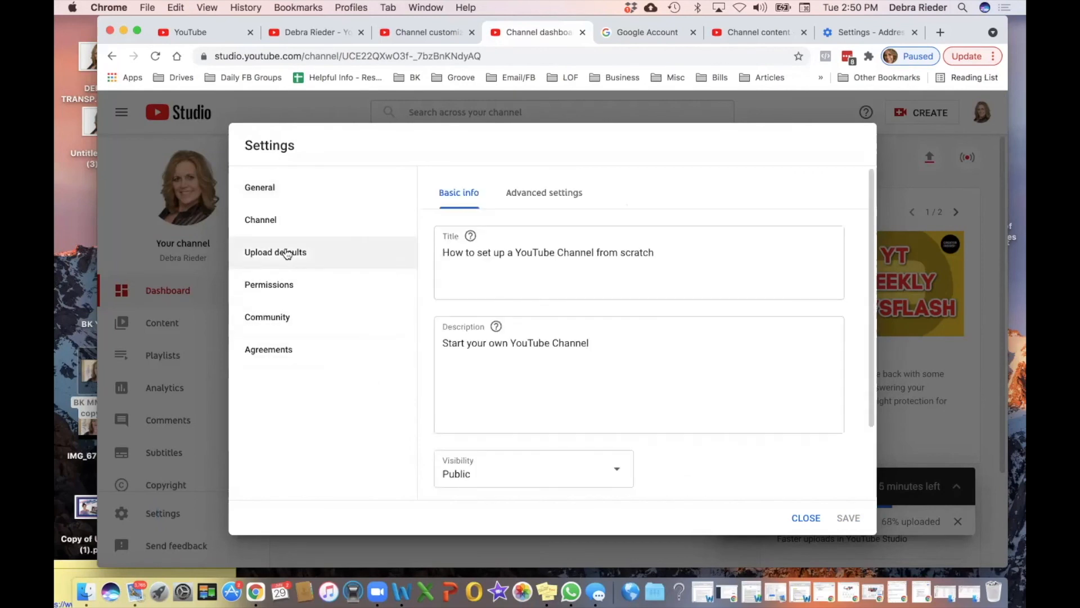
scroll(494, 360, down, 3)
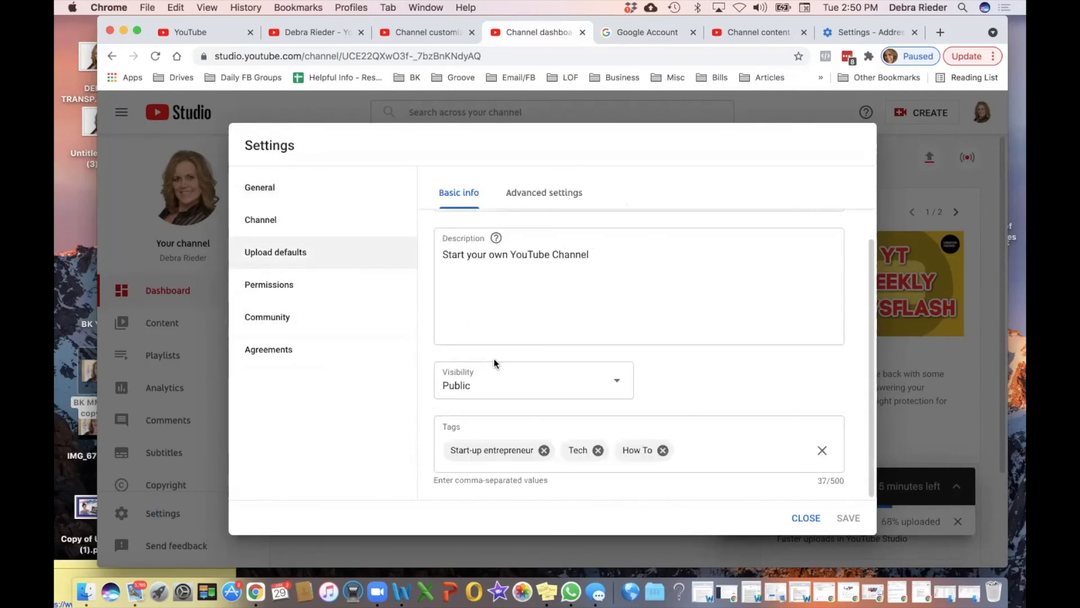
- In Advanced settings, keep Standard YouTube License and set the default category to Education
click(562, 191)
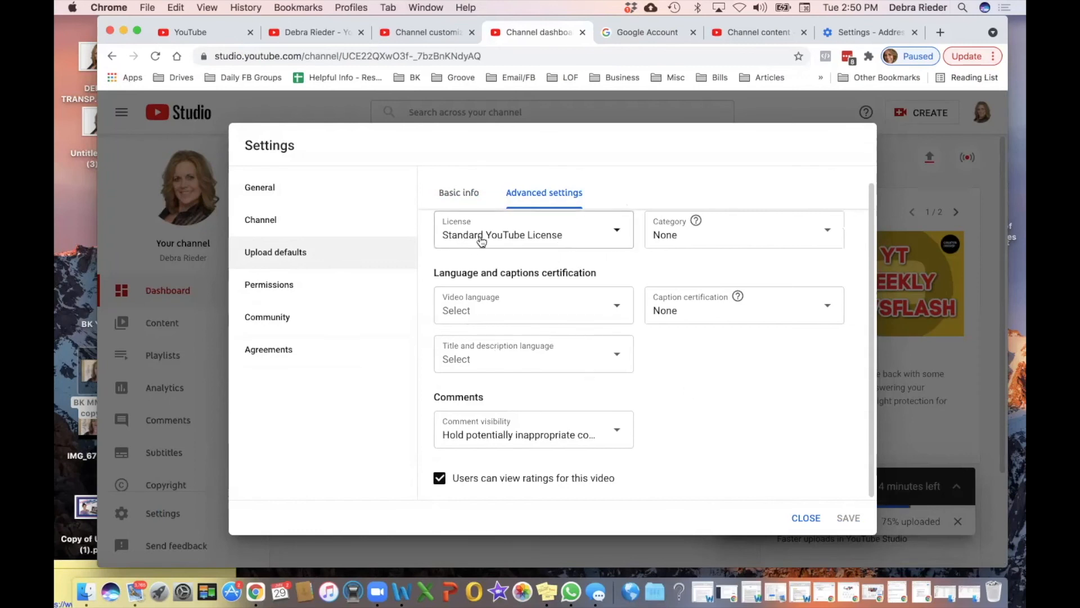
click(618, 233)
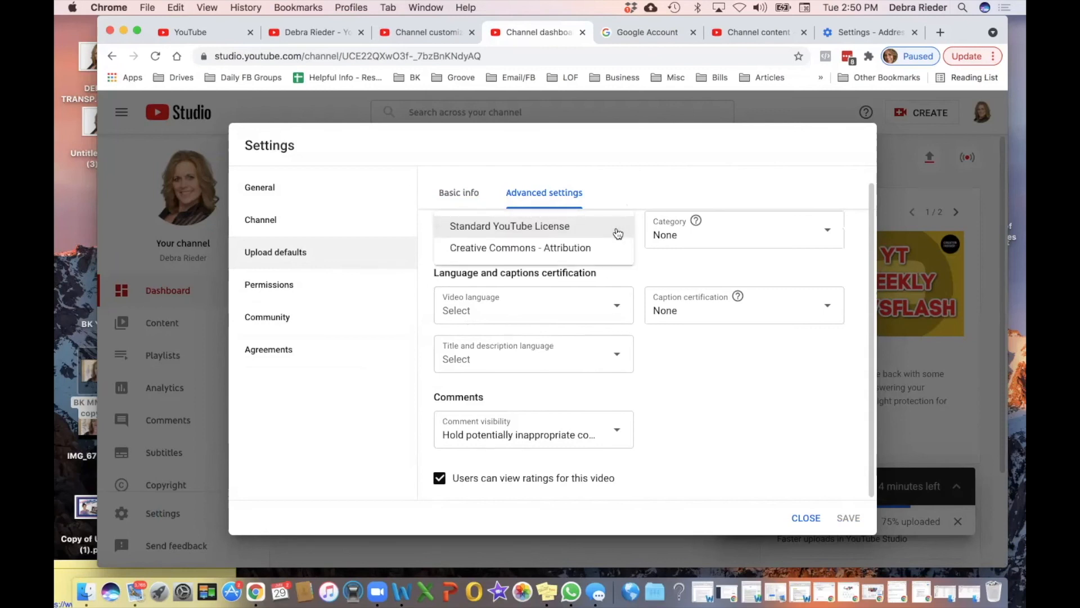
click(618, 233)
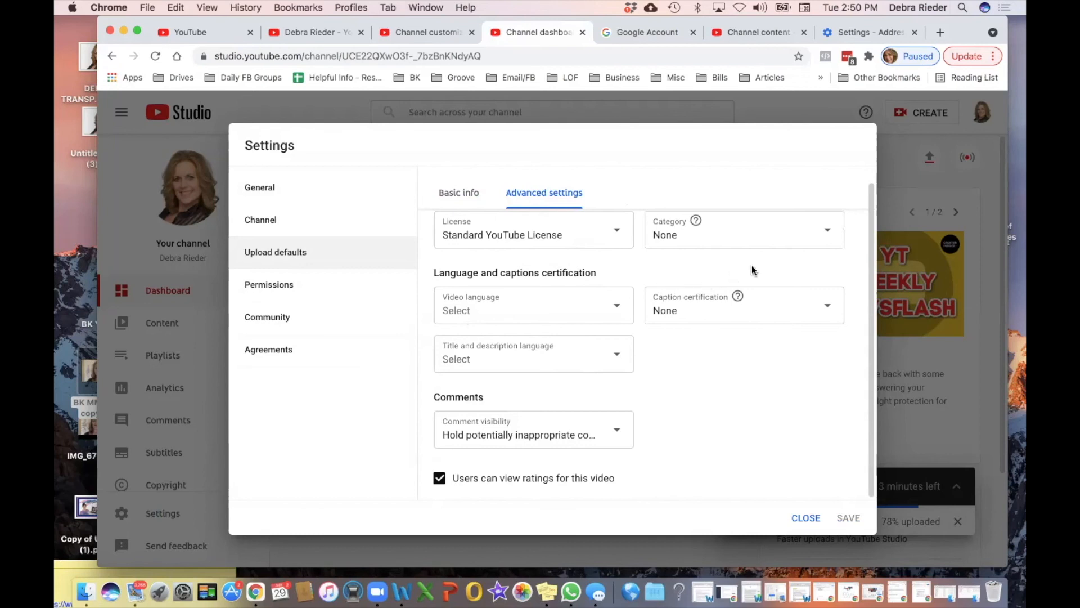
click(828, 233)
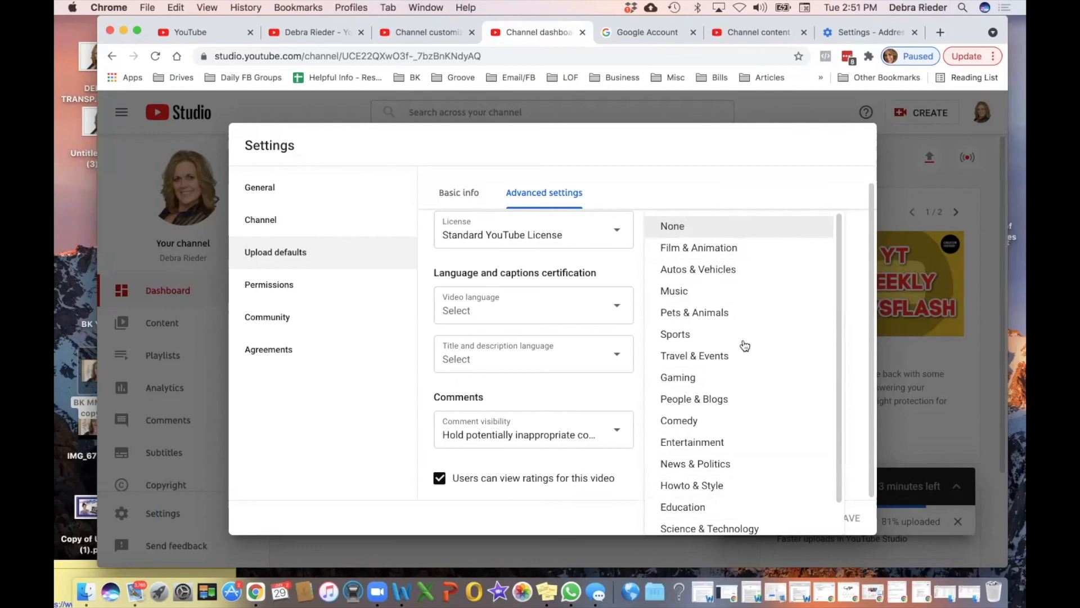
click(697, 506)
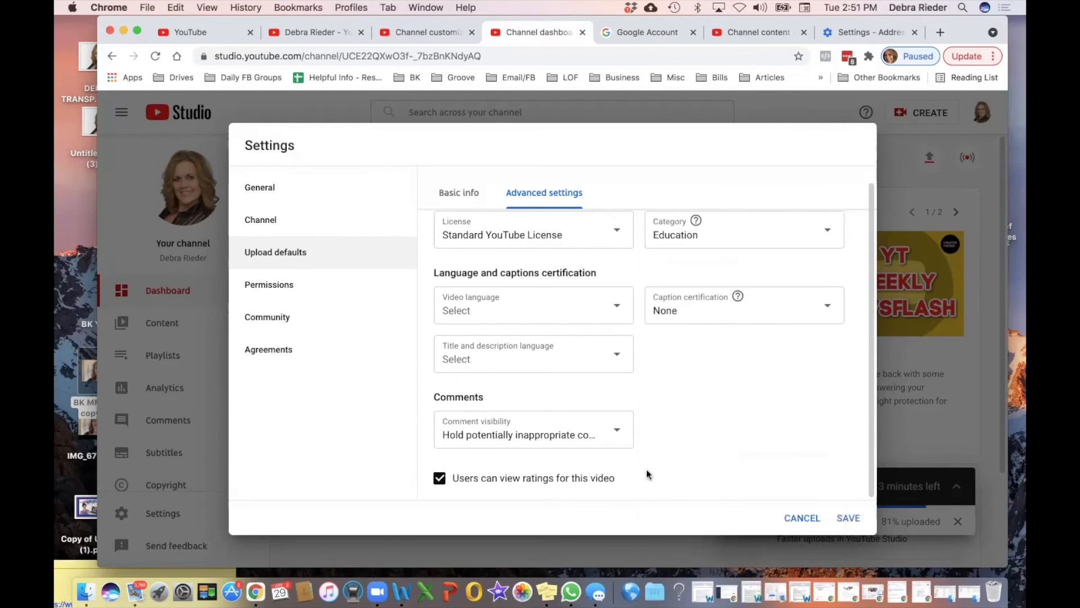
click(619, 313)
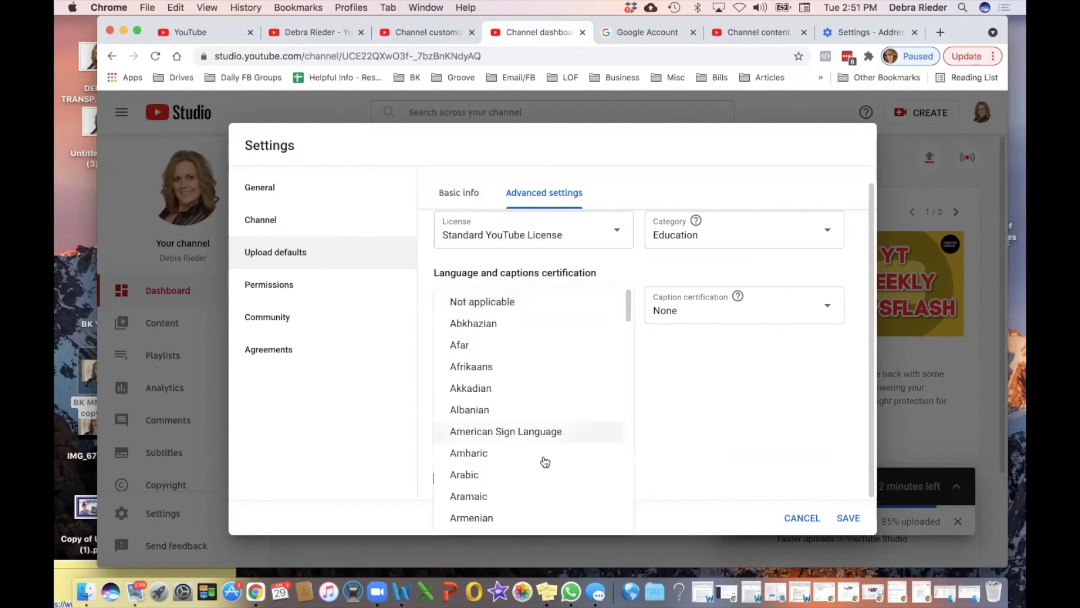
scroll(543, 461, down, 10)
scroll(544, 461, down, 10)
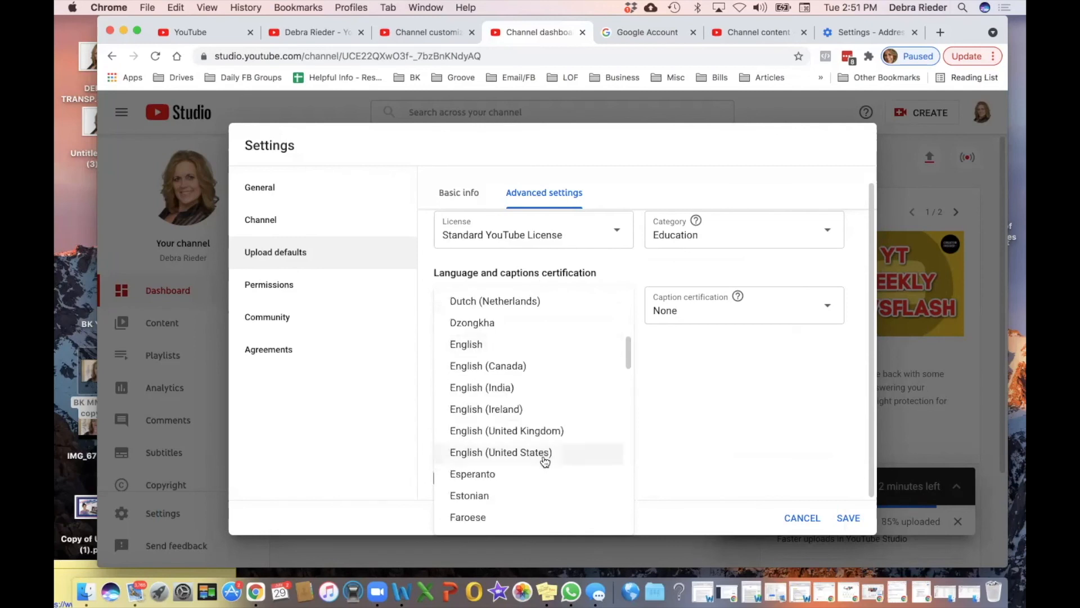
click(542, 456)
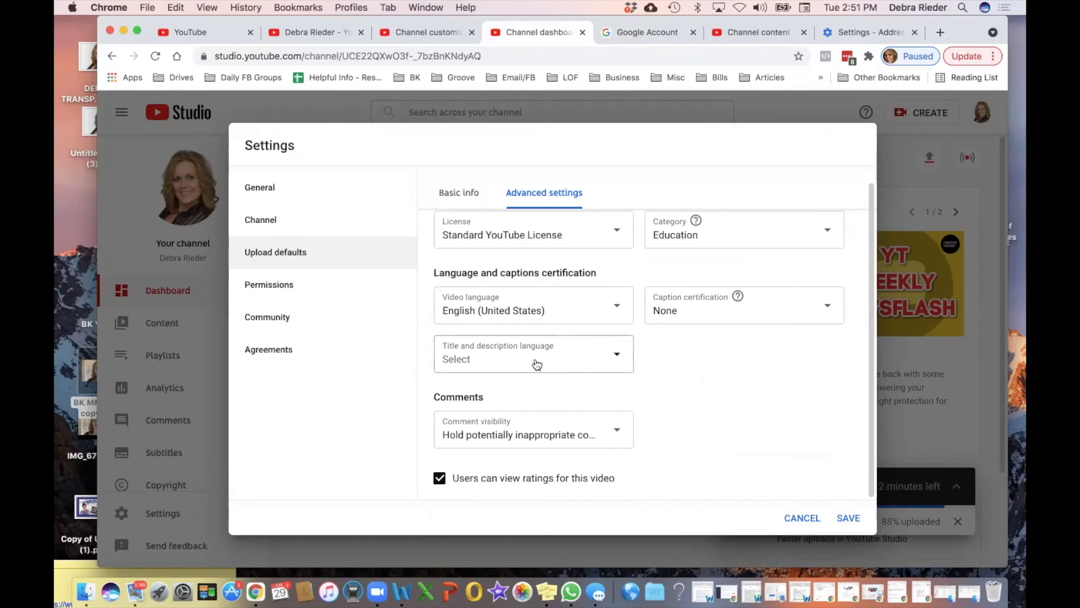
click(512, 360)
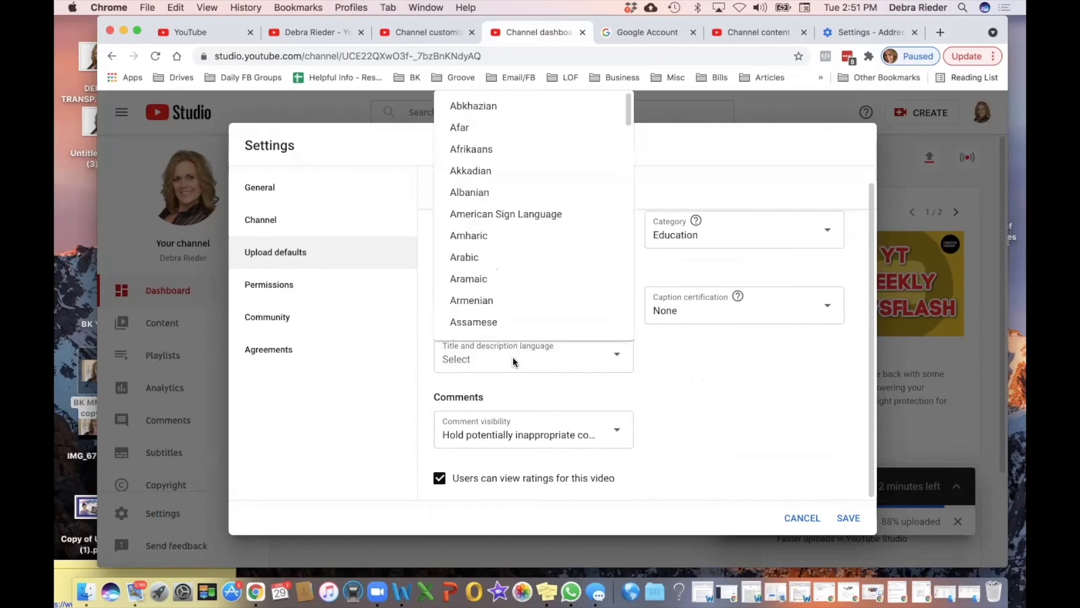
click(721, 385)
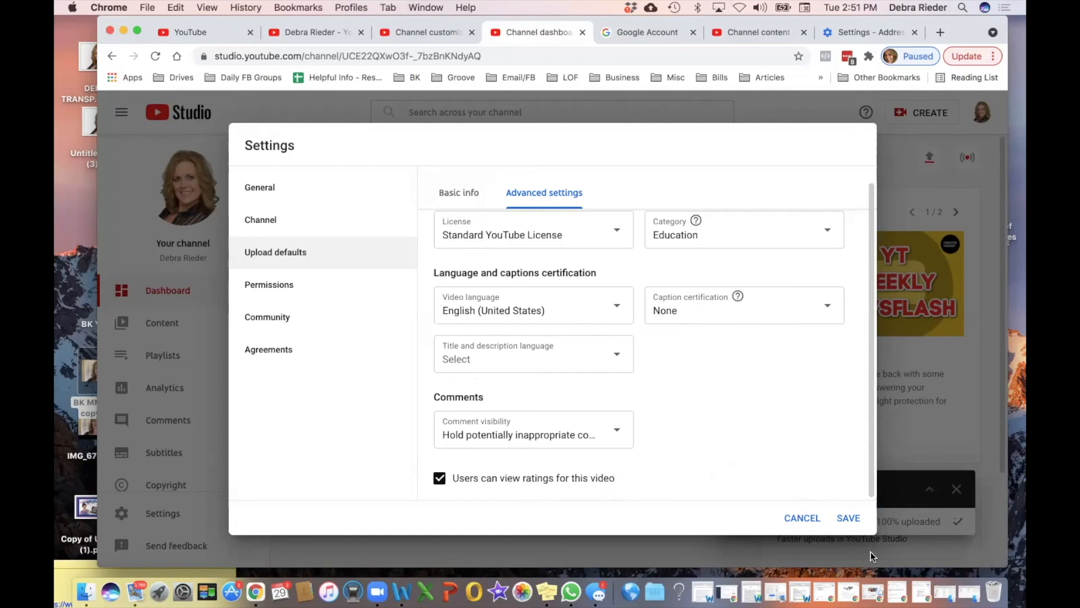
- Save the upload defaults, visit the public channel page, then return to the Studio dashboard
click(850, 518)
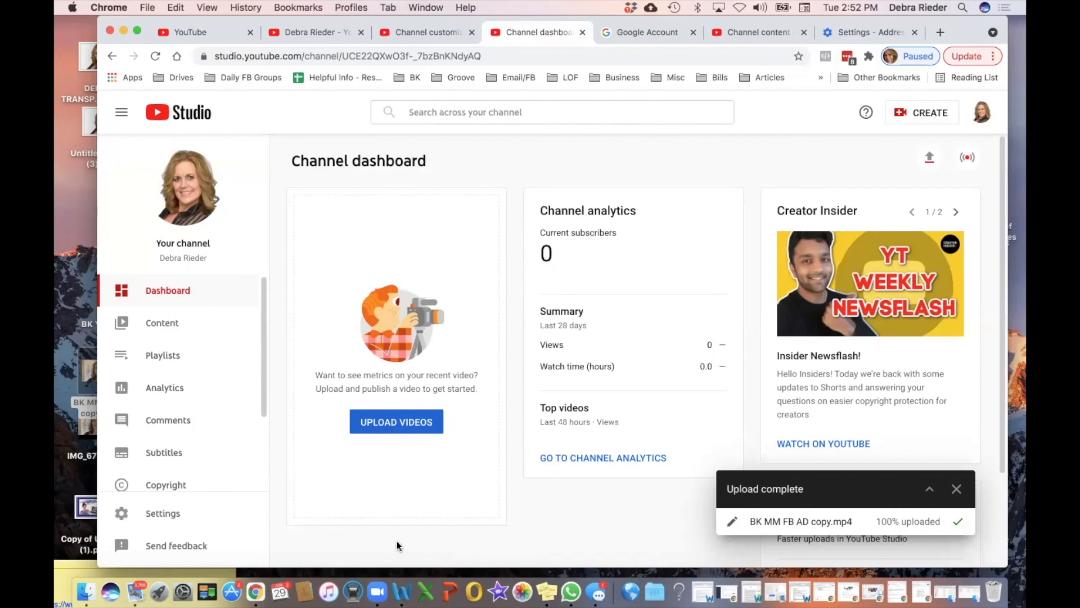
click(979, 117)
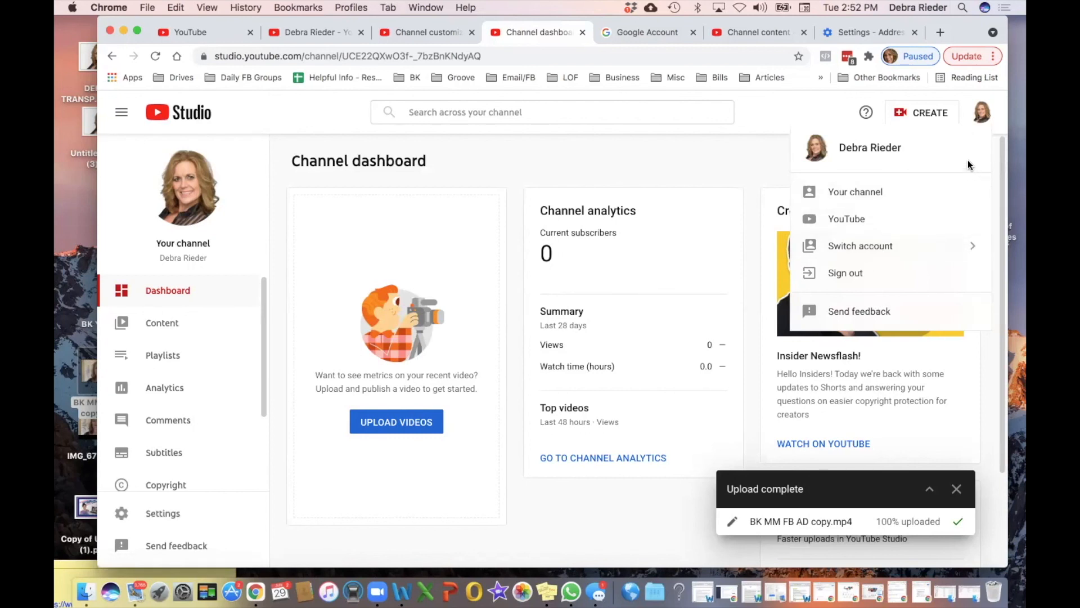
click(883, 193)
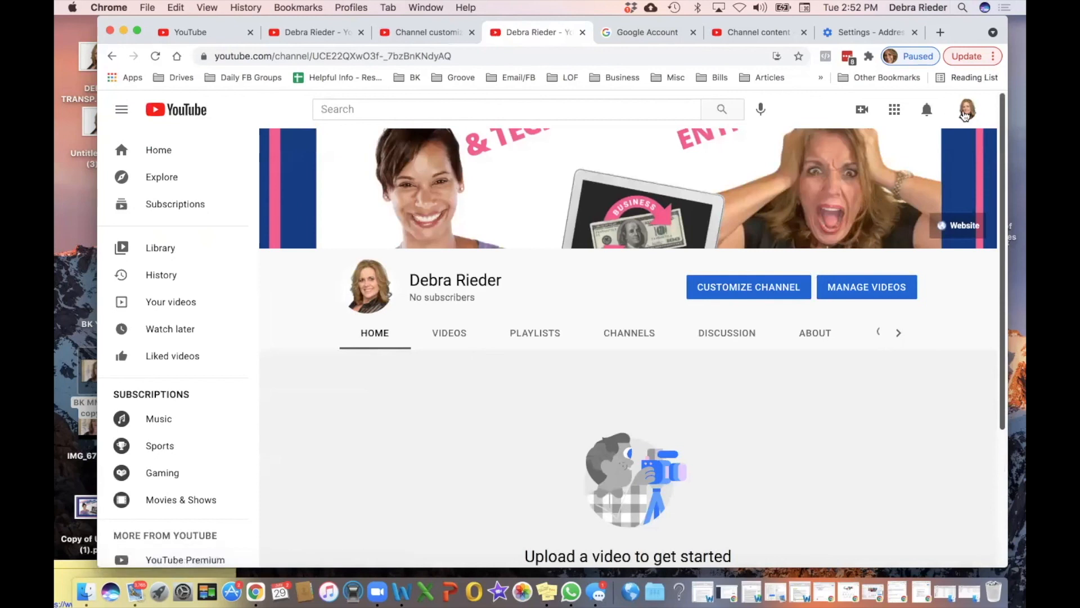
click(967, 110)
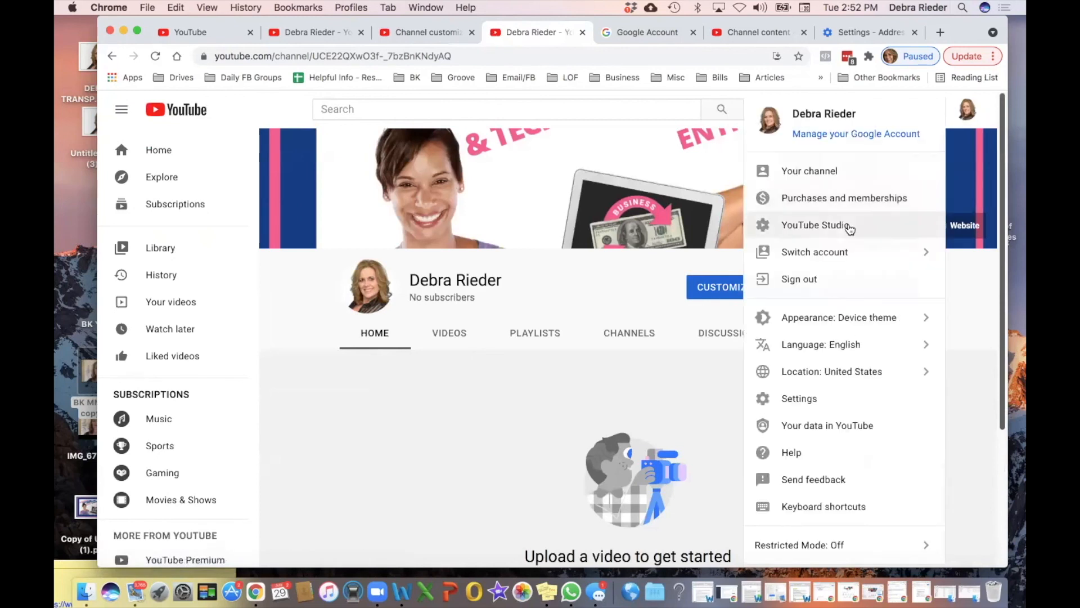
click(850, 228)
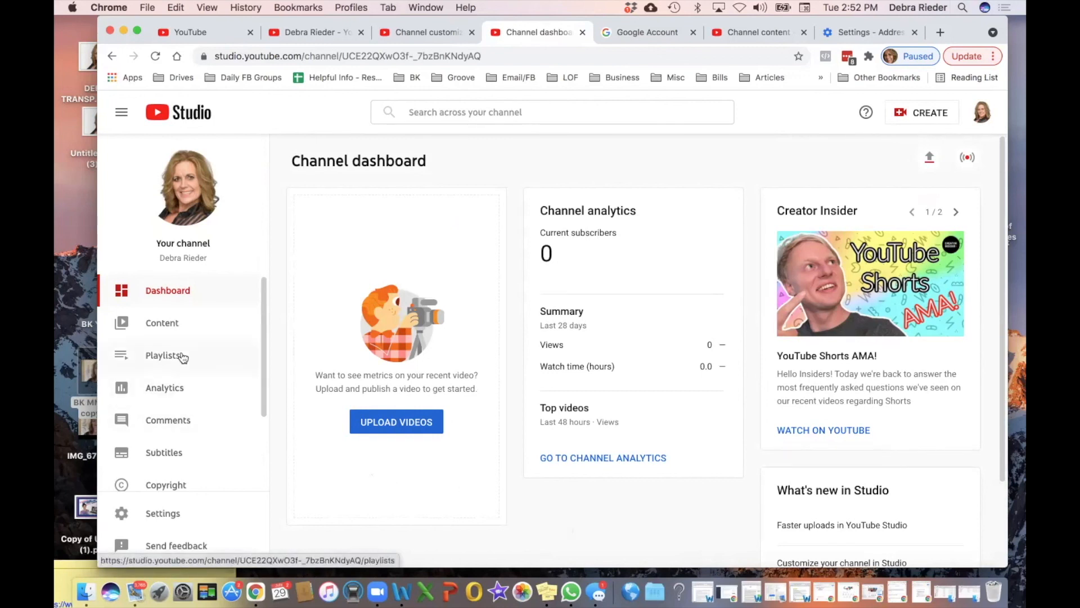
- Go to Content and select the Welcome to Business Kickstarter video in Uploads
click(168, 325)
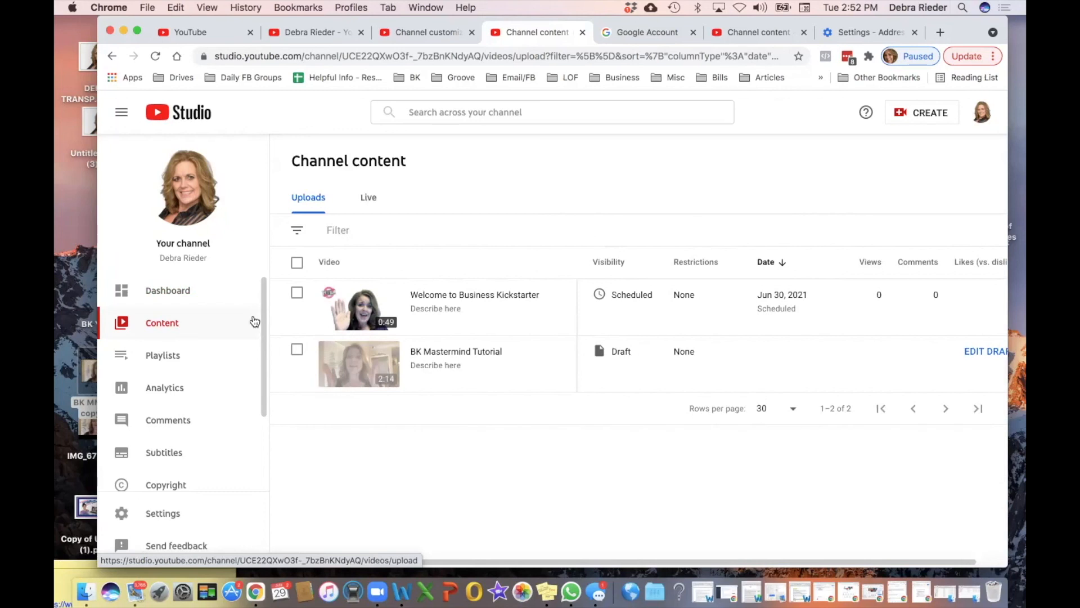
click(297, 294)
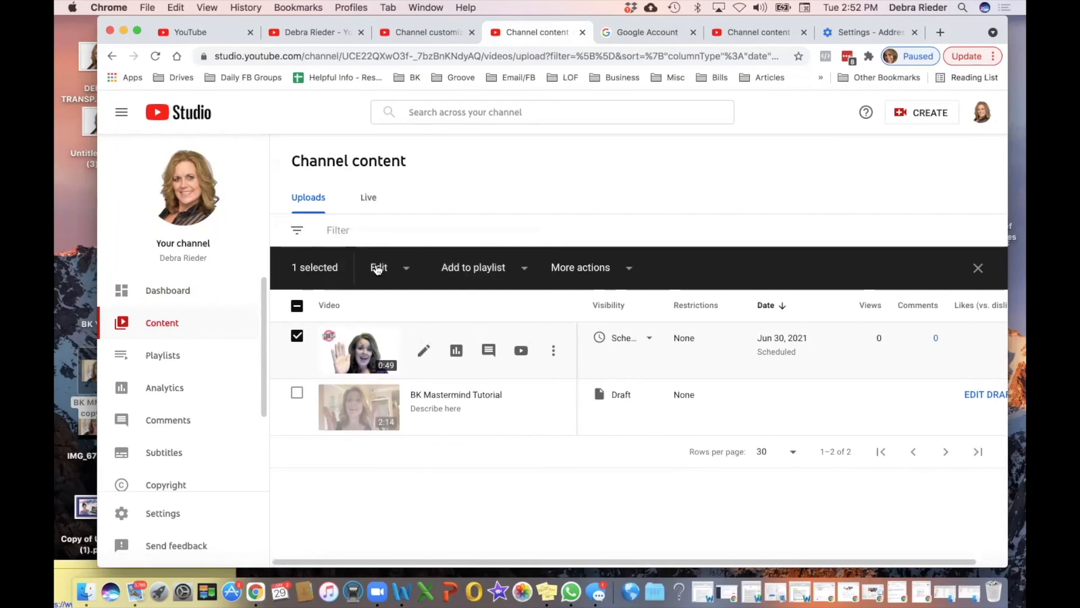
- Review the Welcome to Business Kickstarter video details, then switch to its Editor
click(426, 351)
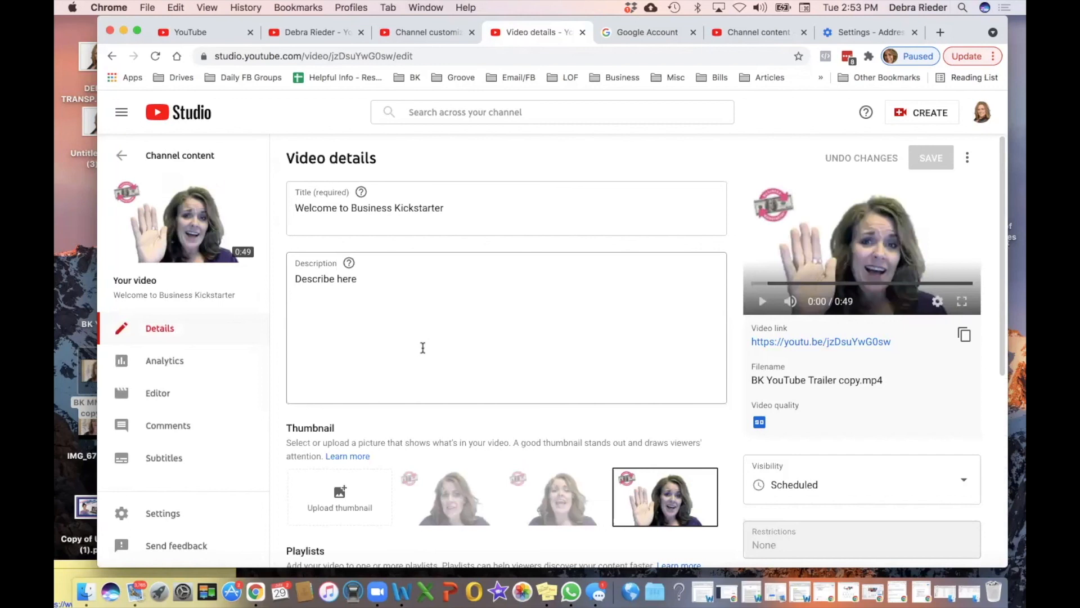
scroll(426, 332, down, 3)
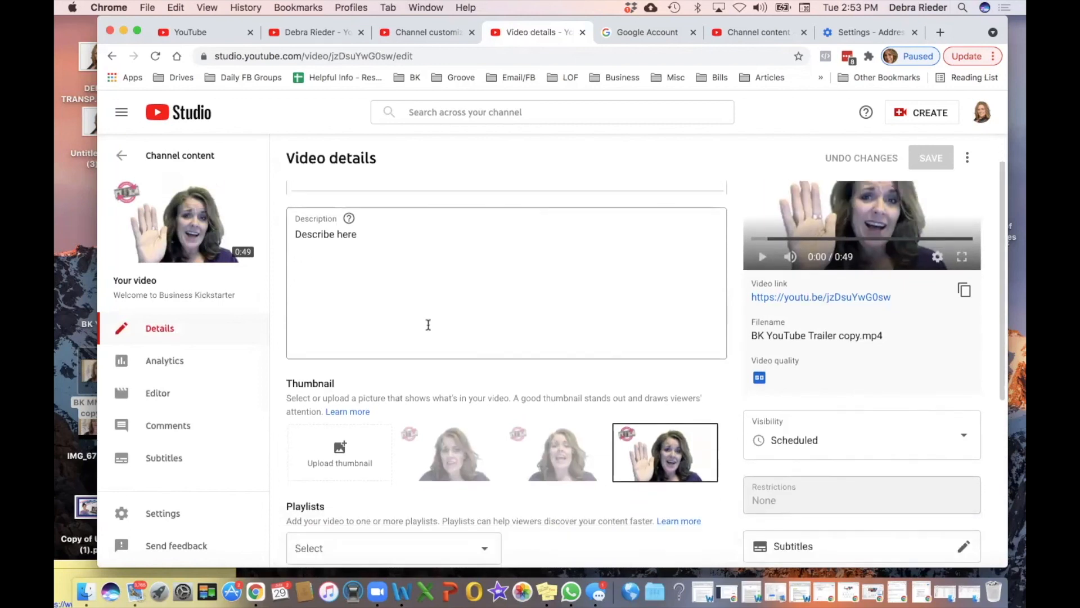
scroll(427, 329, down, 2)
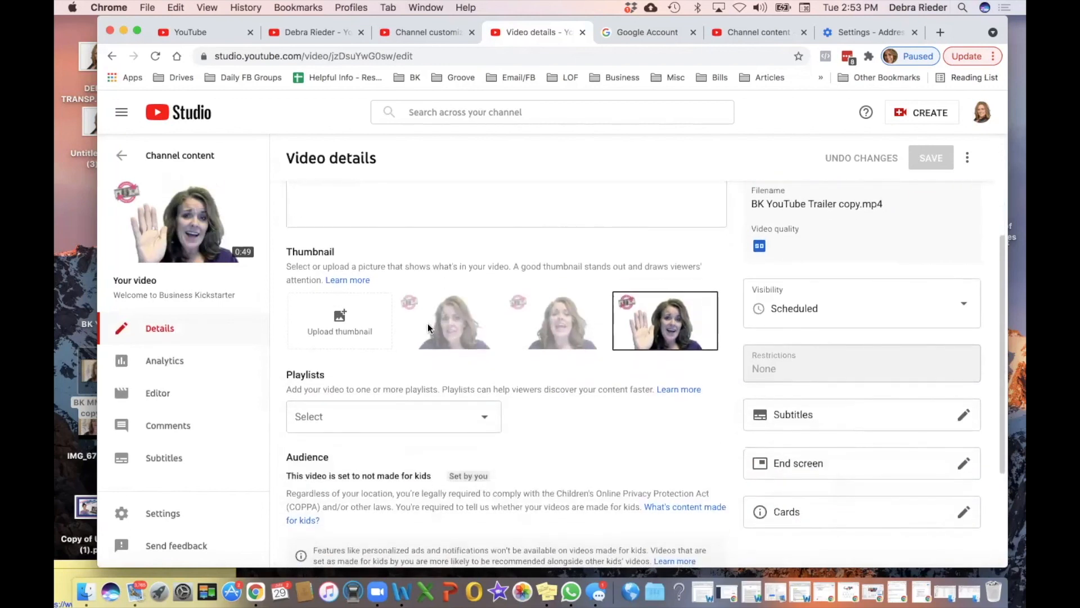
scroll(429, 329, down, 3)
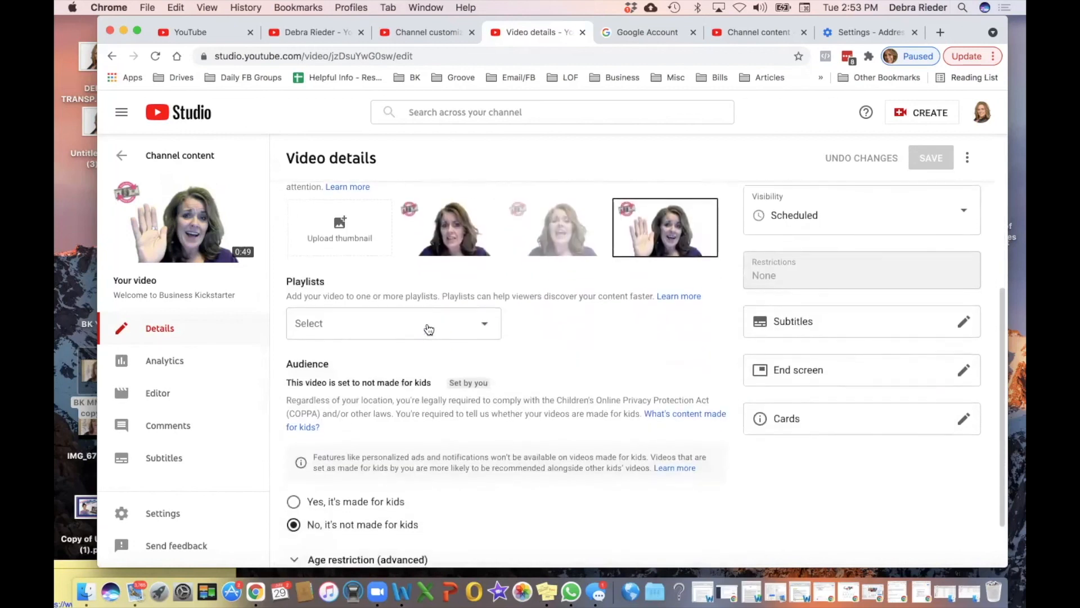
scroll(429, 328, down, 2)
scroll(427, 323, up, 10)
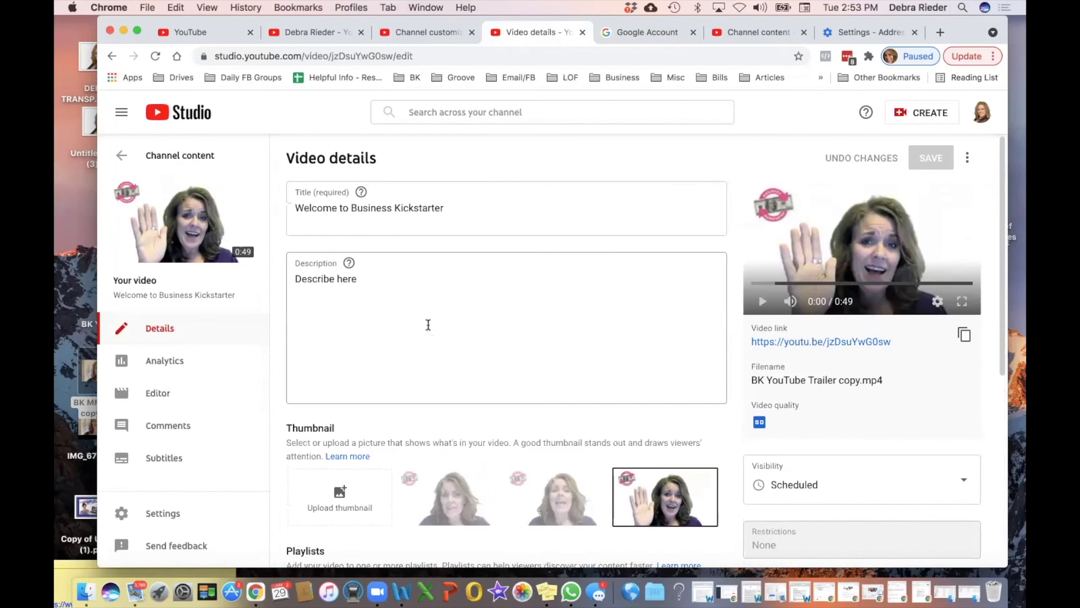
click(428, 325)
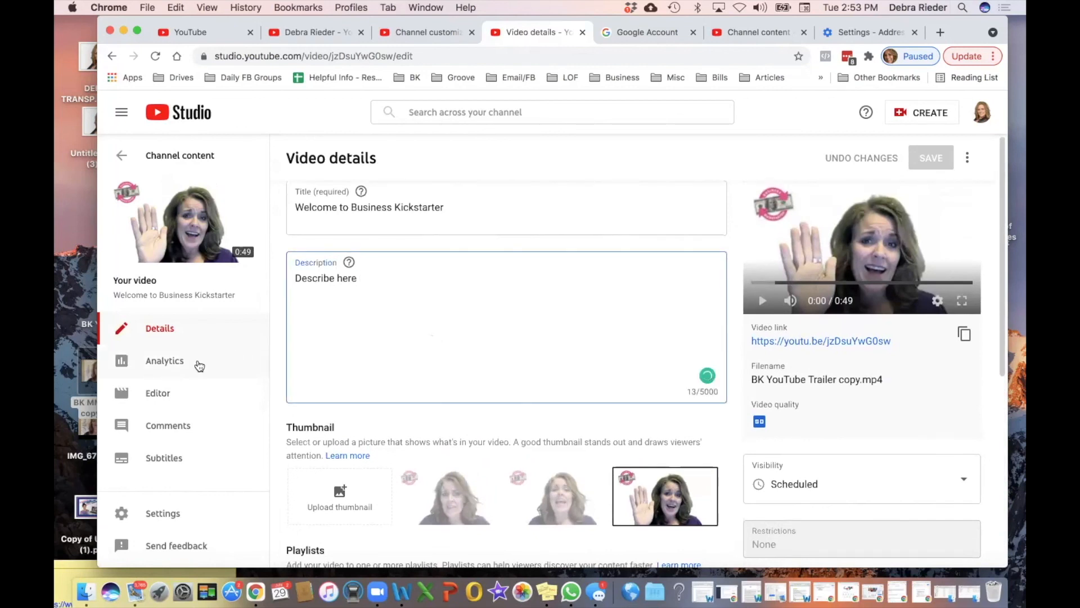
click(154, 393)
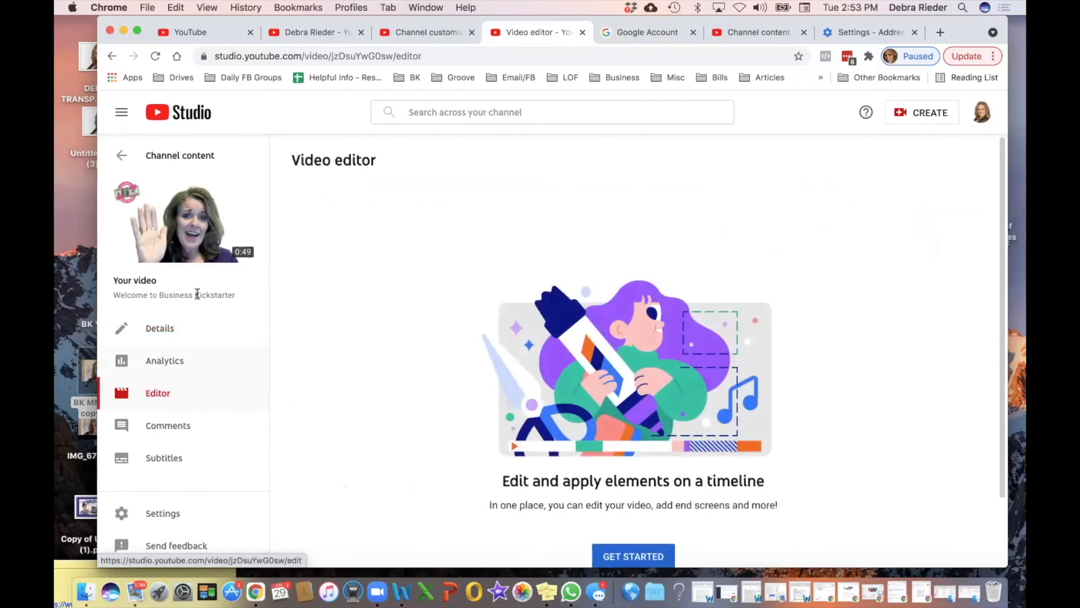
- Start the editor to load the video's full 48:01 timeline with its tracks
scroll(483, 278, down, 2)
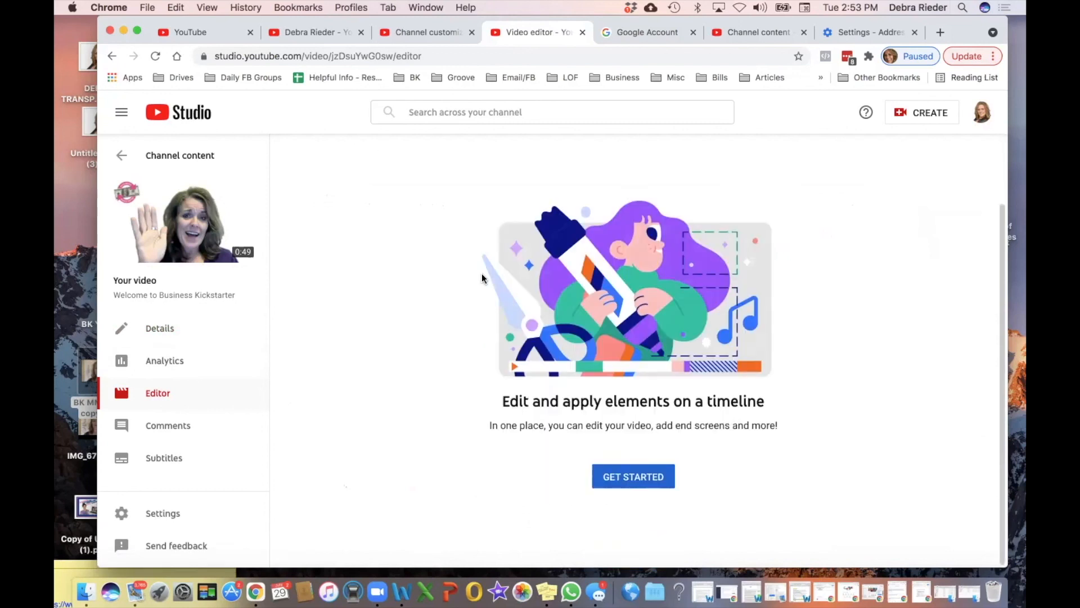
scroll(482, 276, up, 2)
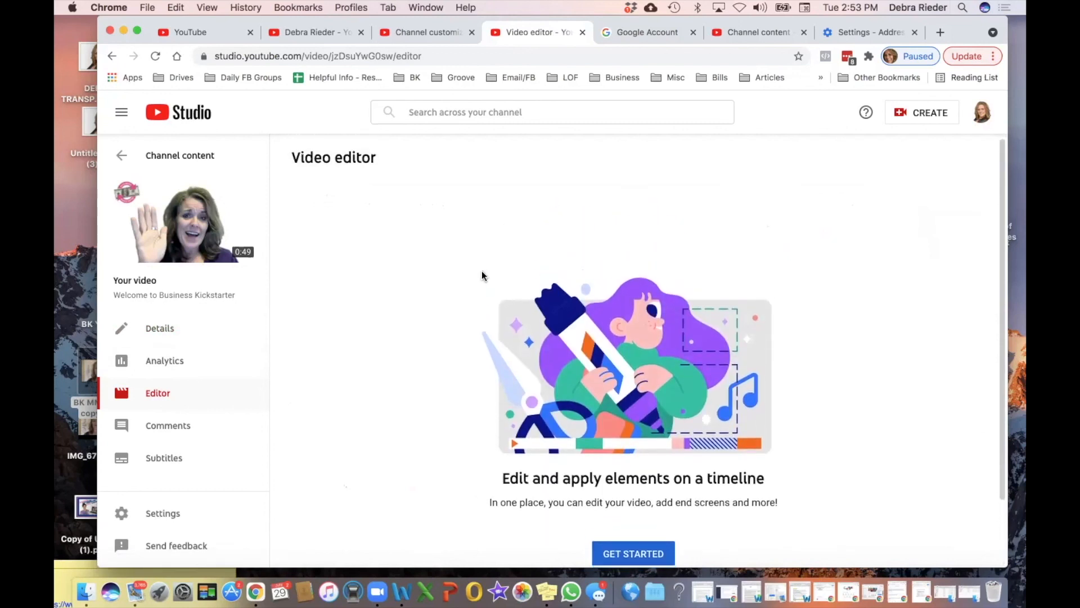
scroll(481, 276, down, 2)
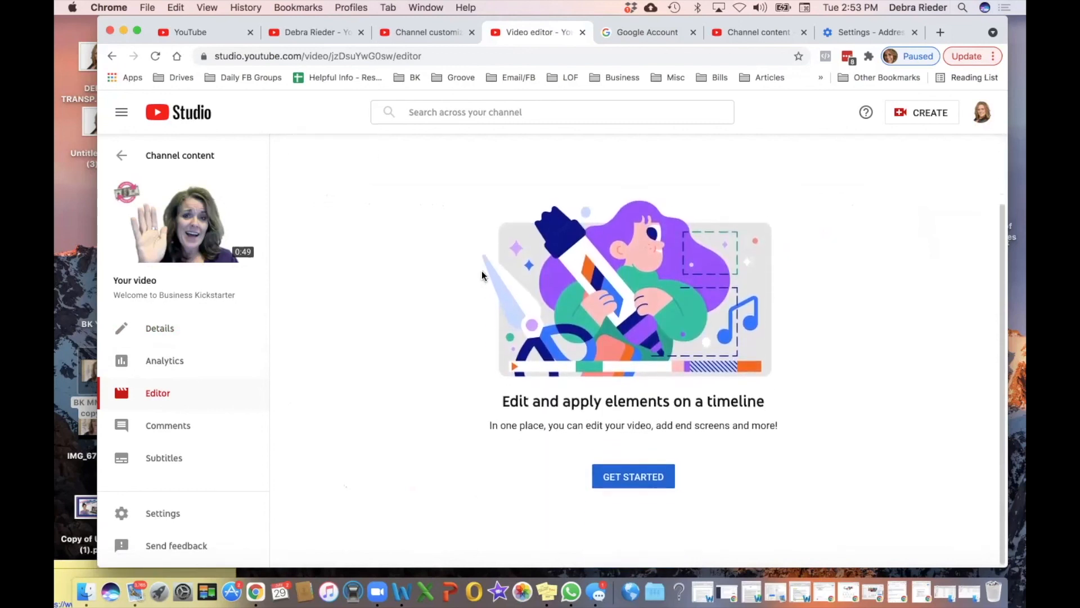
click(634, 478)
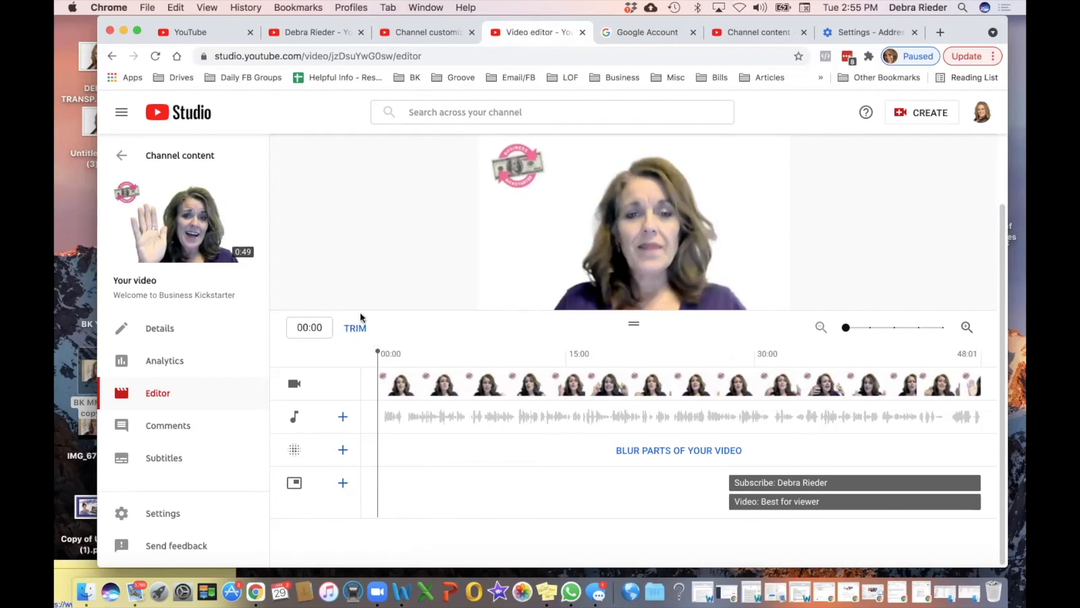
click(353, 328)
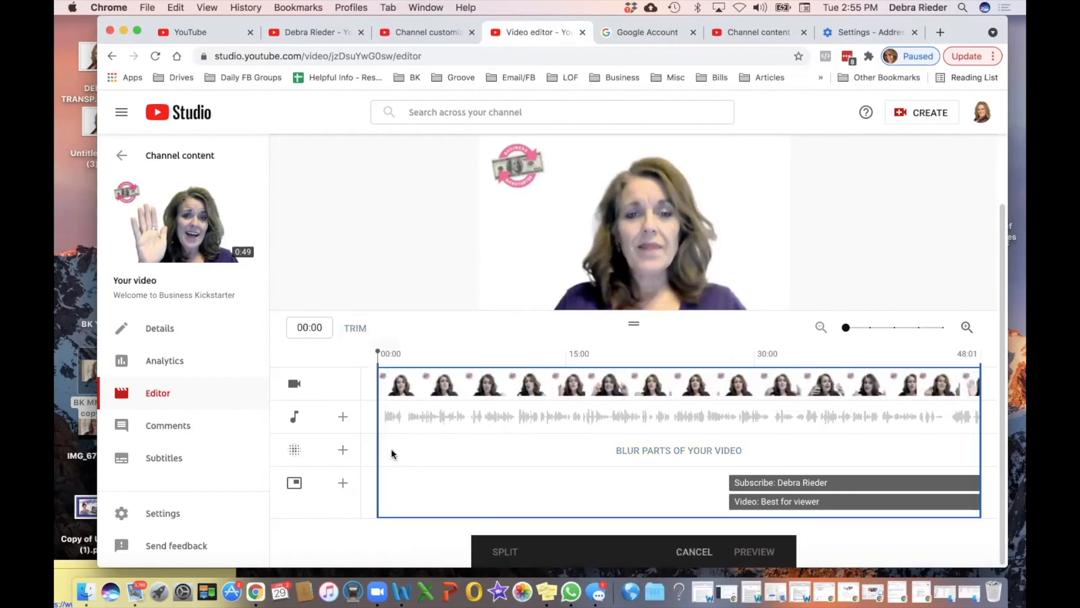
mouse_move(378, 441)
mouse_down()
mouse_move(416, 442)
mouse_move(377, 437)
mouse_up()
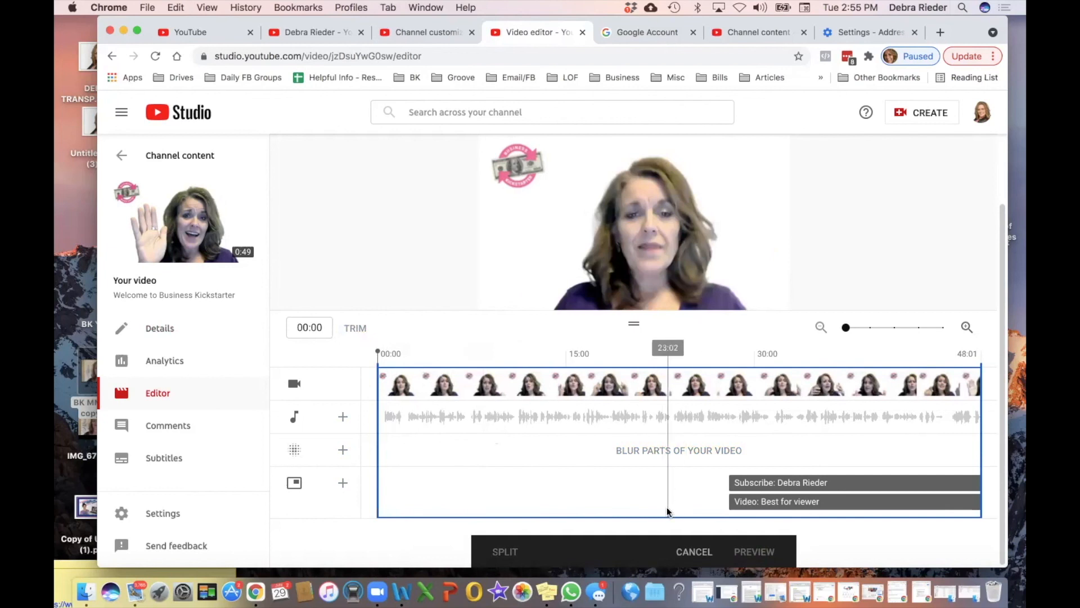
click(695, 553)
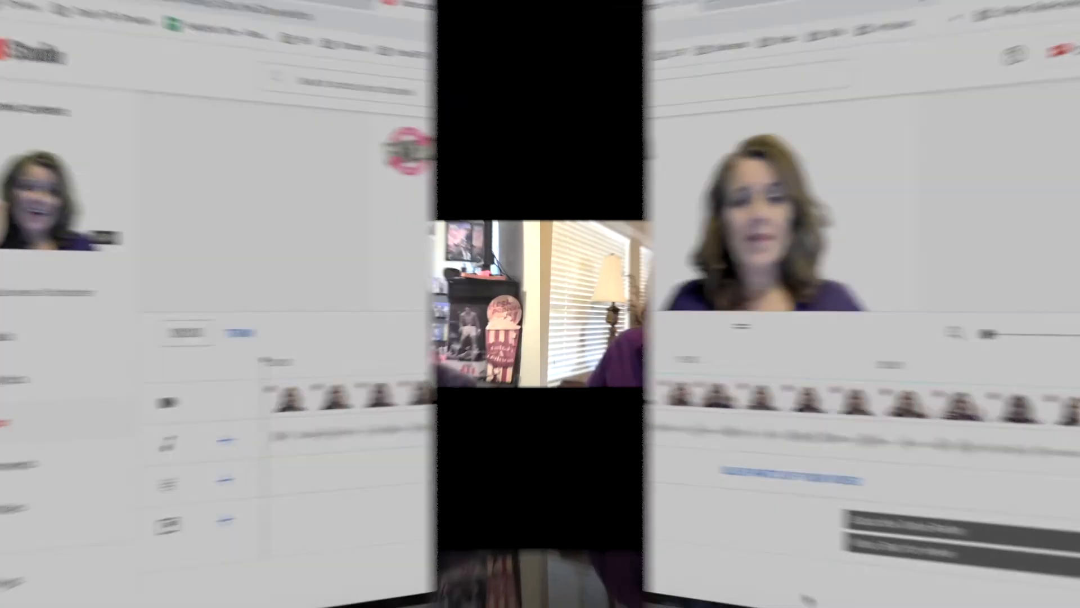